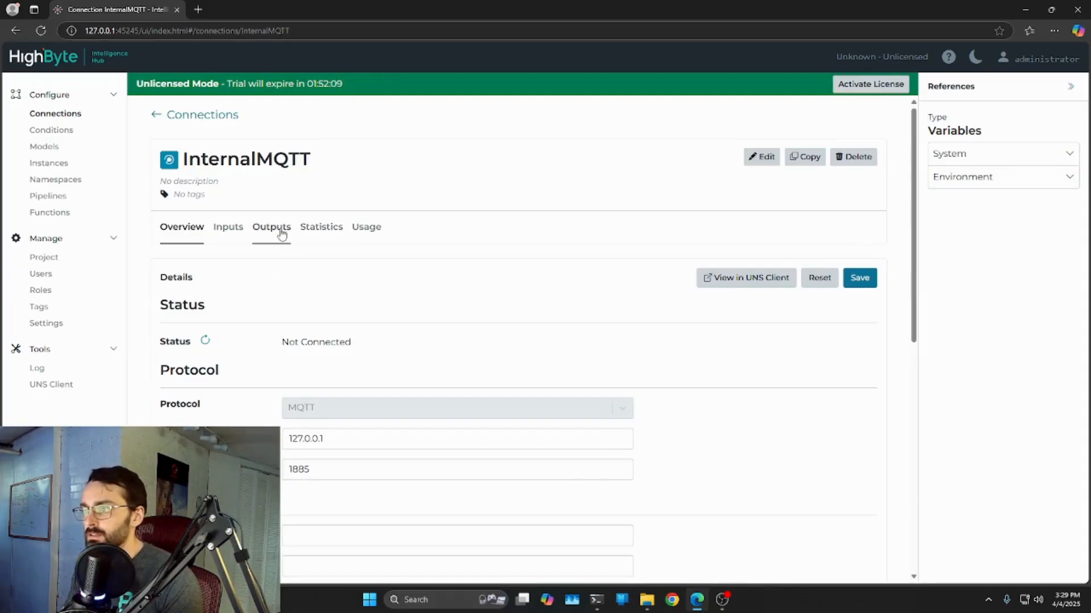
# - Create an output named Pump1 with the topic Pumps/Pump1 on the InternalMQTT connection
pyautogui.click(278, 230)
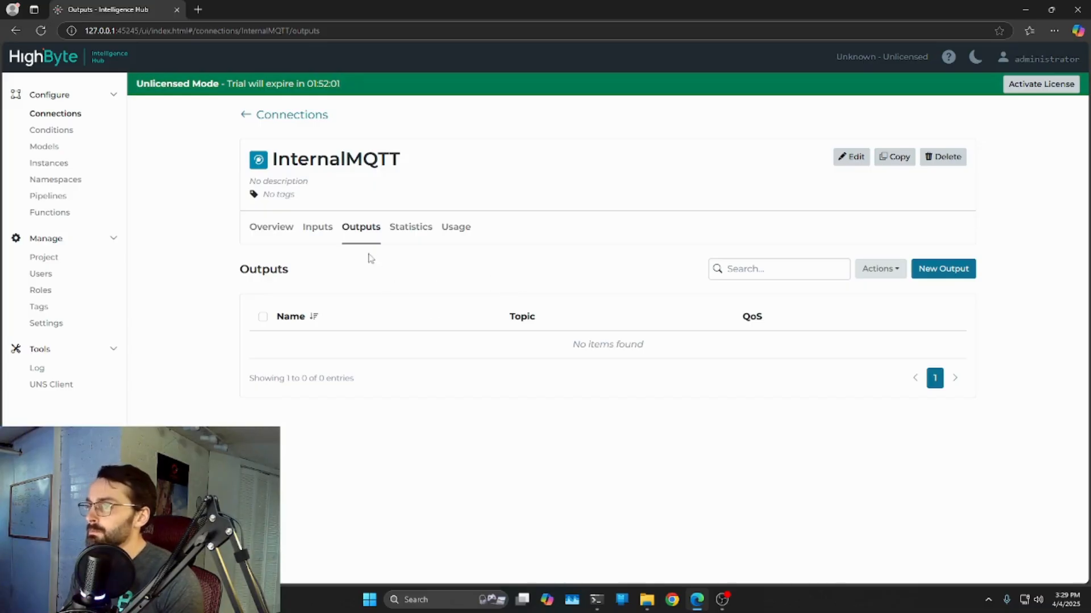
pyautogui.click(942, 269)
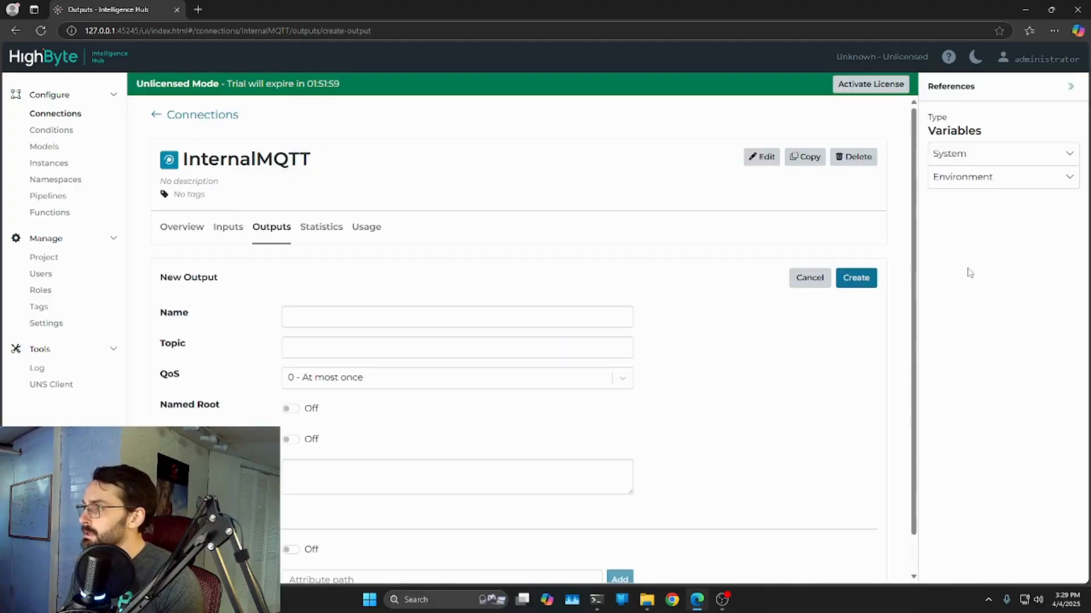
pyautogui.click(307, 317)
pyautogui.write('P')
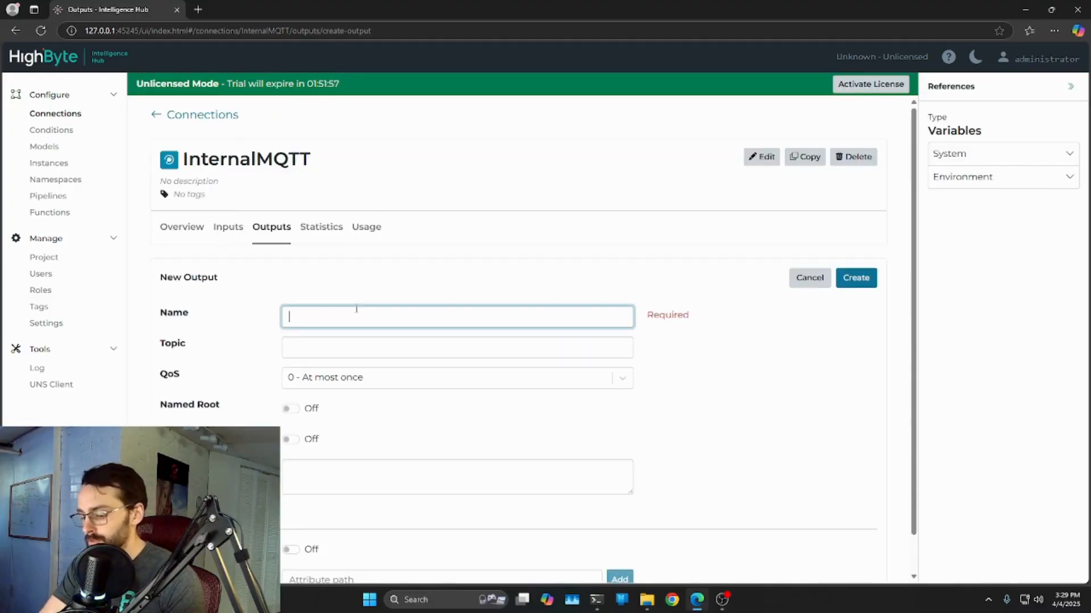
pyautogui.write('ump1')
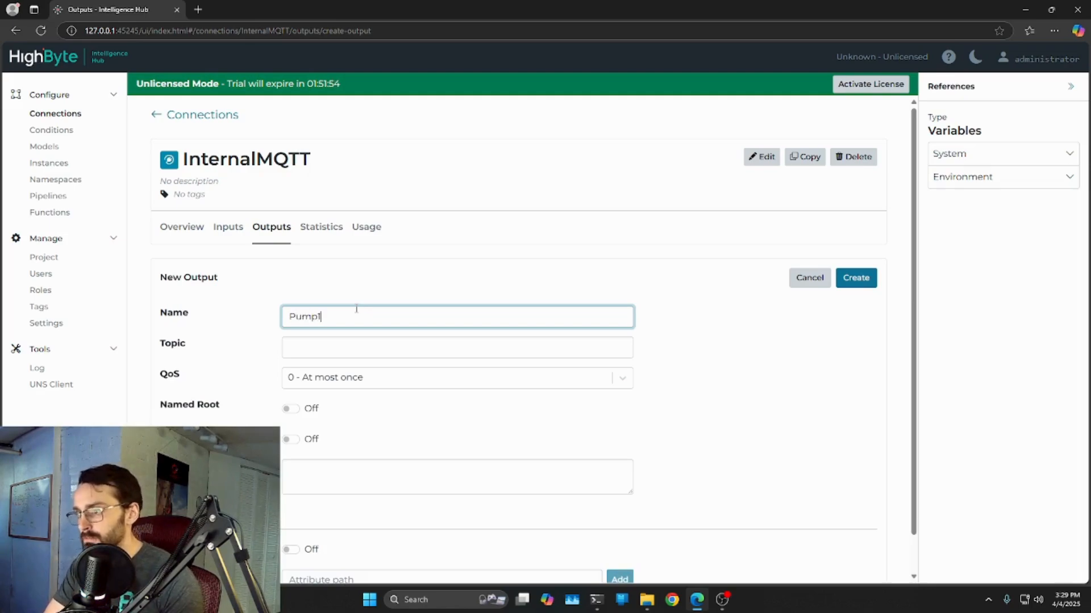
pyautogui.press('Tab')
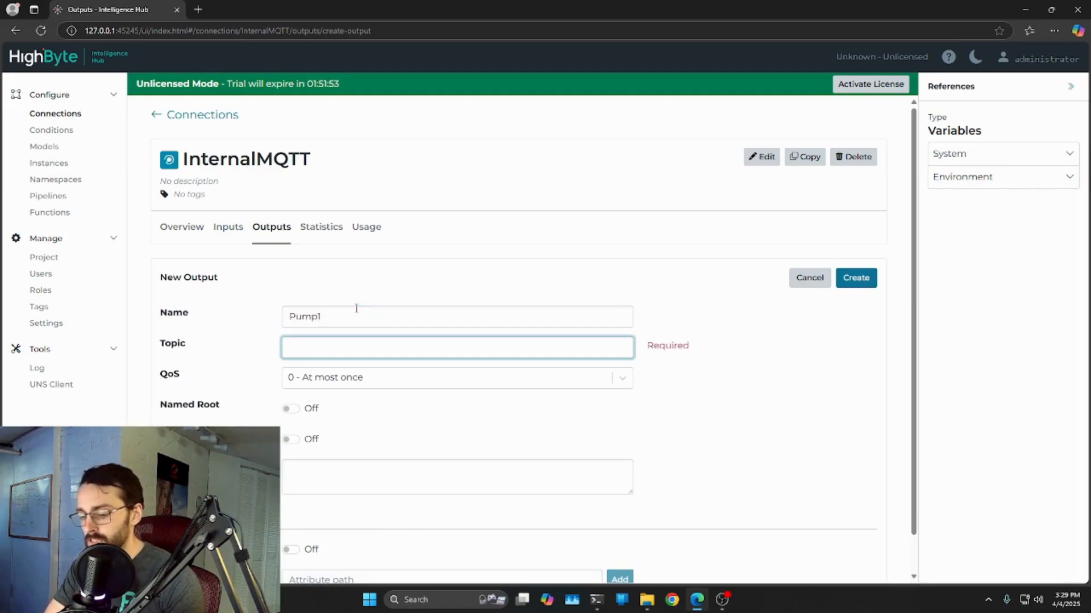
pyautogui.write('Pumps/Pump1')
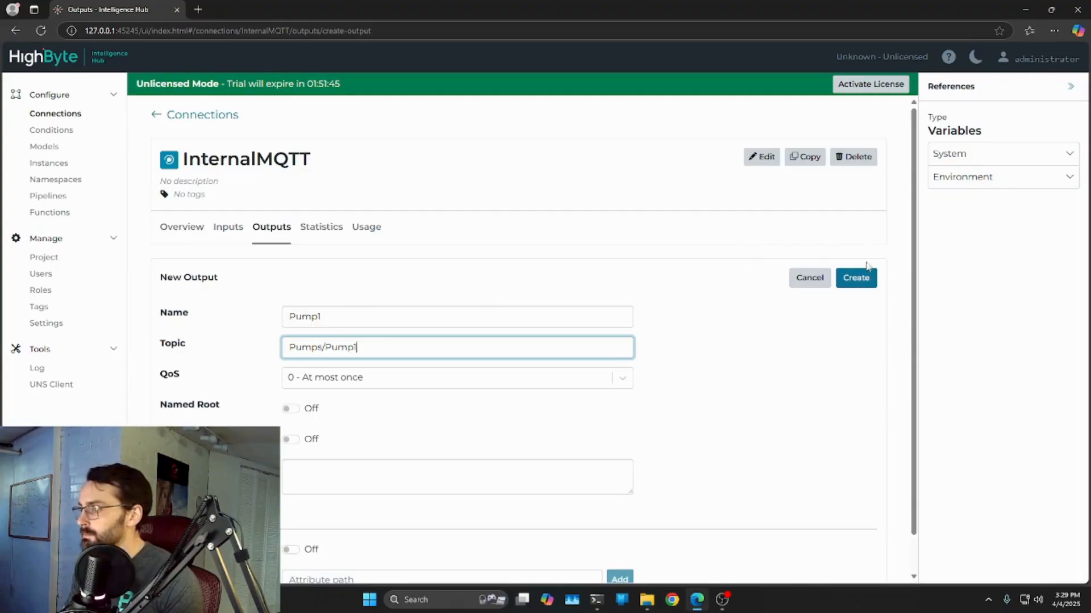
pyautogui.click(857, 284)
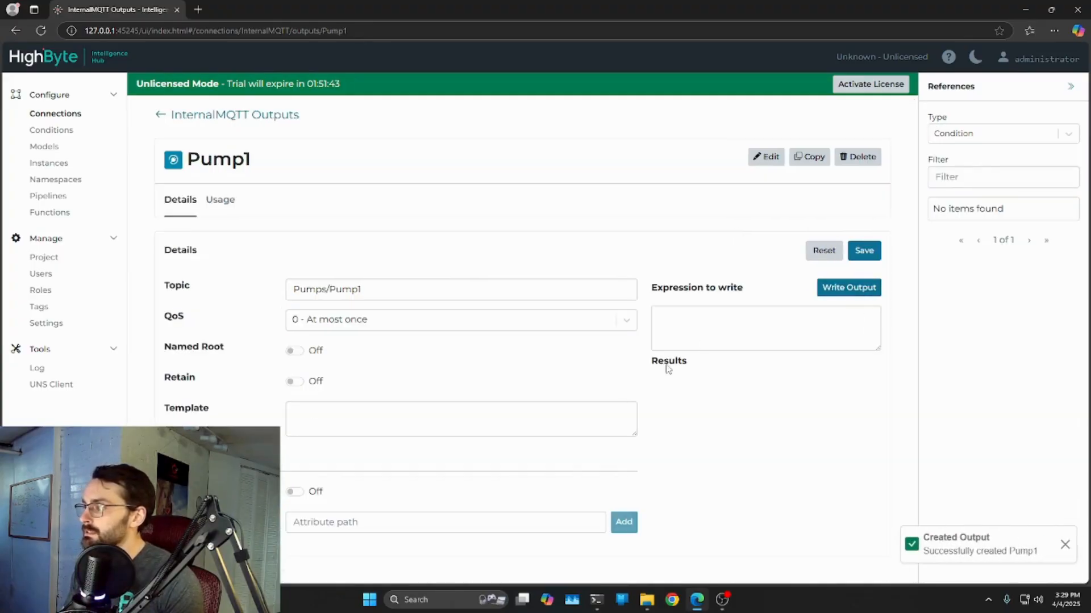
# - Create a second InternalMQTT output named Pump2 with the topic Pumps/Pump2
pyautogui.click(199, 116)
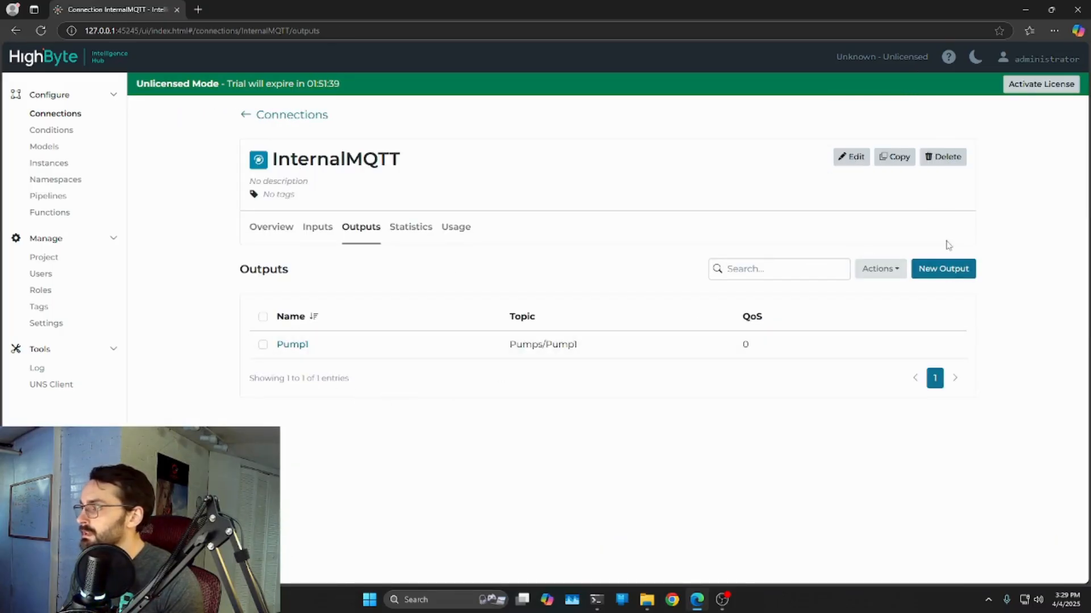
pyautogui.click(952, 270)
pyautogui.click(308, 321)
pyautogui.write('Pump2')
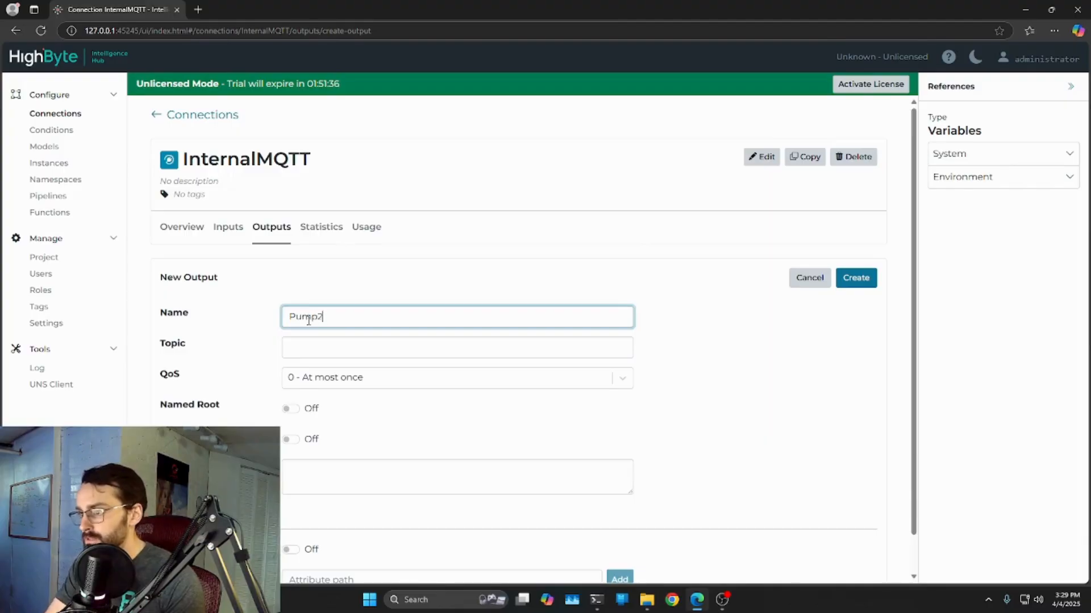
pyautogui.click(295, 347)
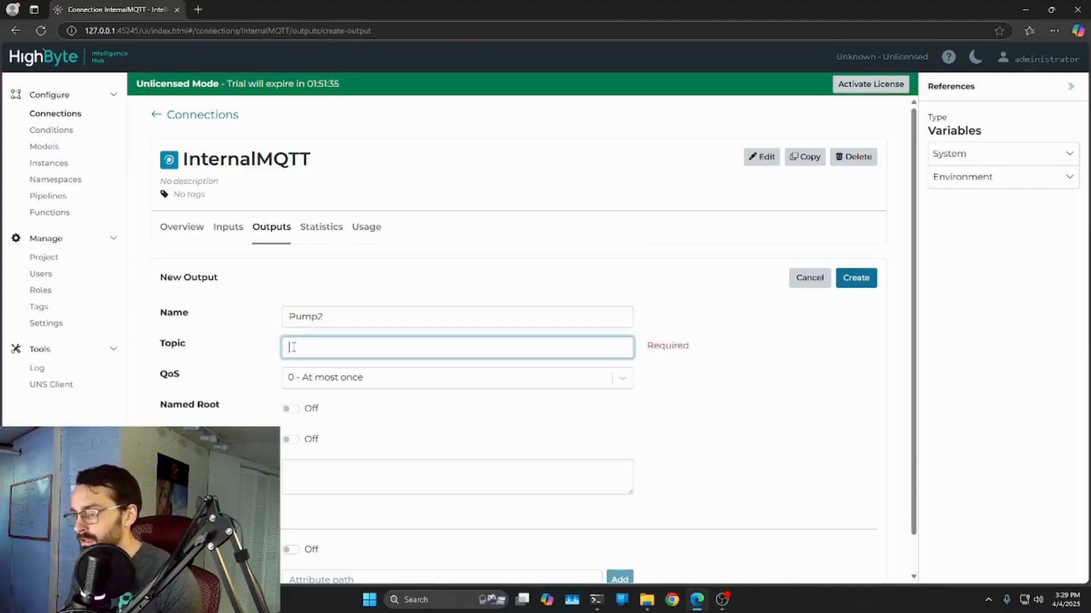
pyautogui.write('Pumps/Pump2')
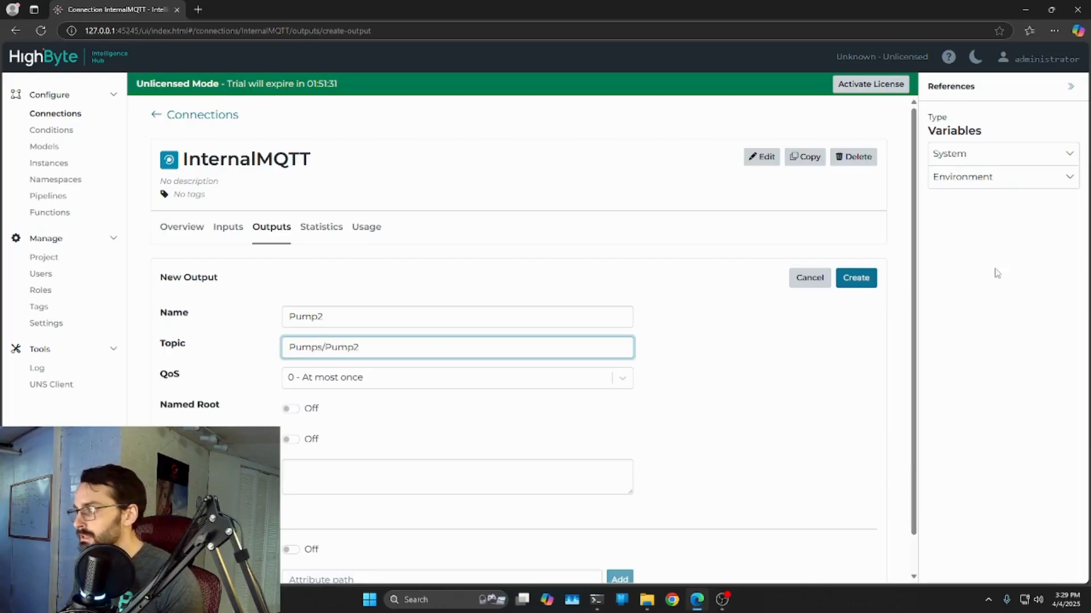
pyautogui.click(862, 284)
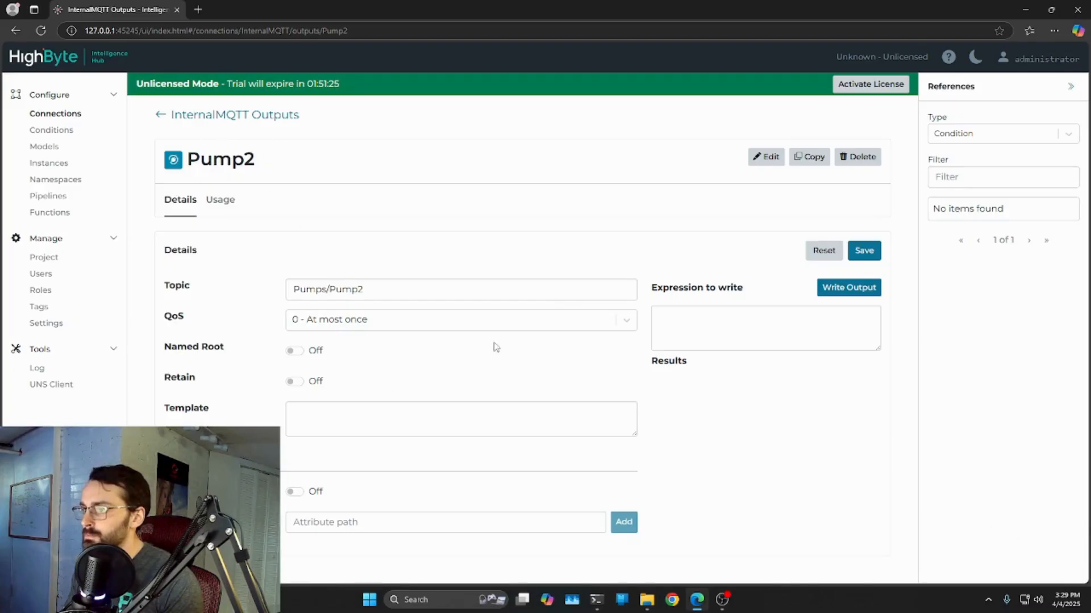
# - Copy the Pump2 output as Pump3, save the copy with the topic Pumps/Pump3 and return to the outputs list
pyautogui.click(811, 158)
pyautogui.moveTo(400, 317); pyautogui.dragTo(364, 318)
pyautogui.write('3')
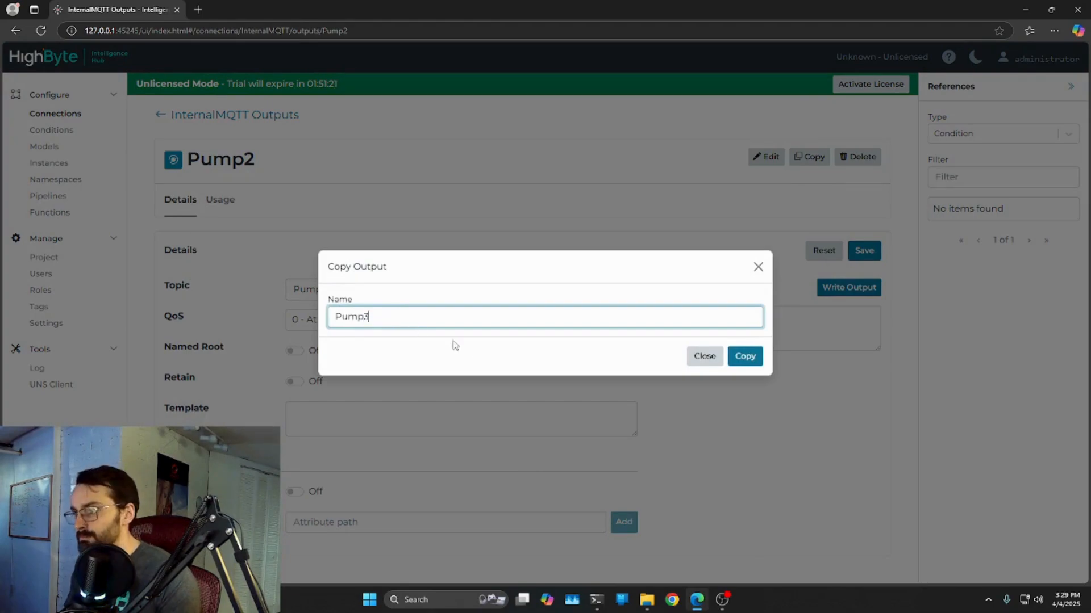
pyautogui.click(745, 356)
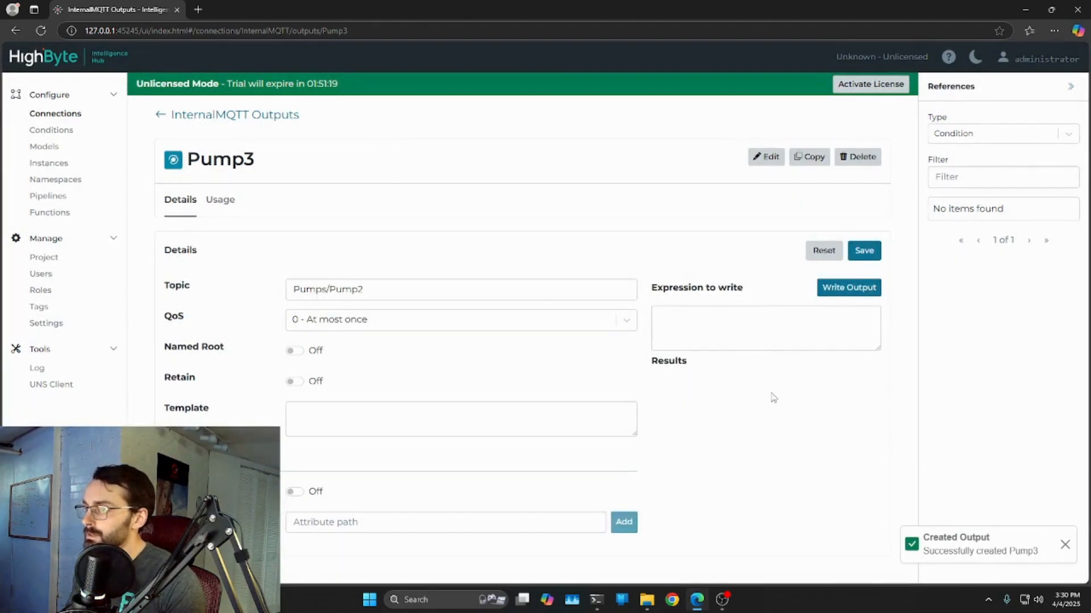
pyautogui.moveTo(230, 152); pyautogui.dragTo(254, 160)
pyautogui.click(364, 289)
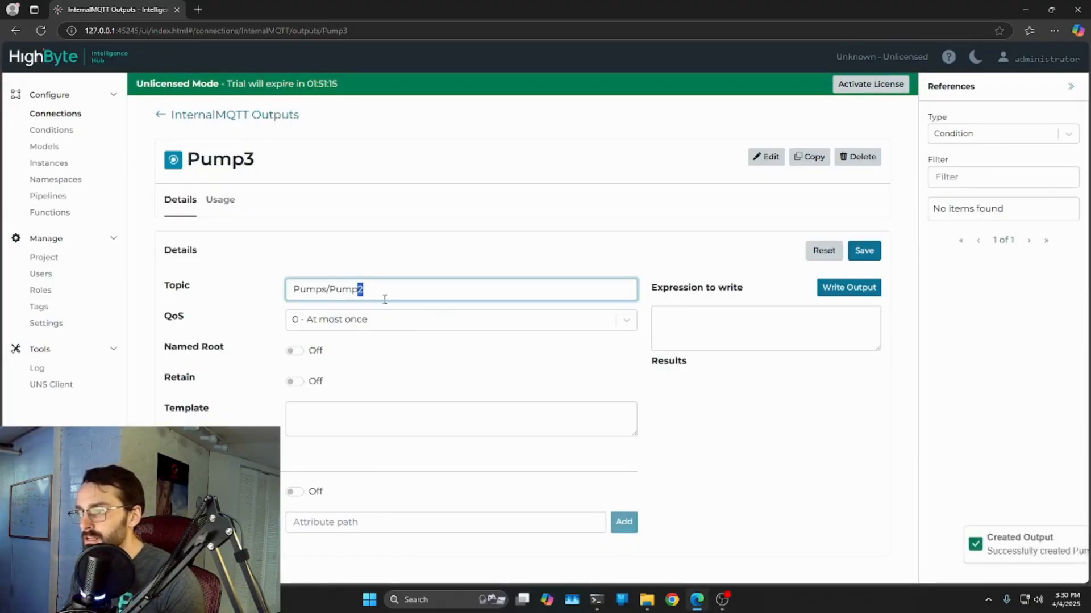
pyautogui.write('3')
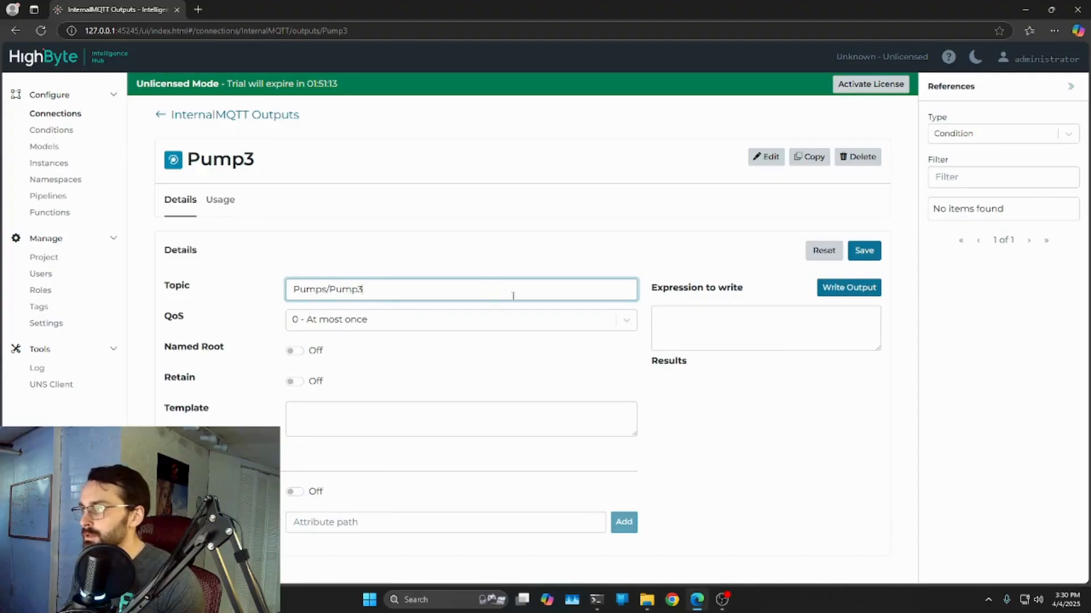
pyautogui.click(864, 251)
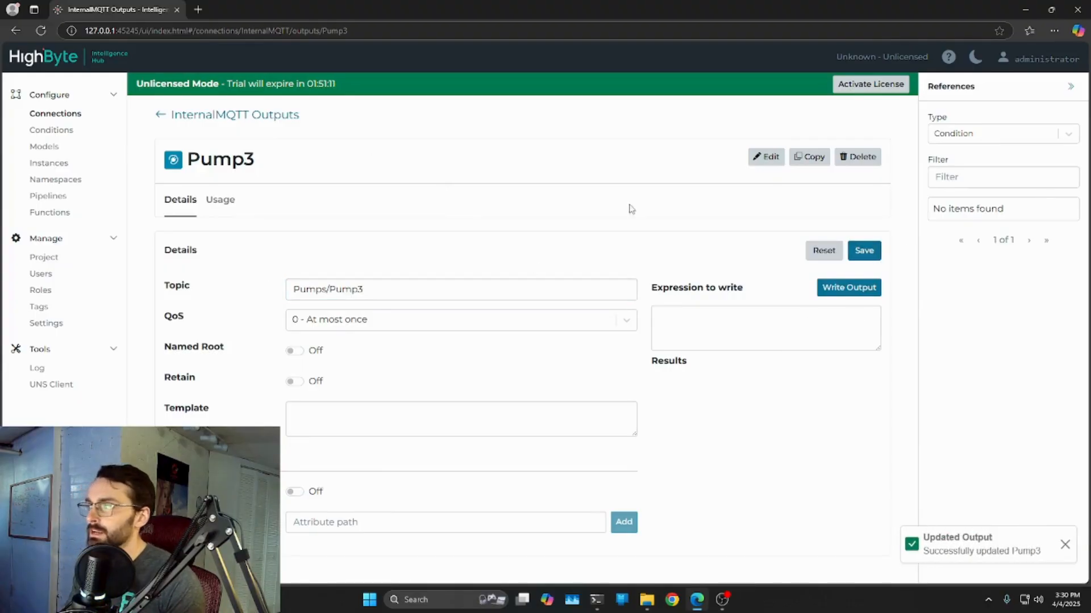
pyautogui.click(177, 116)
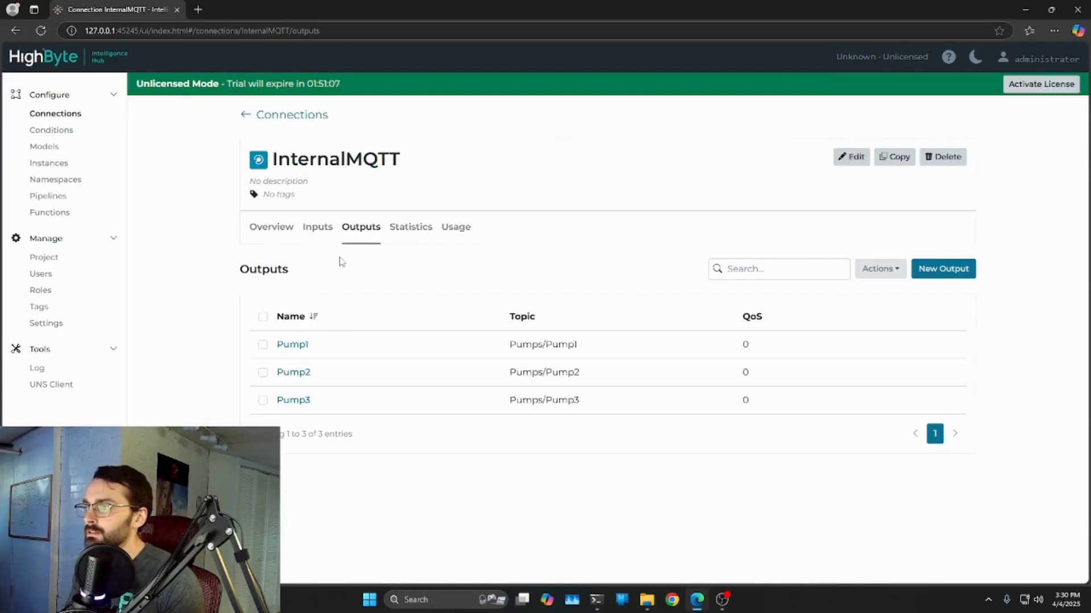
pyautogui.moveTo(358, 190); pyautogui.dragTo(251, 159)
pyautogui.click(418, 204)
pyautogui.click(286, 225)
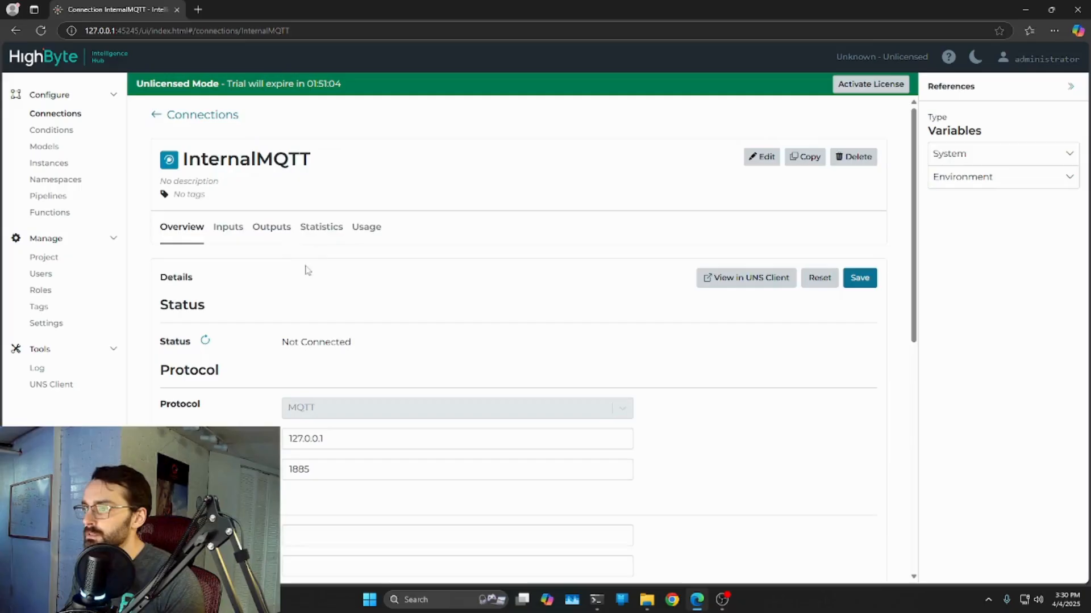
pyautogui.click(271, 226)
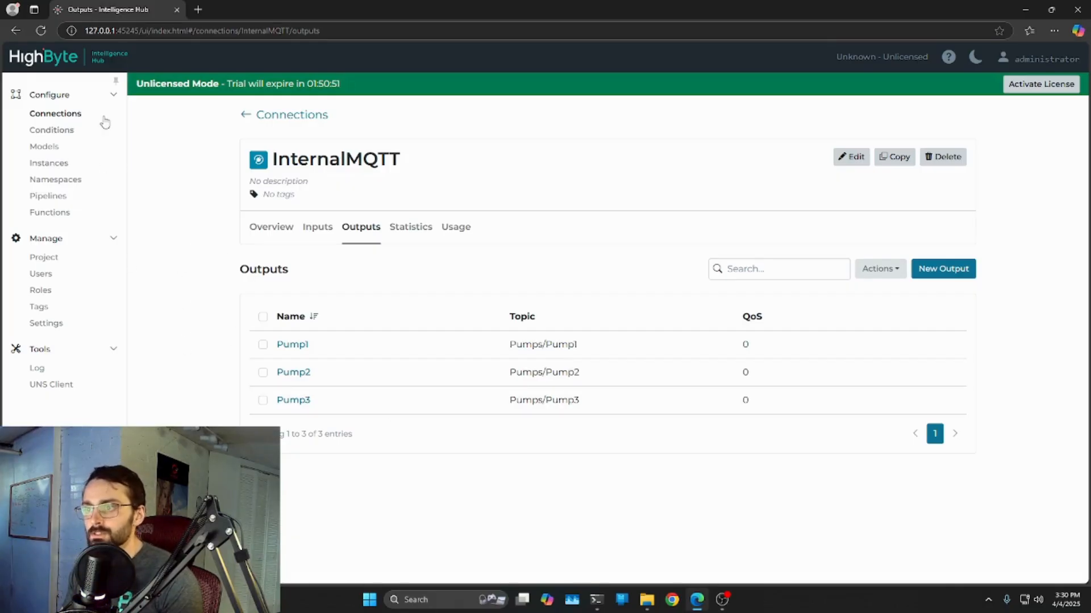
# - Create an empty pipeline named CreatePumpData with the description "Creating data and storing to MQTT topics for experimentation"
pyautogui.click(56, 200)
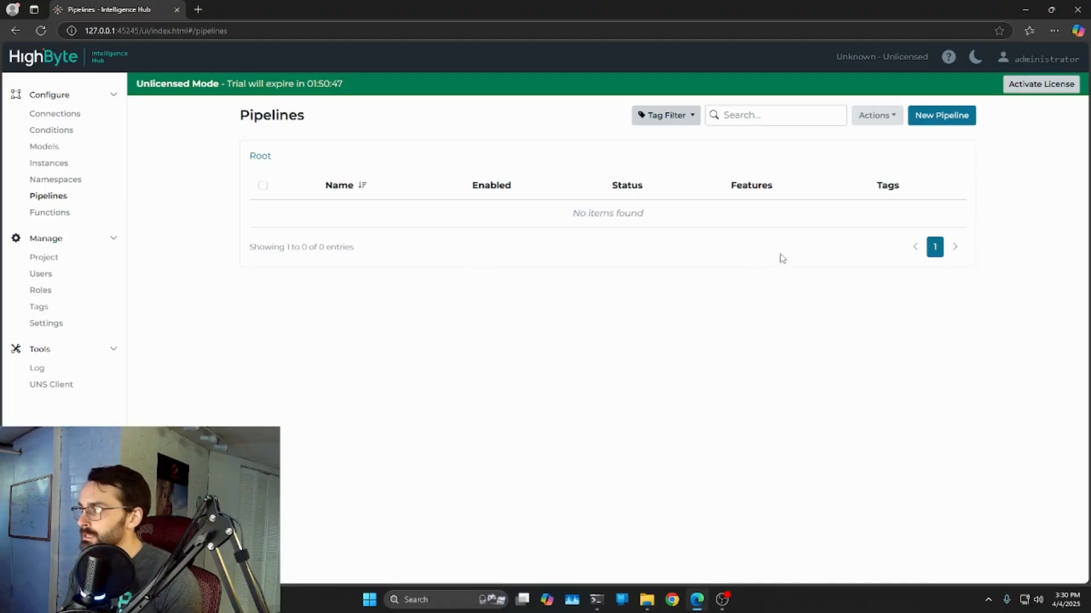
pyautogui.click(937, 117)
pyautogui.click(276, 193)
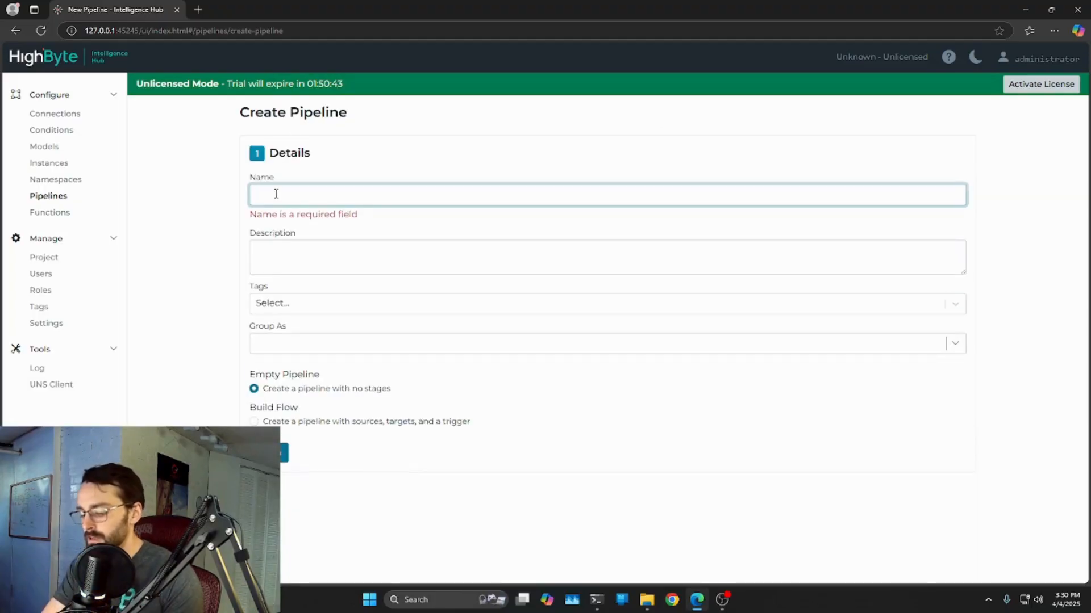
pyautogui.write('CreatePumpData')
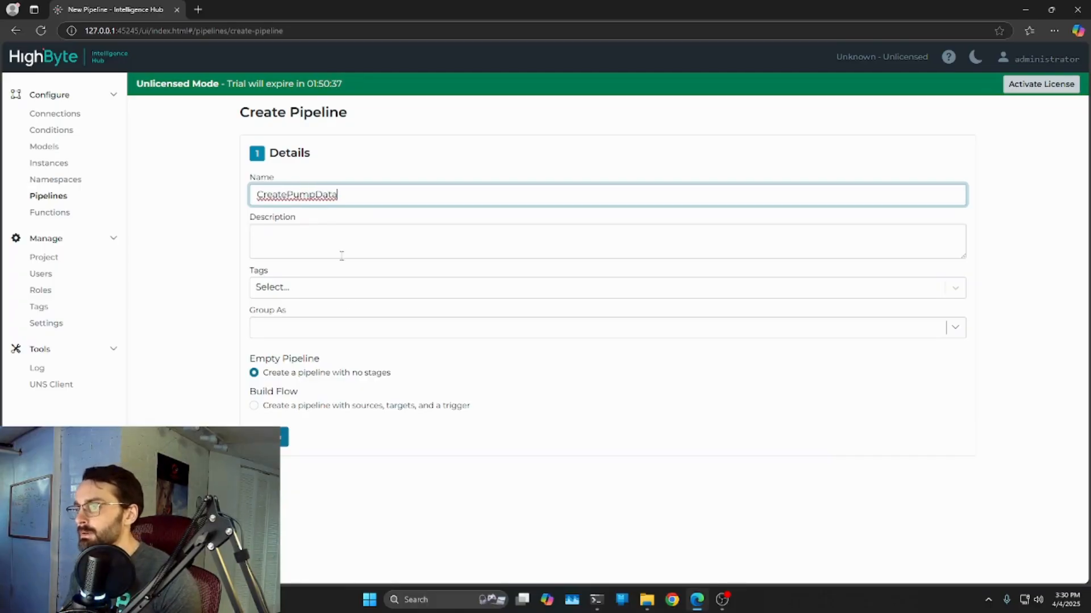
pyautogui.click(281, 244)
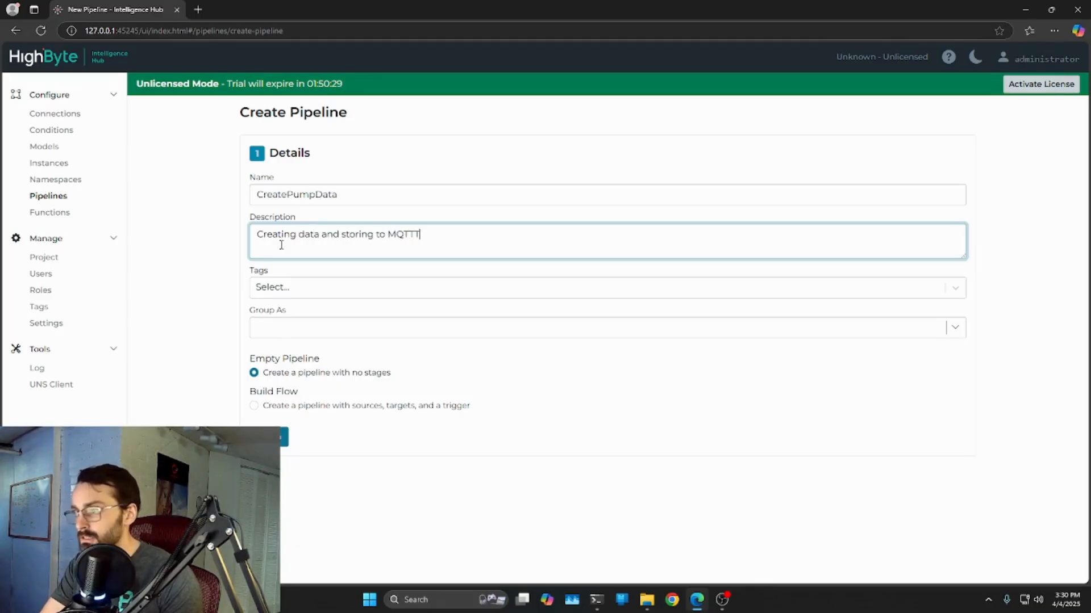
pyautogui.press('BackSpace')
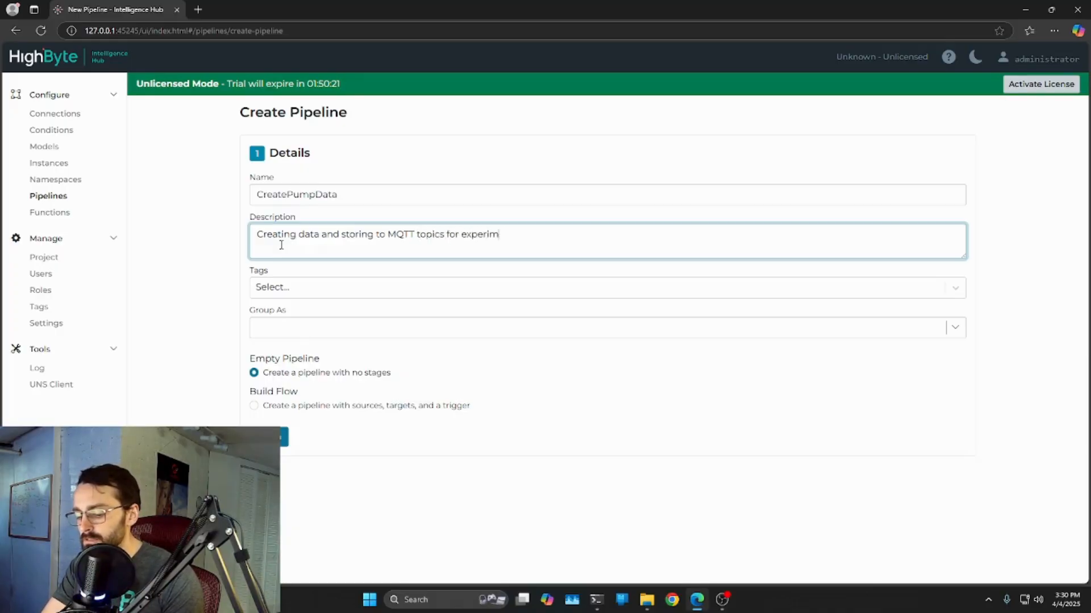
pyautogui.write('ion')
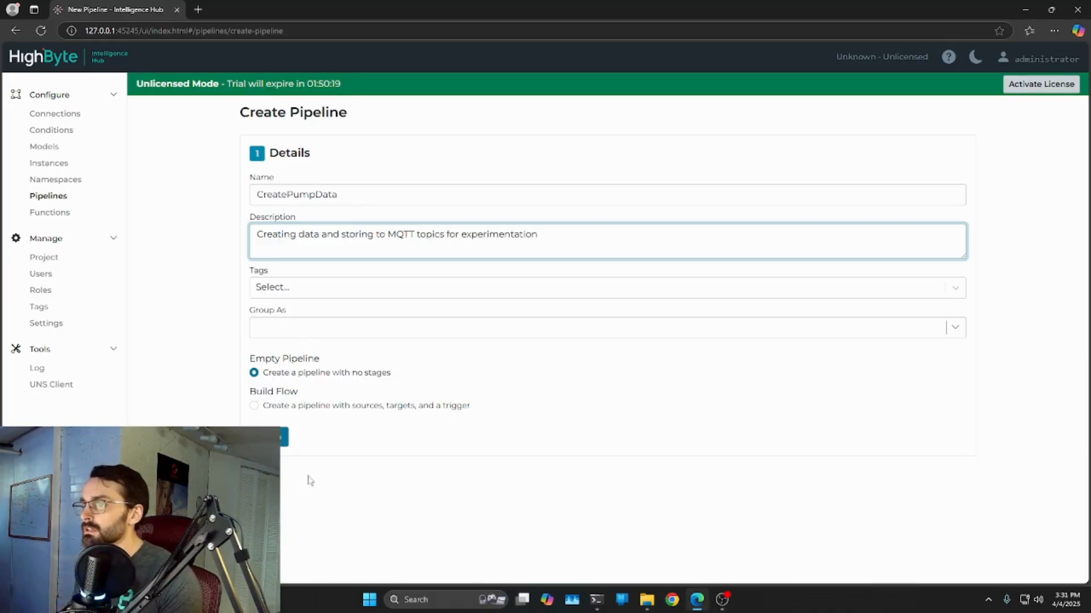
pyautogui.click(281, 444)
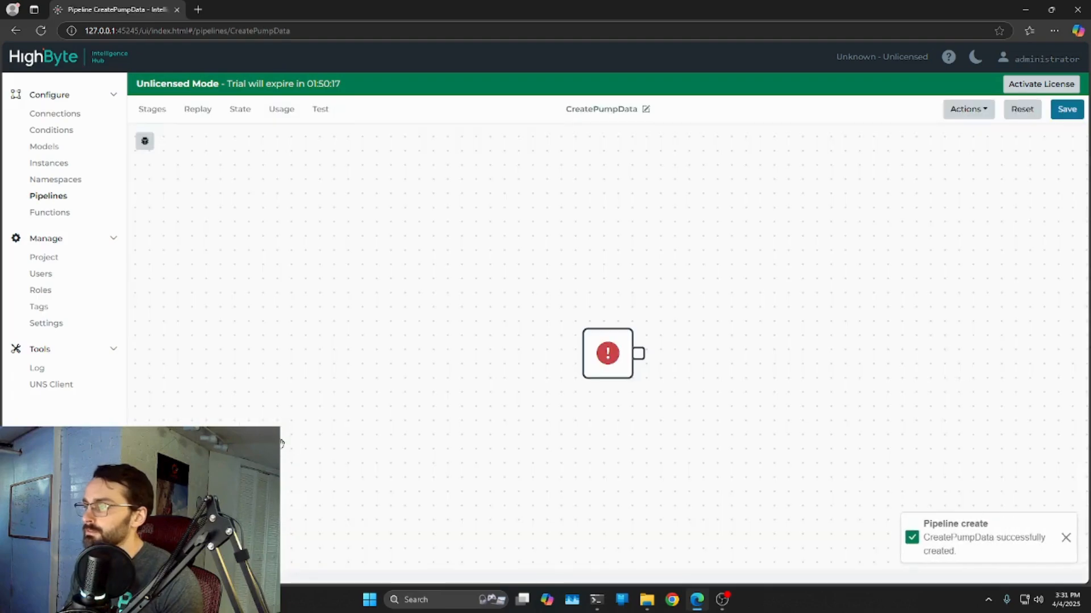
# - Add a Polled trigger to the pipeline canvas and connect it to the pipeline's start node
pyautogui.moveTo(899, 369); pyautogui.dragTo(738, 334)
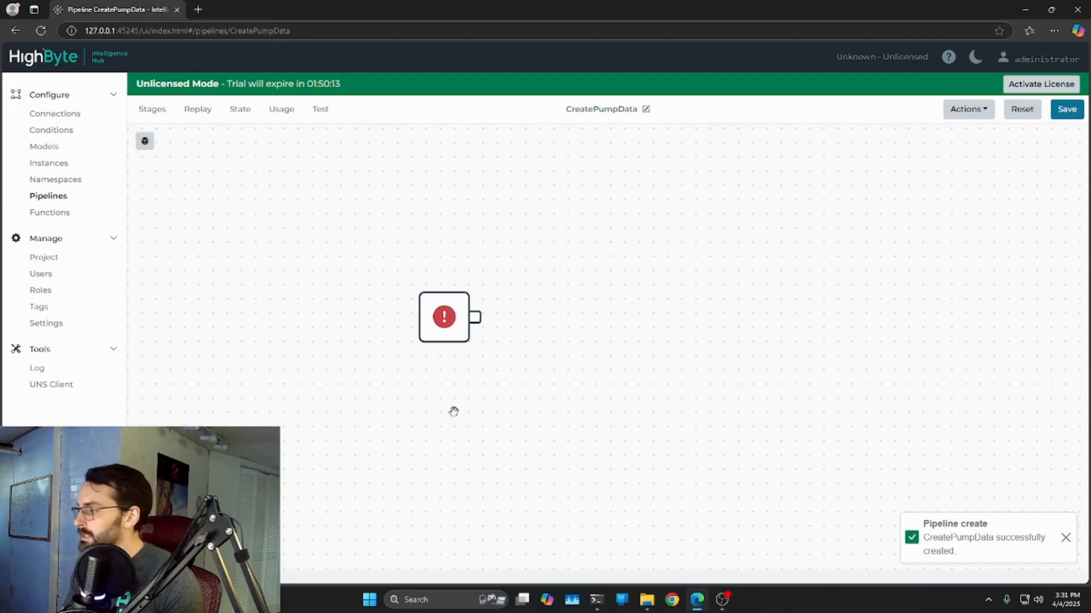
pyautogui.moveTo(543, 347); pyautogui.dragTo(592, 379)
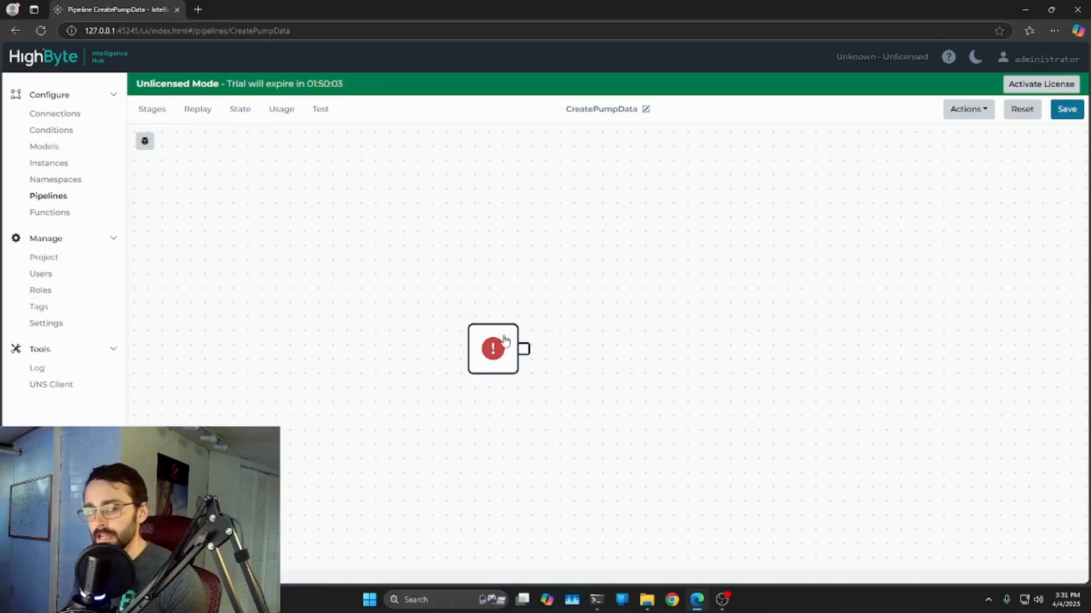
pyautogui.moveTo(477, 314); pyautogui.dragTo(502, 304)
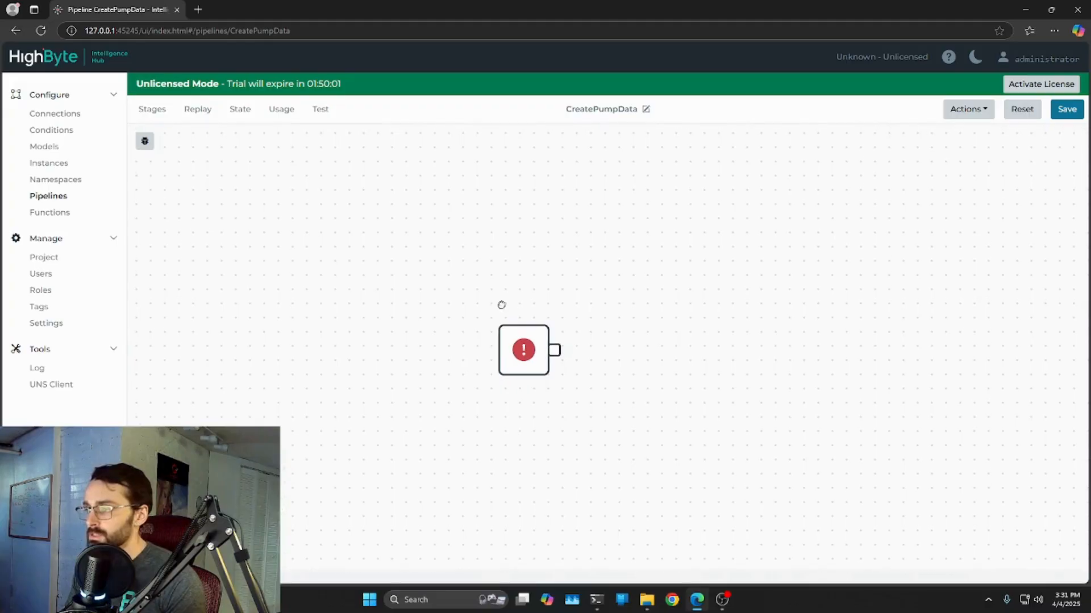
pyautogui.click(153, 114)
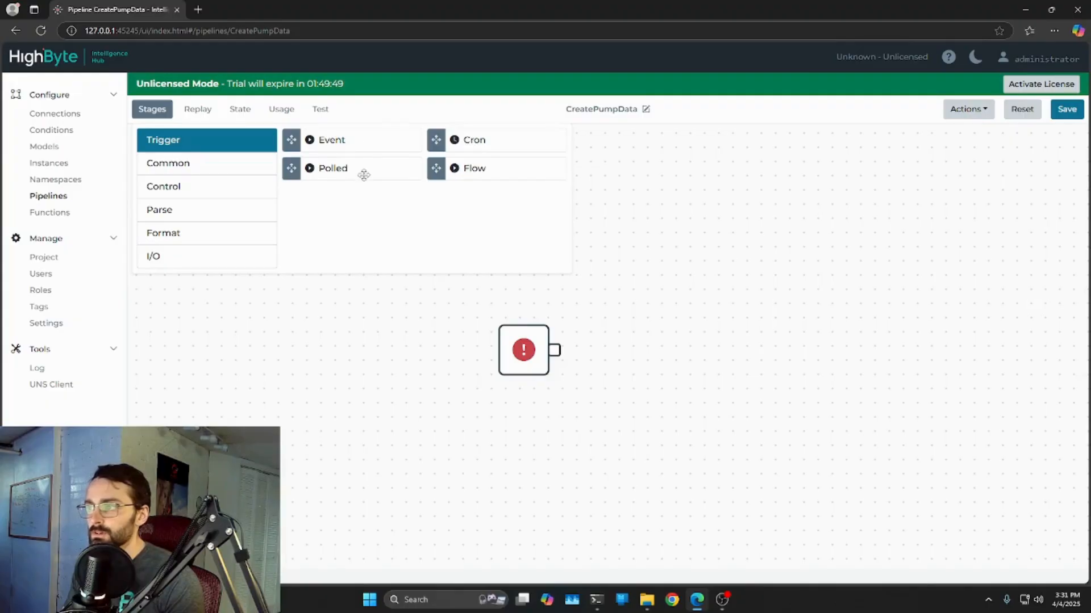
pyautogui.moveTo(334, 169); pyautogui.dragTo(324, 353)
pyautogui.moveTo(421, 378); pyautogui.dragTo(365, 360)
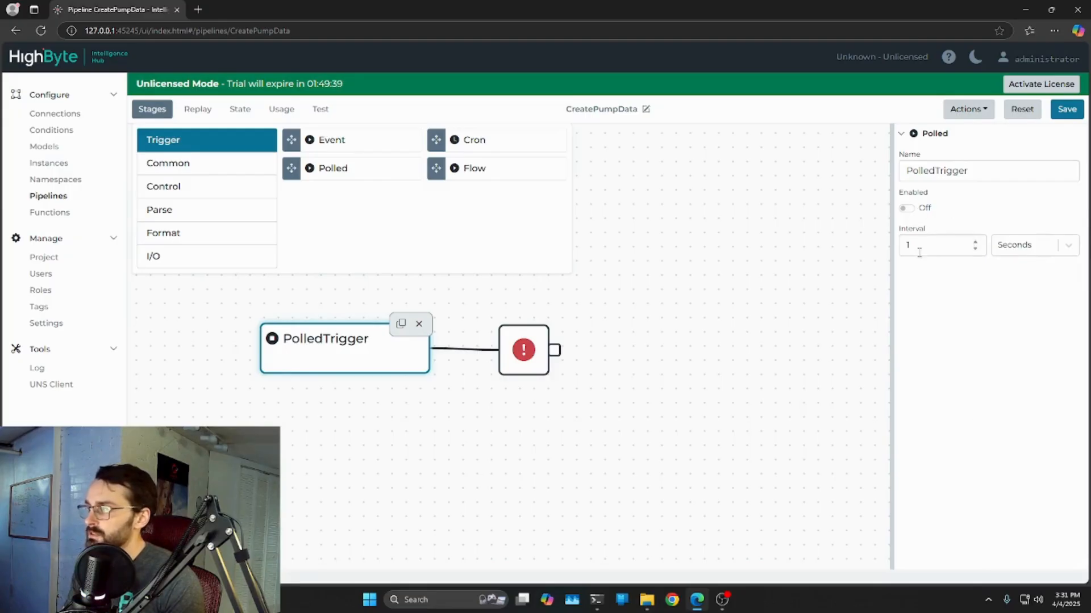
# - Set the polled trigger's interval to 3 minutes
pyautogui.moveTo(923, 244); pyautogui.dragTo(901, 244)
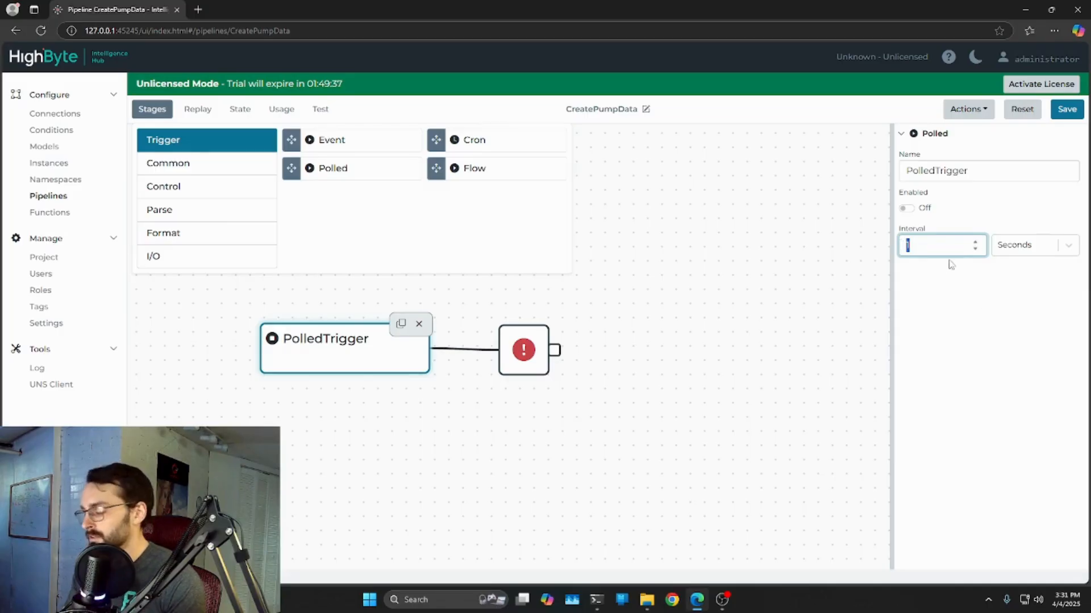
pyautogui.write('3')
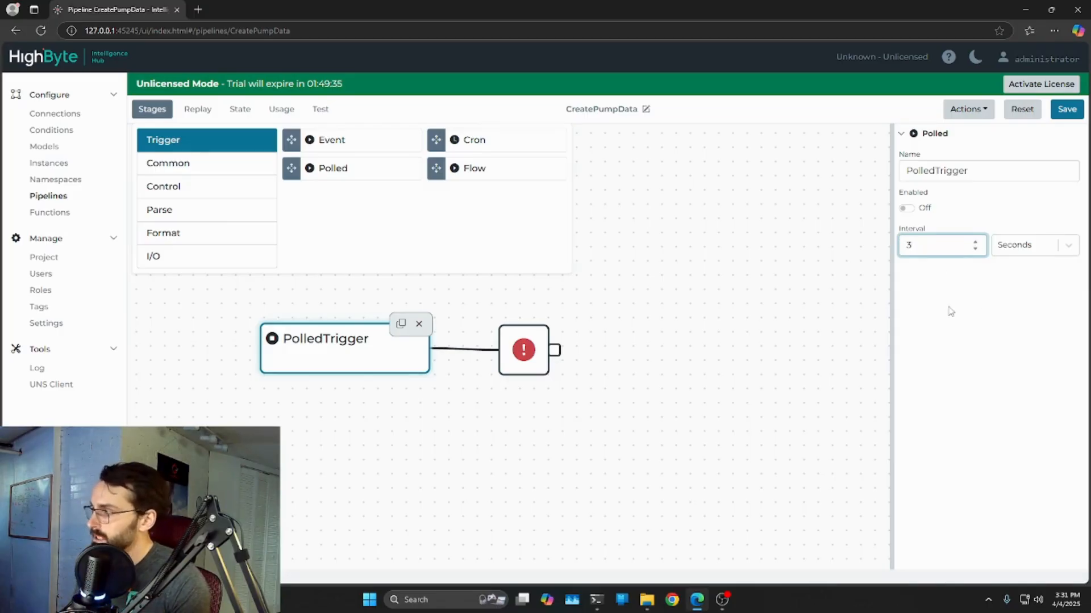
pyautogui.click(1066, 244)
pyautogui.click(1040, 352)
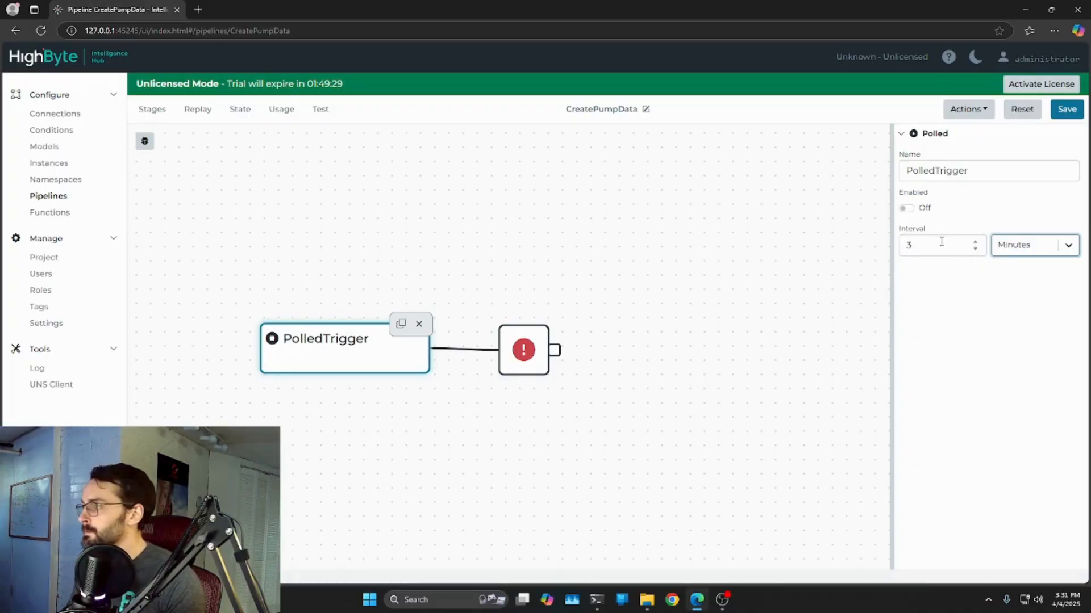
# - Set the polled trigger's interval to 3 seconds and save the pipeline
pyautogui.click(1041, 247)
pyautogui.click(1039, 366)
pyautogui.hotkey('shift', 'Tab')
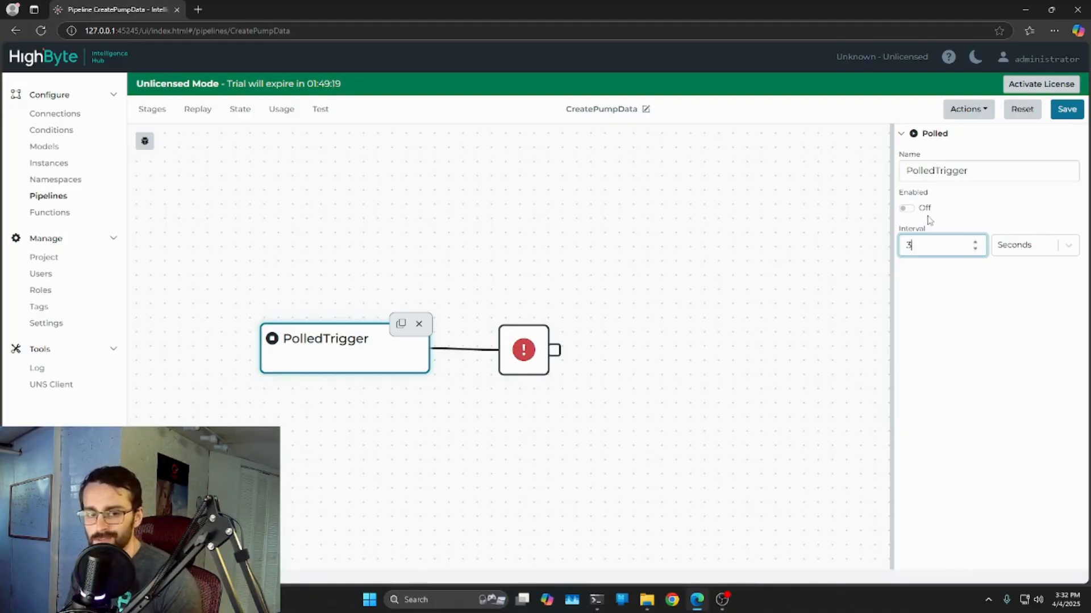
pyautogui.click(1063, 117)
# - Check the pipeline status details on the start node marked with an error
pyautogui.moveTo(739, 285); pyautogui.dragTo(652, 283)
pyautogui.click(452, 372)
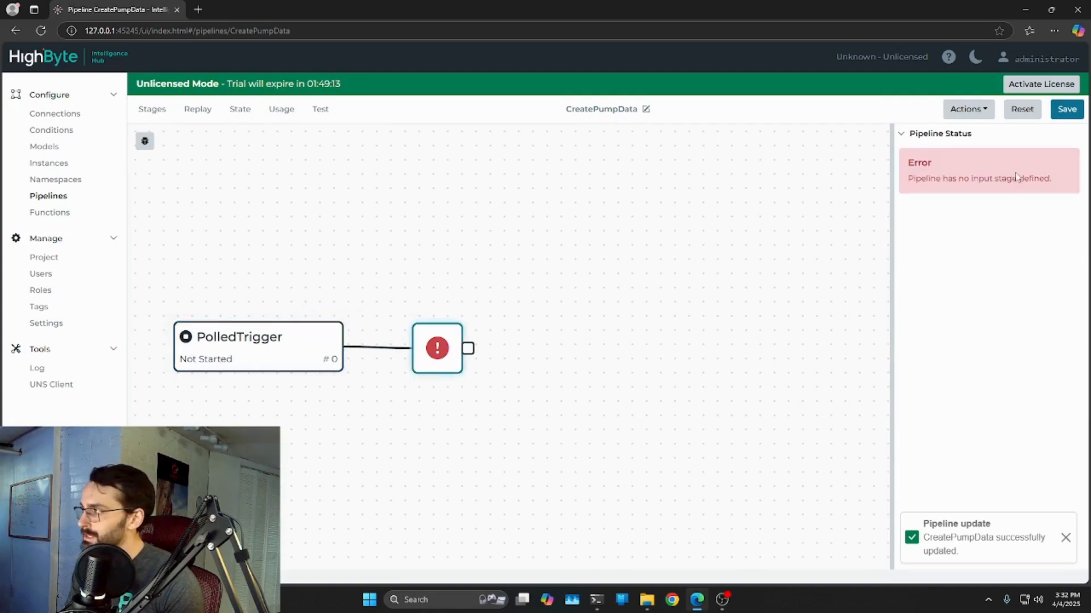
pyautogui.moveTo(920, 178); pyautogui.dragTo(1044, 179)
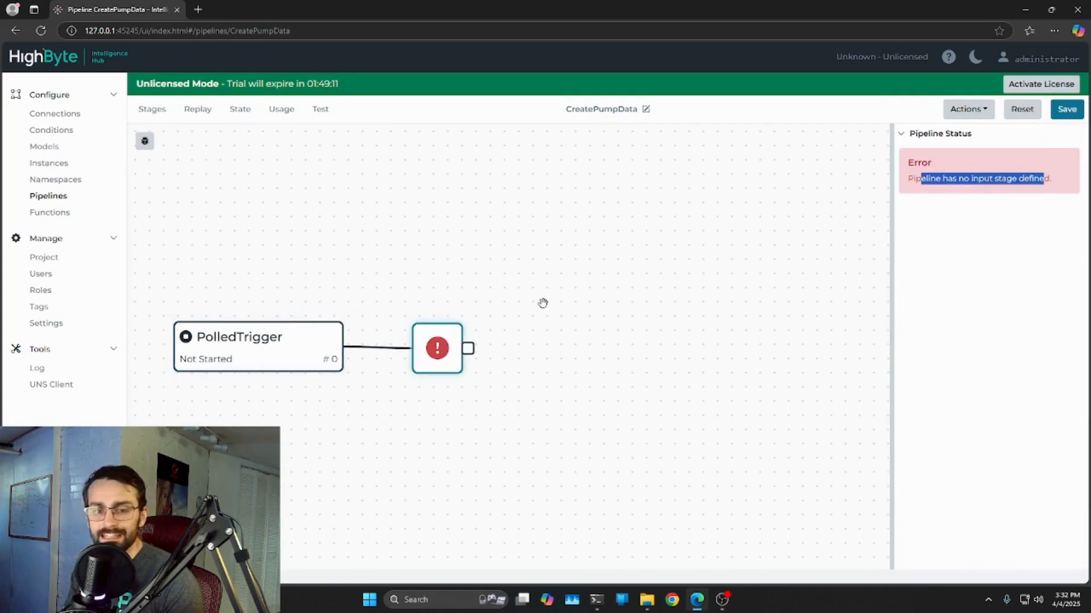
pyautogui.click(544, 271)
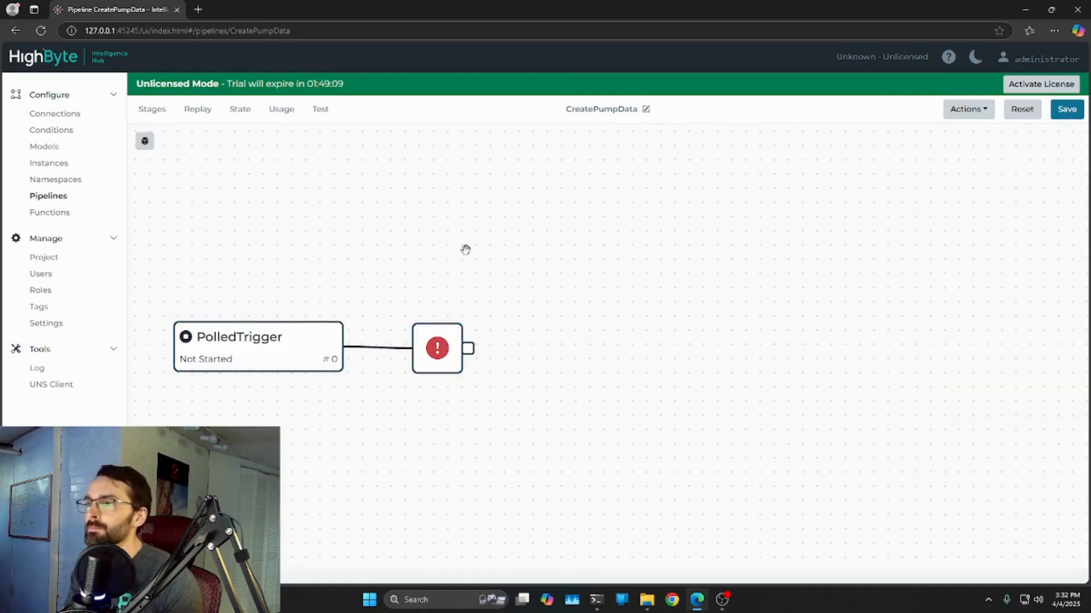
# - Add a Transform stage from the Common stages to the canvas beyond the pipeline's start node
pyautogui.click(161, 112)
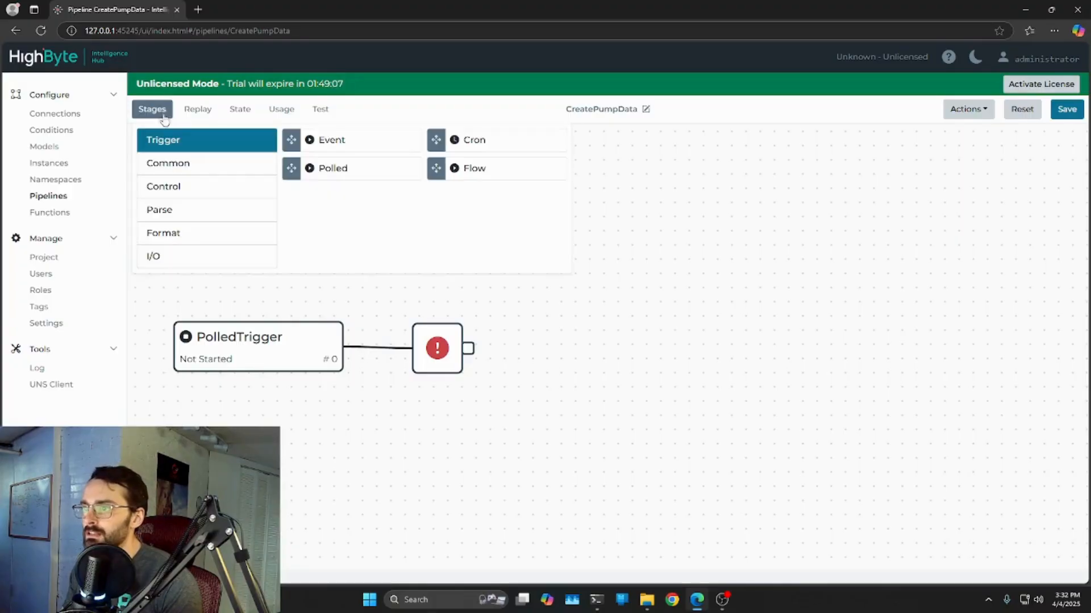
pyautogui.click(176, 164)
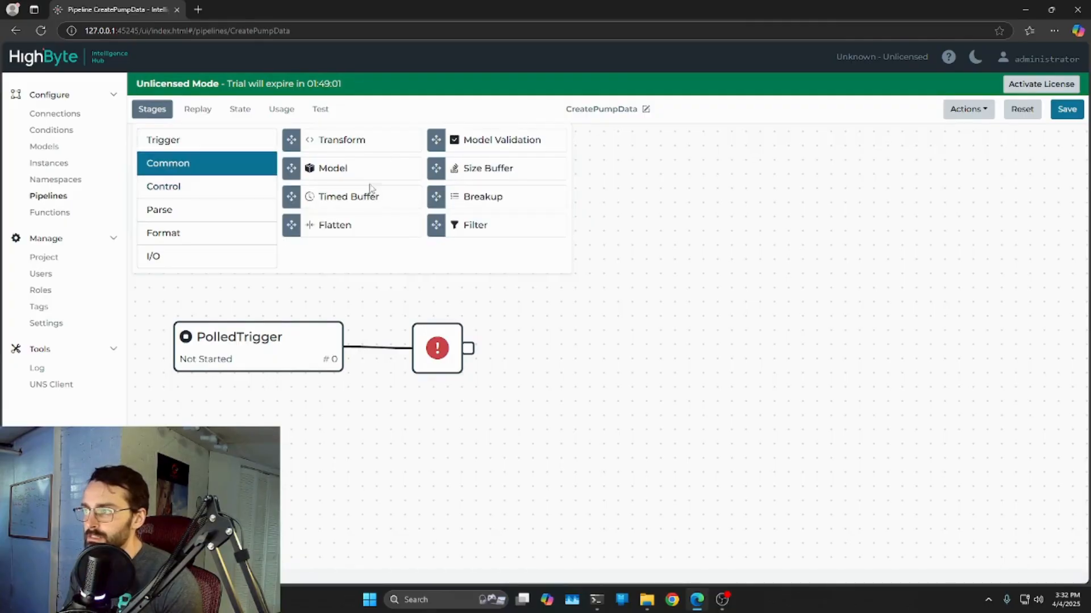
pyautogui.click(190, 193)
pyautogui.click(162, 219)
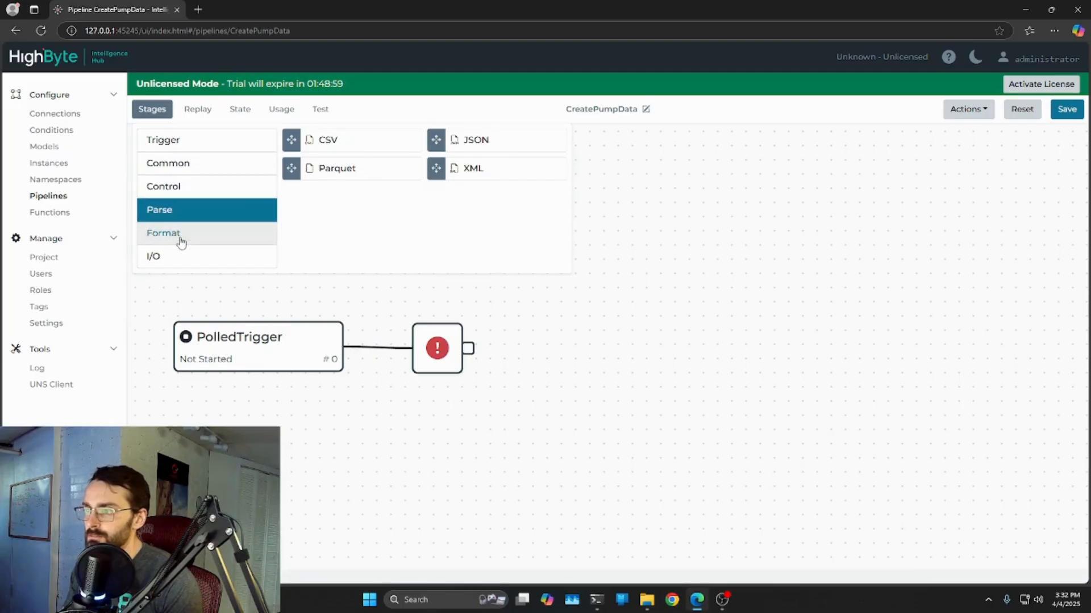
pyautogui.click(181, 241)
pyautogui.click(190, 261)
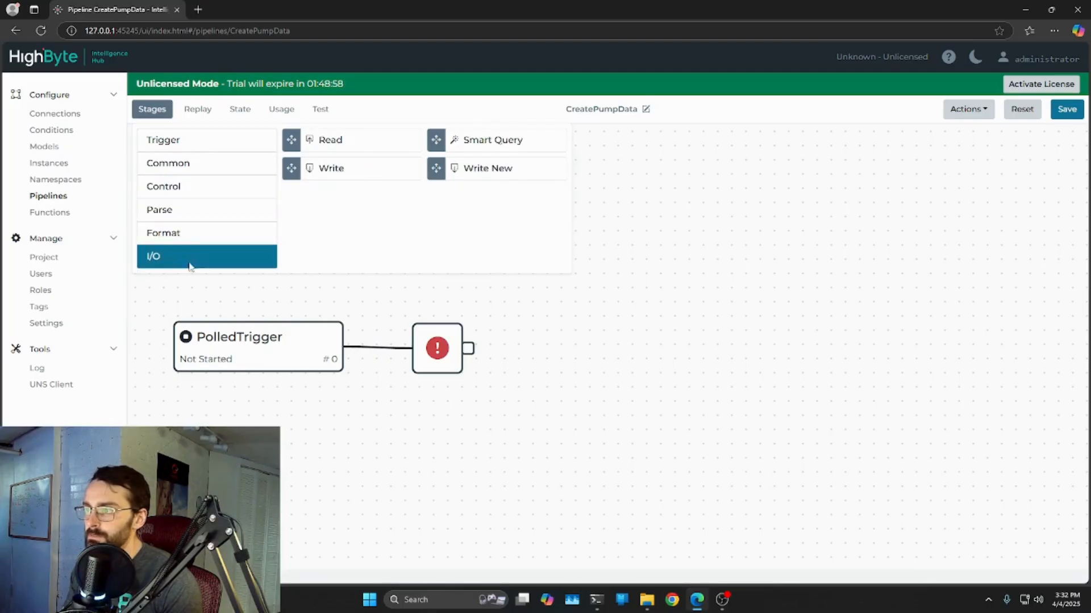
pyautogui.click(192, 171)
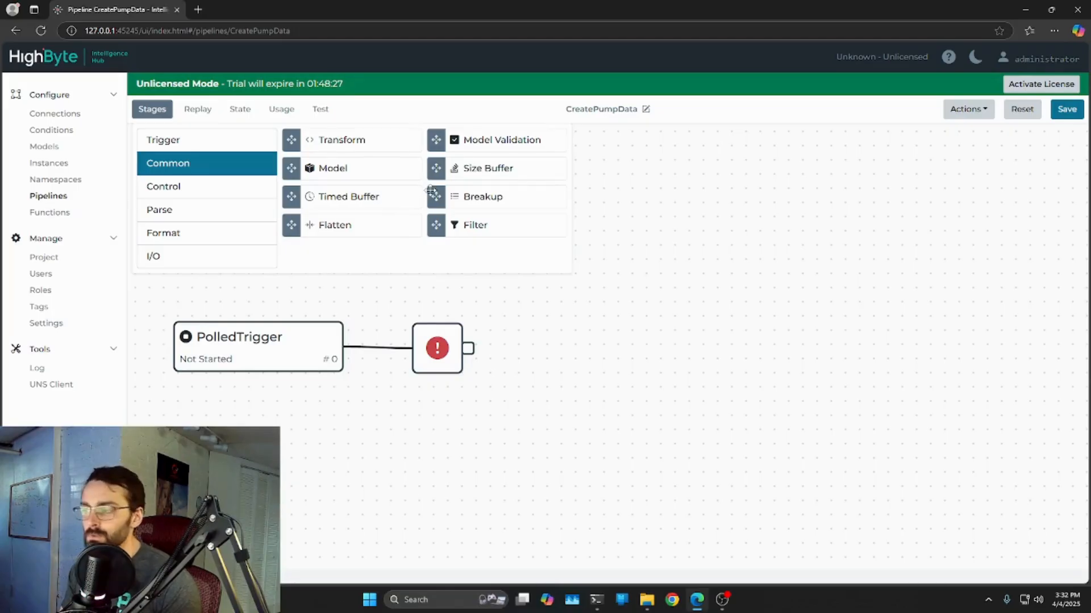
pyautogui.moveTo(329, 140); pyautogui.dragTo(669, 339)
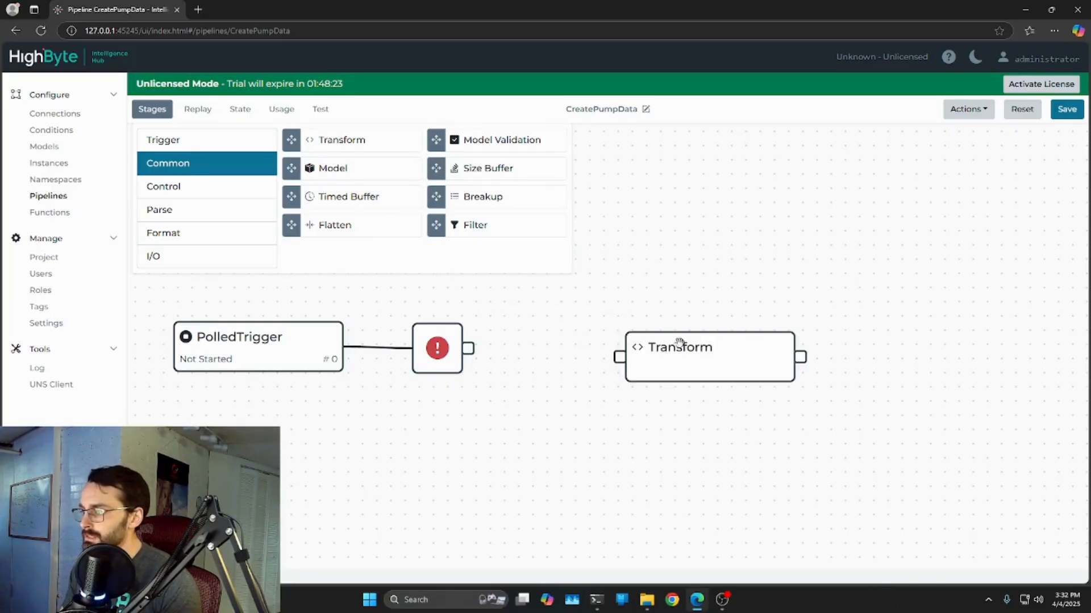
# - Review the available Control, Parse, Format and I/O stages
pyautogui.click(180, 192)
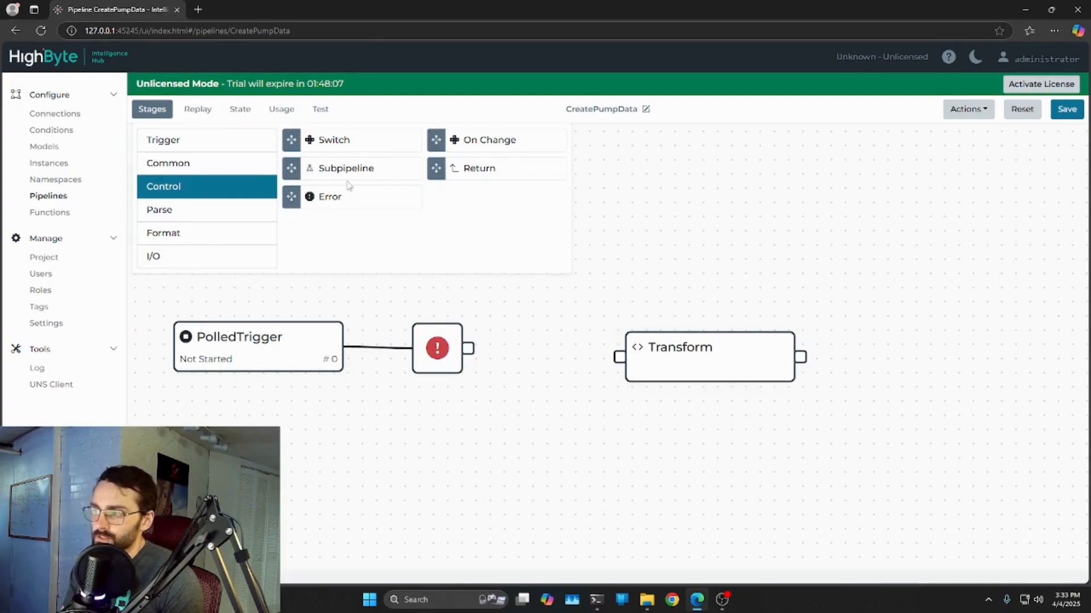
pyautogui.click(174, 219)
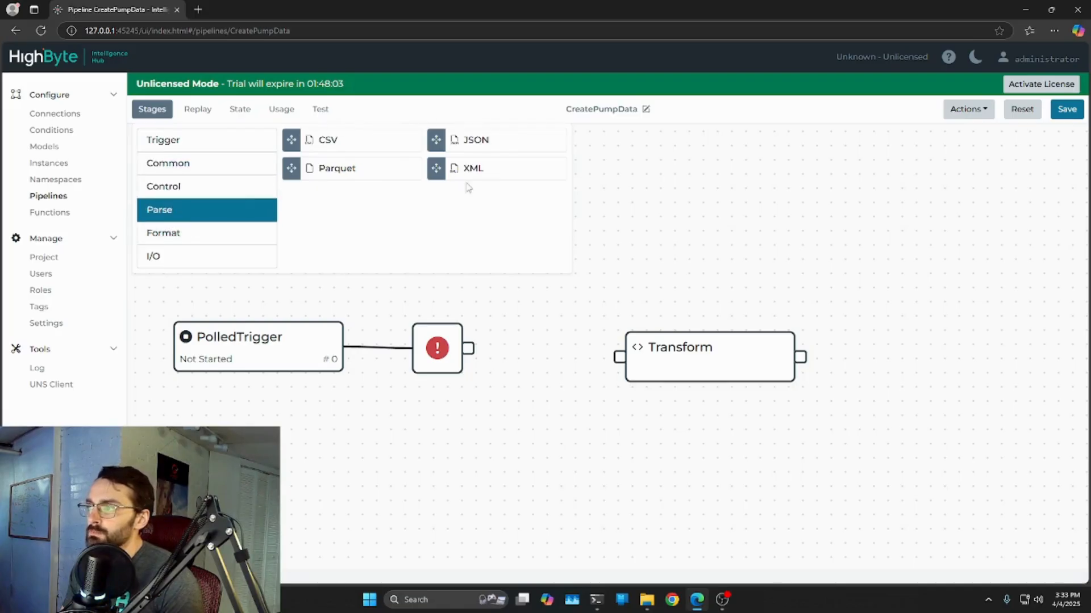
pyautogui.click(202, 232)
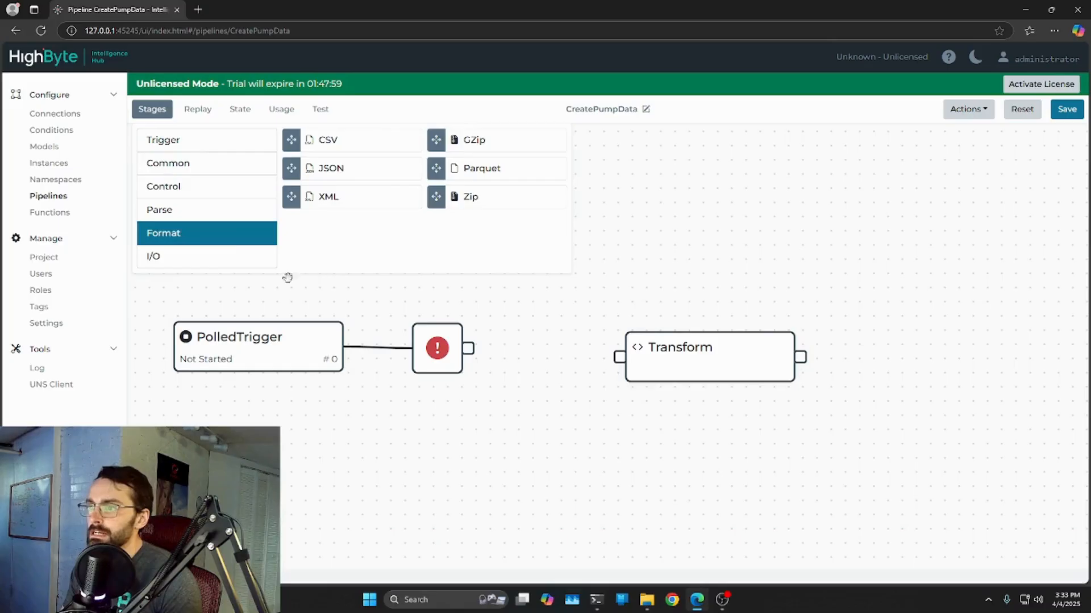
pyautogui.click(201, 259)
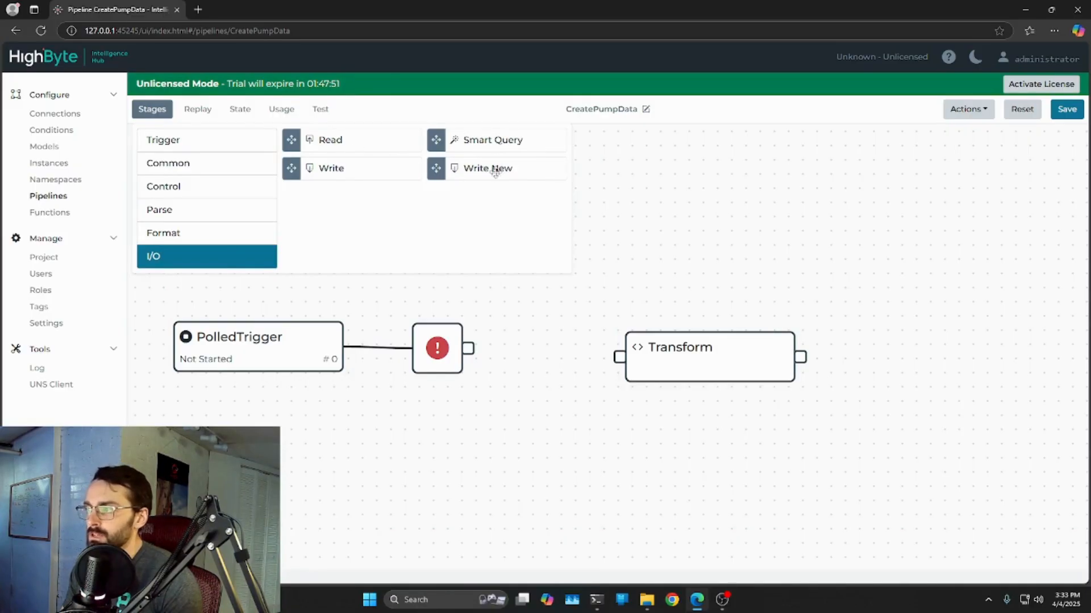
pyautogui.click(716, 258)
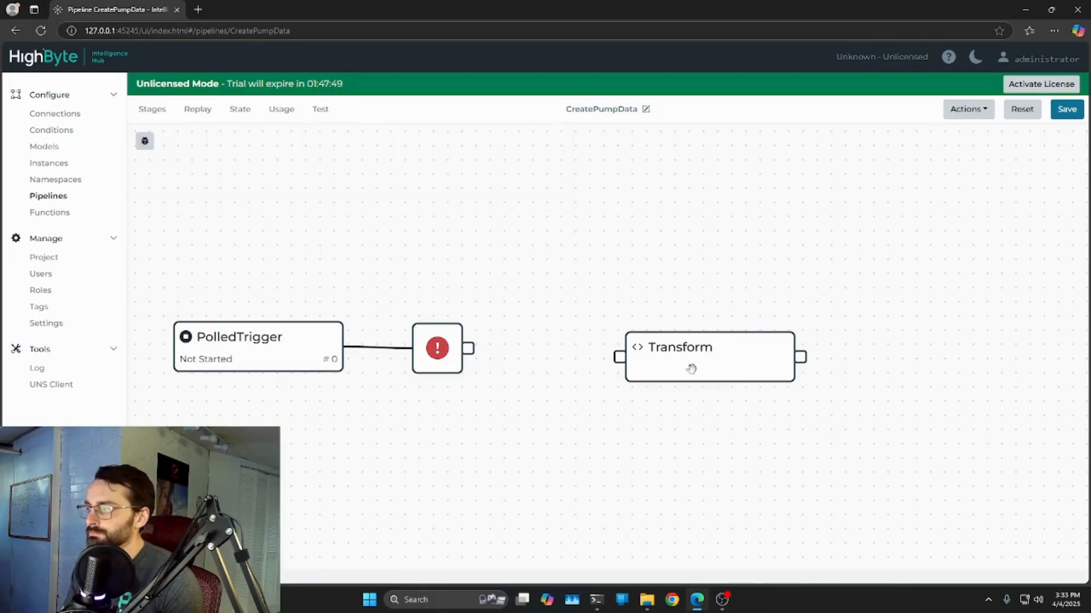
# - Move the Transform stage up above the trigger's row and rename it Pump1
pyautogui.moveTo(691, 367); pyautogui.dragTo(640, 271)
pyautogui.doubleClick(931, 170)
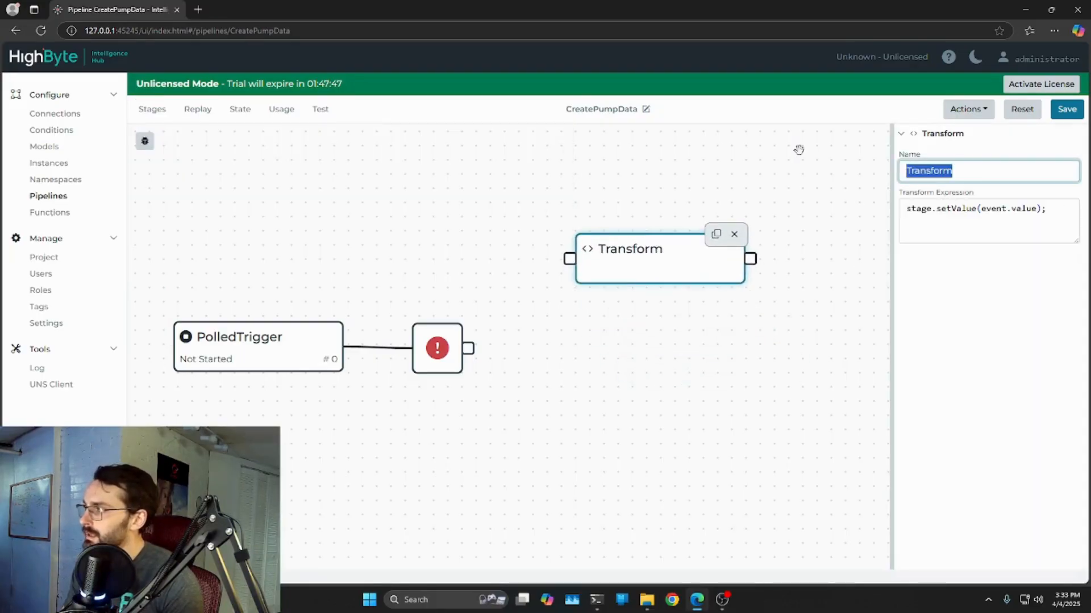
pyautogui.write('Pupl')
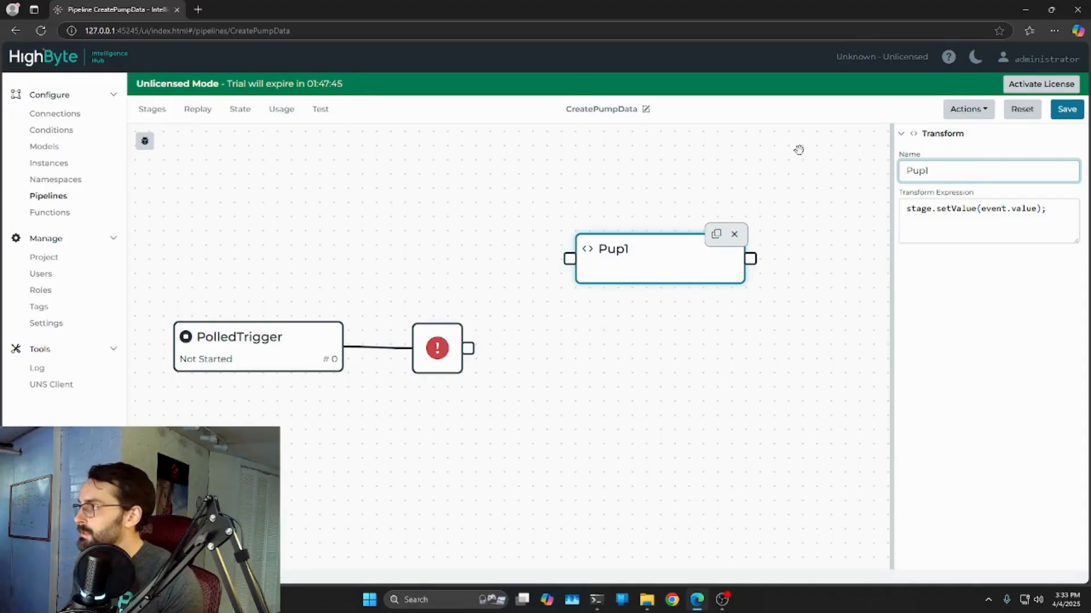
pyautogui.click(920, 170)
pyautogui.write('m')
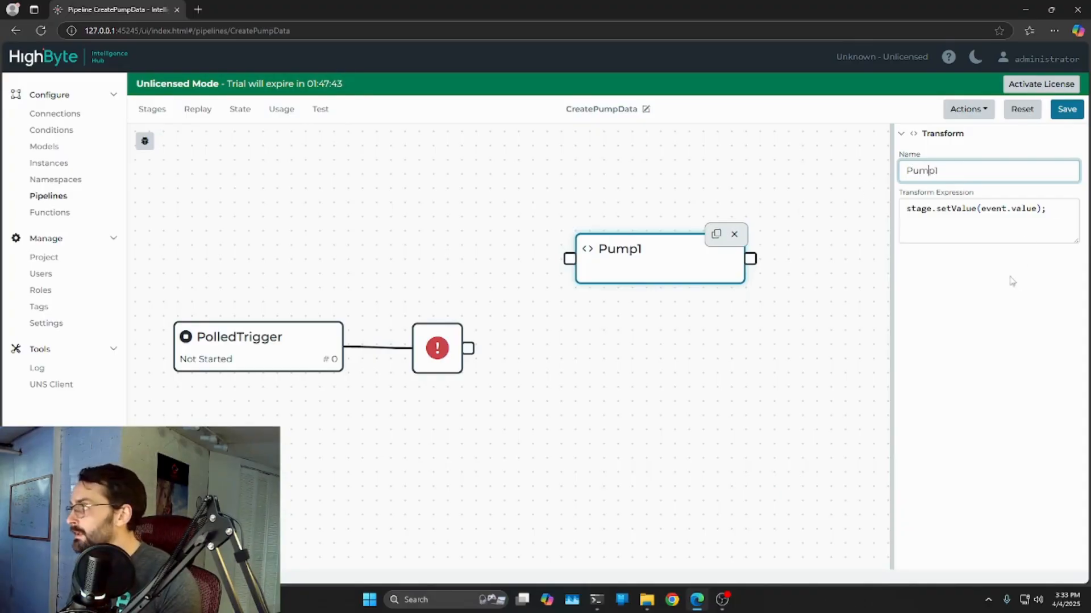
# - Open the Pump1 transform expression in the full code editor and examine the stage.setValue call and its event.value argument
pyautogui.click(1056, 209)
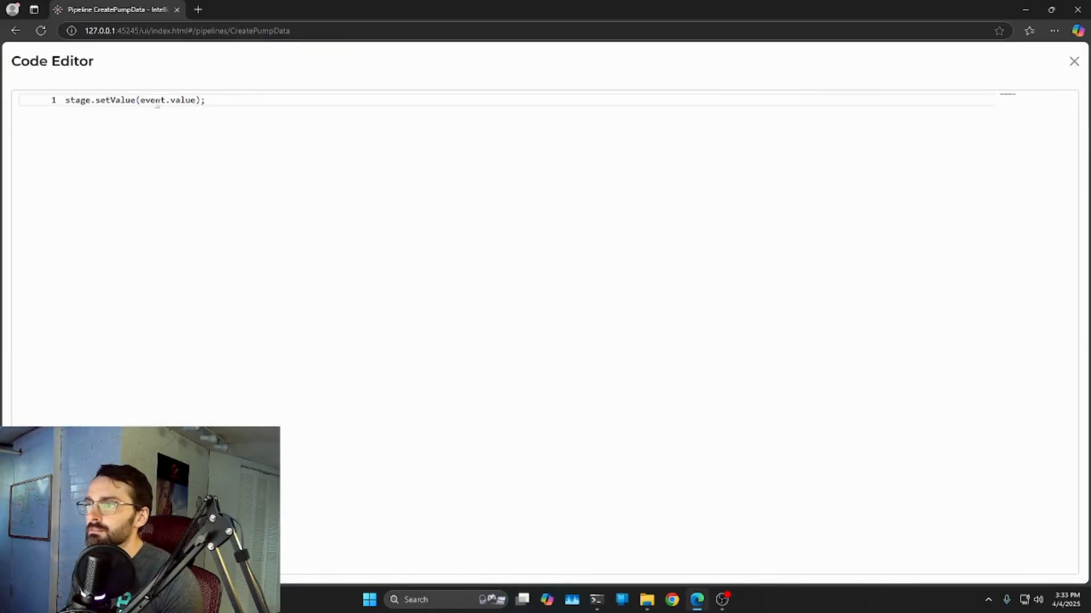
pyautogui.moveTo(68, 100)
pyautogui.mouseDown()
pyautogui.moveTo(139, 100)
pyautogui.moveTo(66, 100)
pyautogui.mouseUp()
pyautogui.click(143, 131)
pyautogui.click(140, 129)
pyautogui.moveTo(140, 100); pyautogui.dragTo(201, 100)
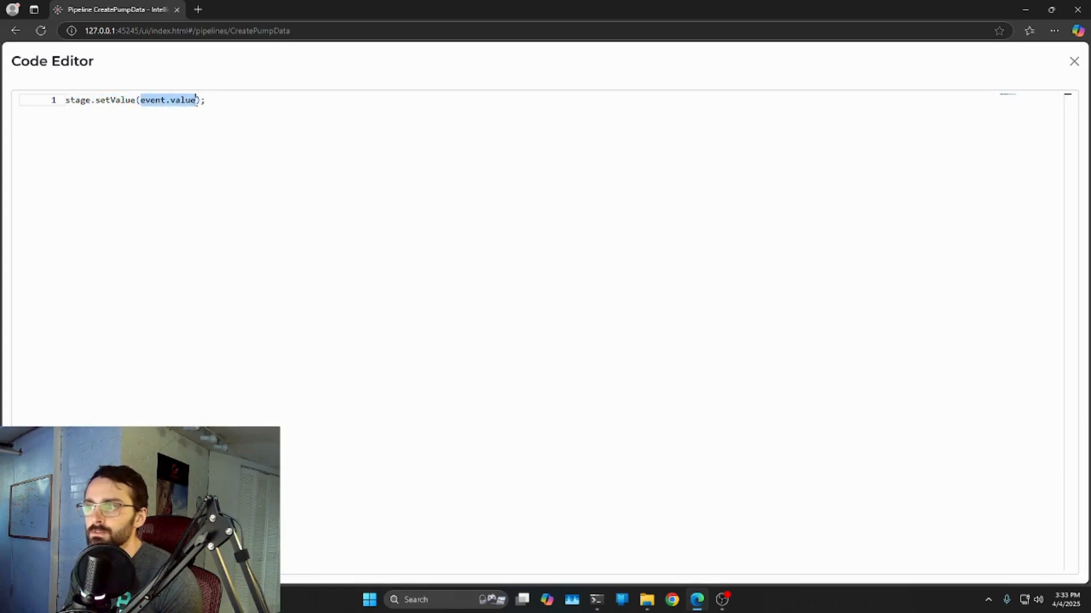
pyautogui.click(238, 110)
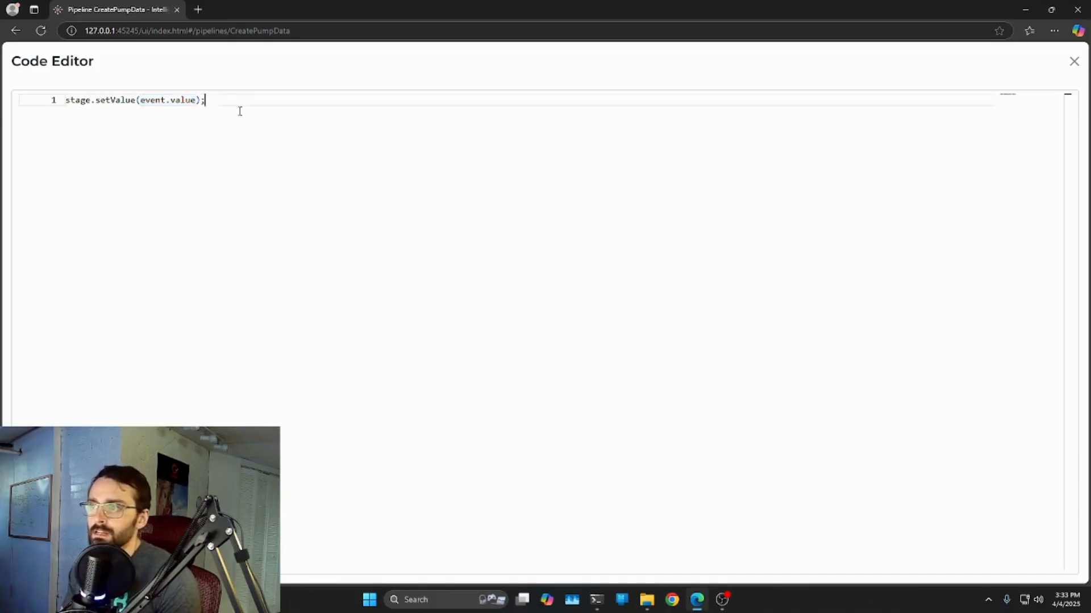
pyautogui.click(166, 101)
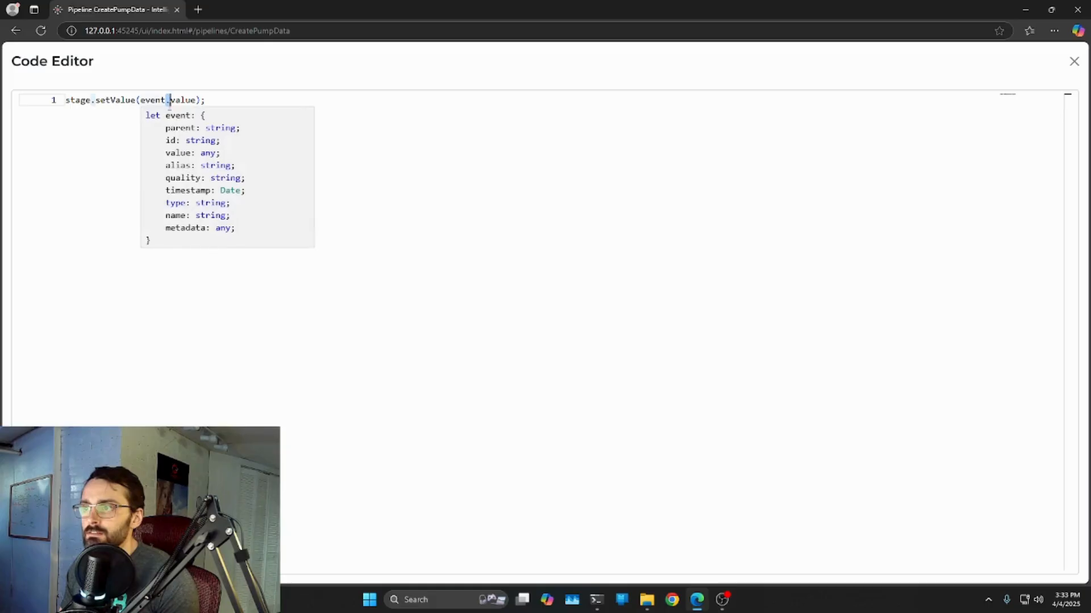
pyautogui.click(131, 139)
pyautogui.doubleClick(174, 100)
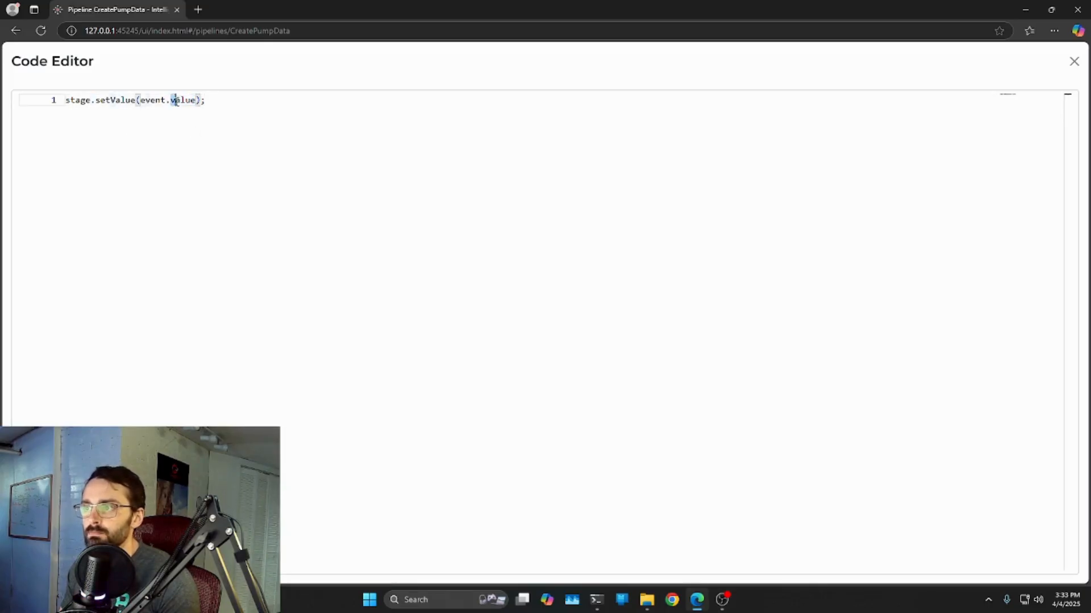
pyautogui.click(198, 128)
pyautogui.doubleClick(145, 100)
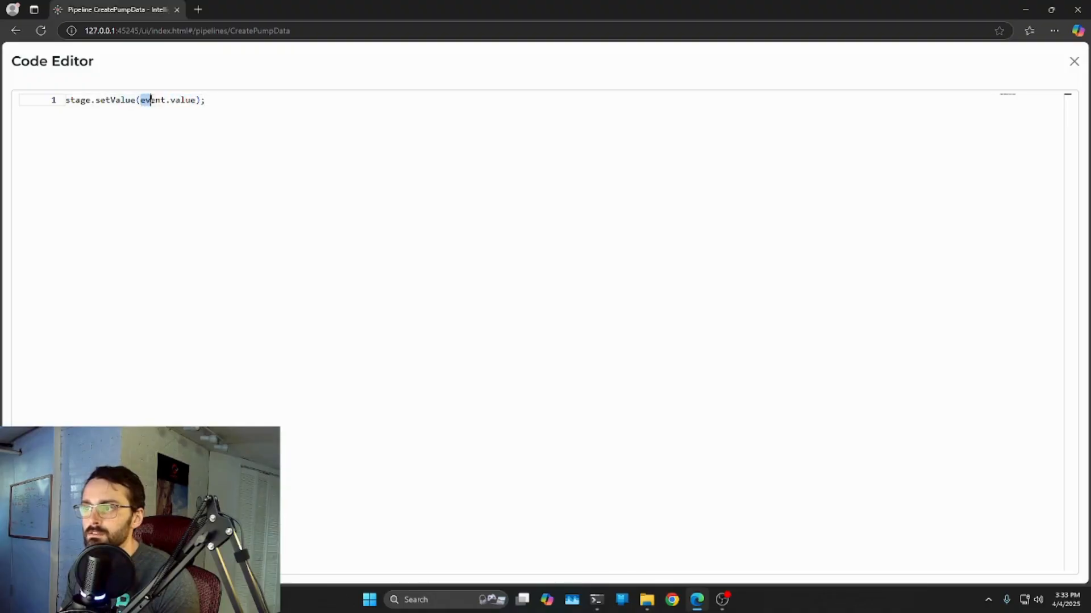
pyautogui.click(244, 180)
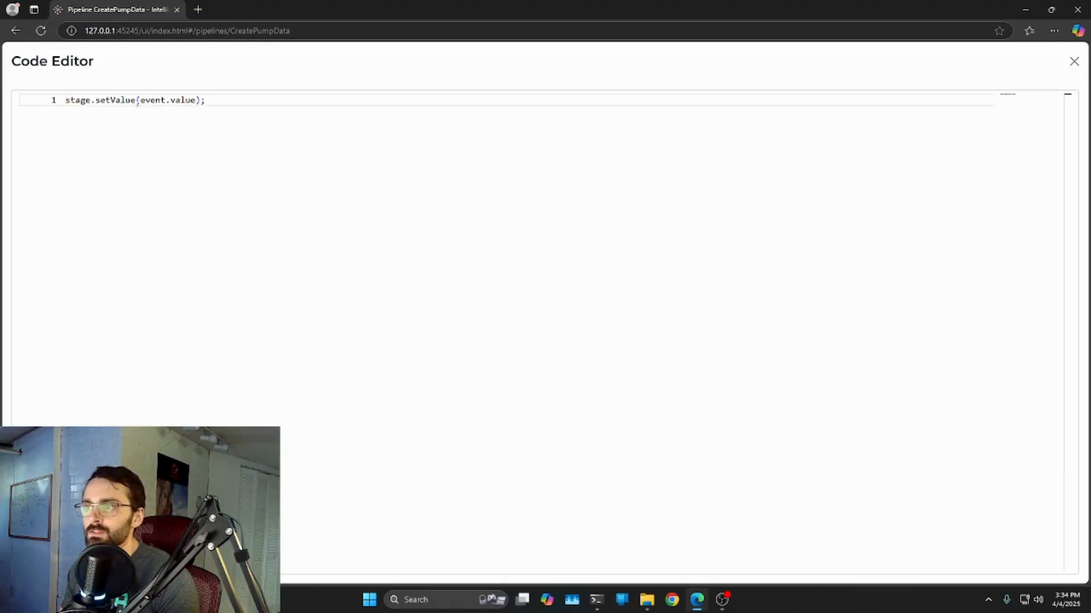
pyautogui.moveTo(141, 102)
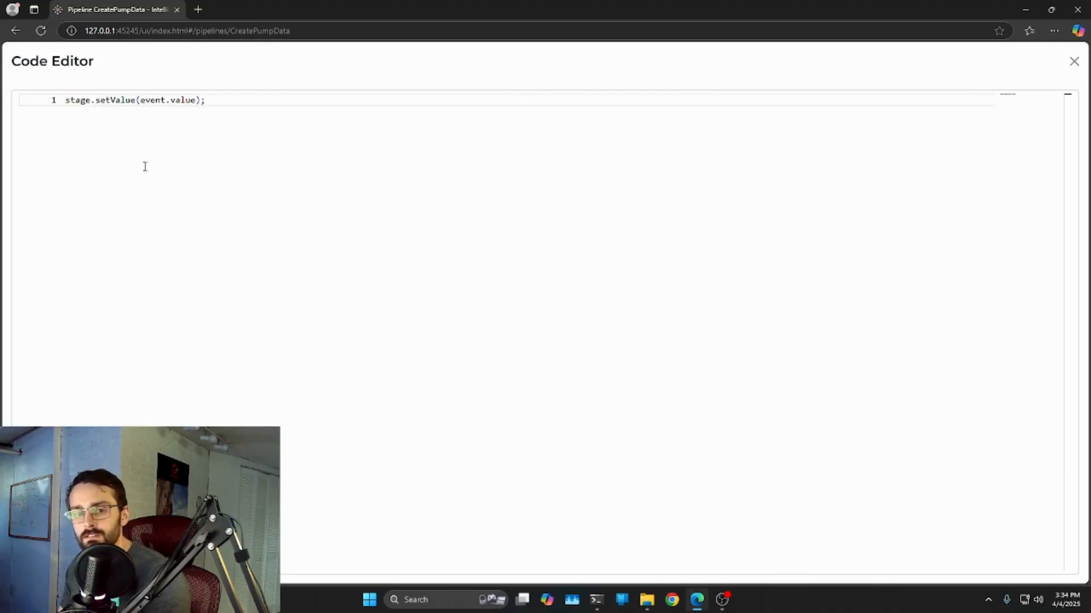
pyautogui.moveTo(170, 100); pyautogui.dragTo(197, 101)
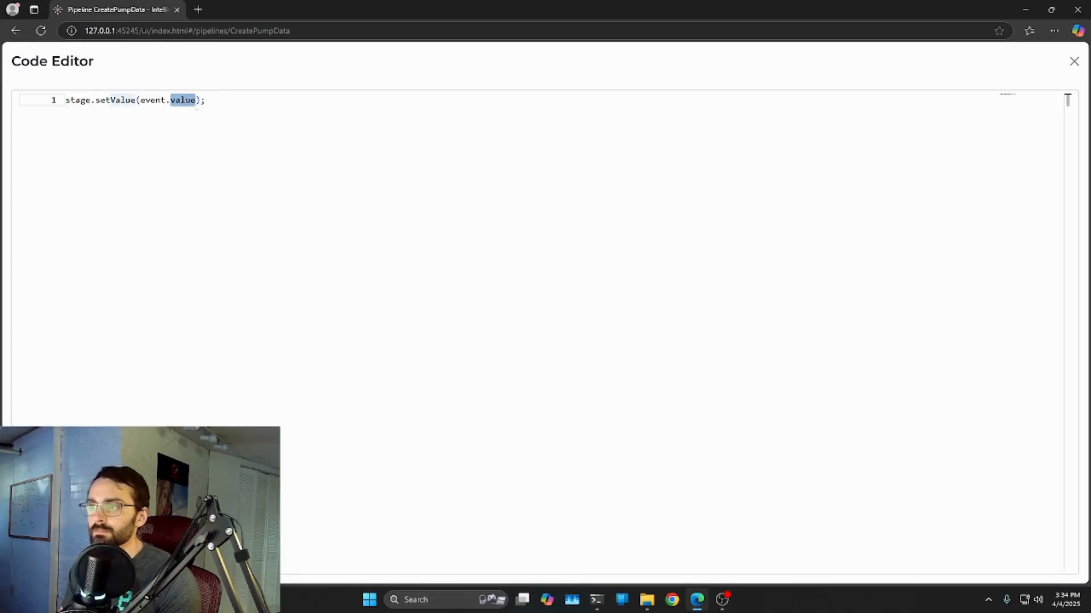
pyautogui.moveTo(196, 100)
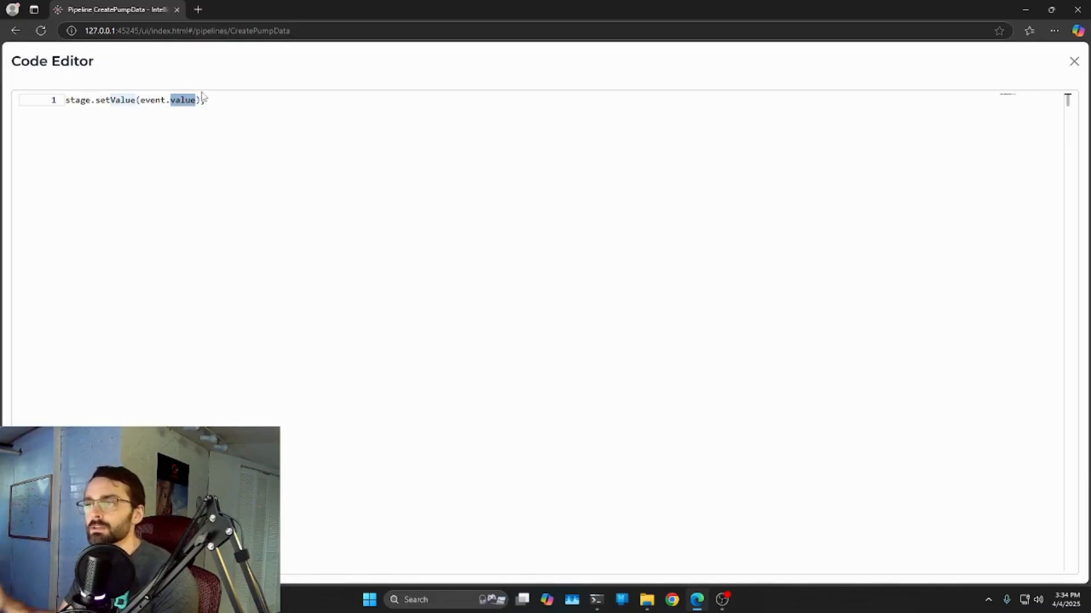
pyautogui.click(212, 114)
# - Replace event.value in the stage.setValue call with an empty object whose braces are split across lines
pyautogui.moveTo(142, 102); pyautogui.dragTo(192, 100)
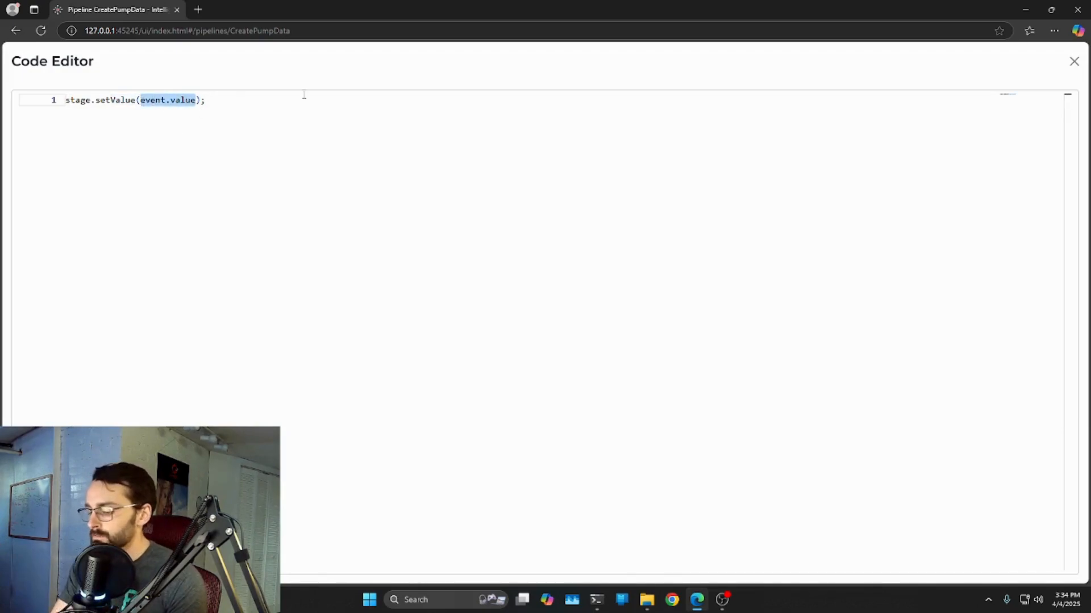
pyautogui.write('{}')
pyautogui.press('Left')
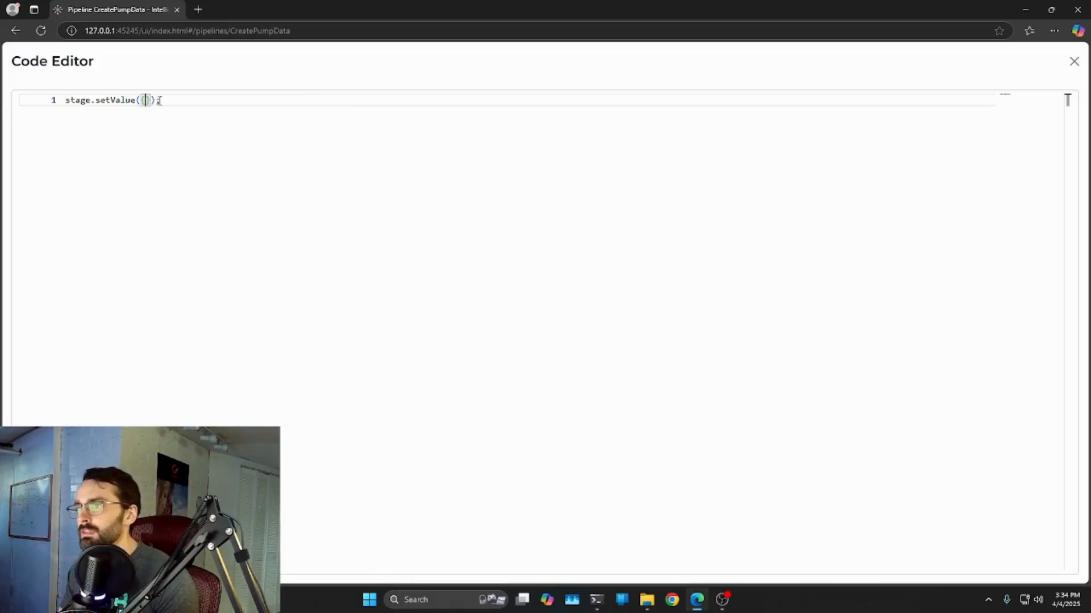
pyautogui.press('Return')
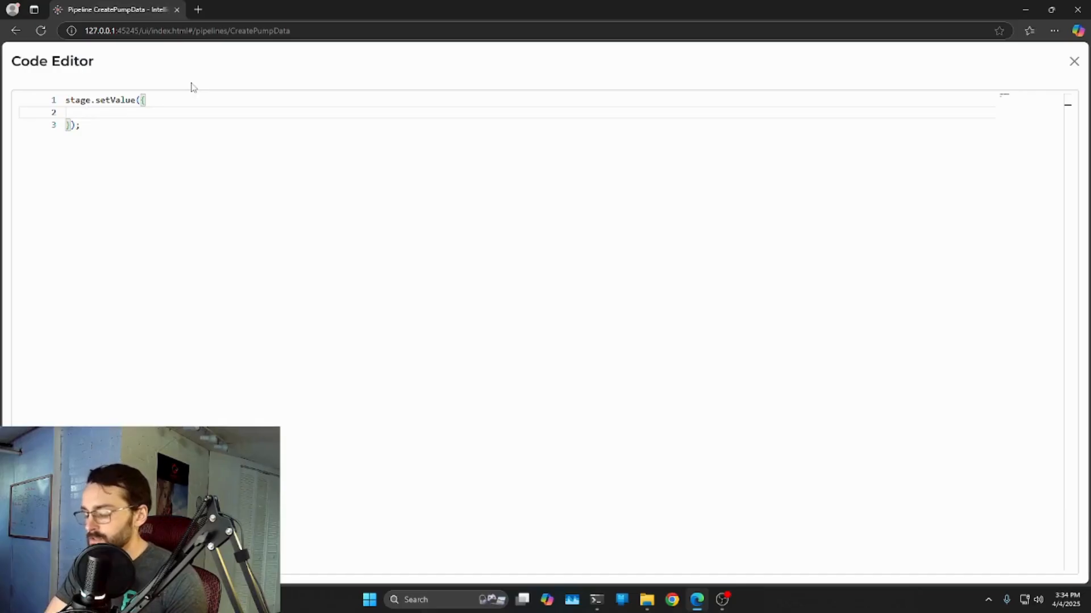
# - Add a "Name" property with the value "Pump1" to the object passed to stage.setValue
pyautogui.write('"')
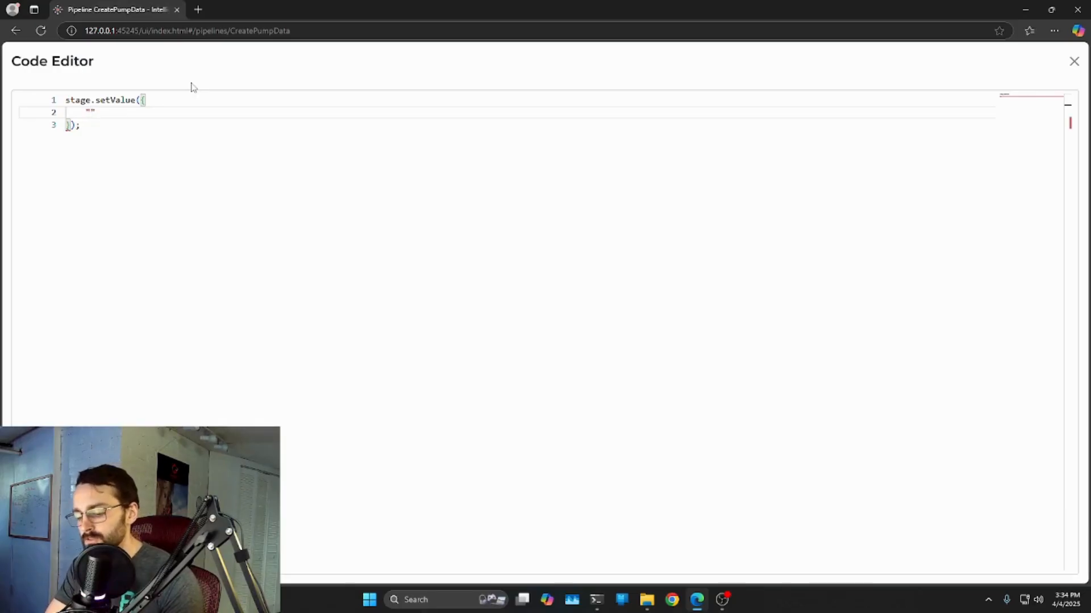
pyautogui.write('Name')
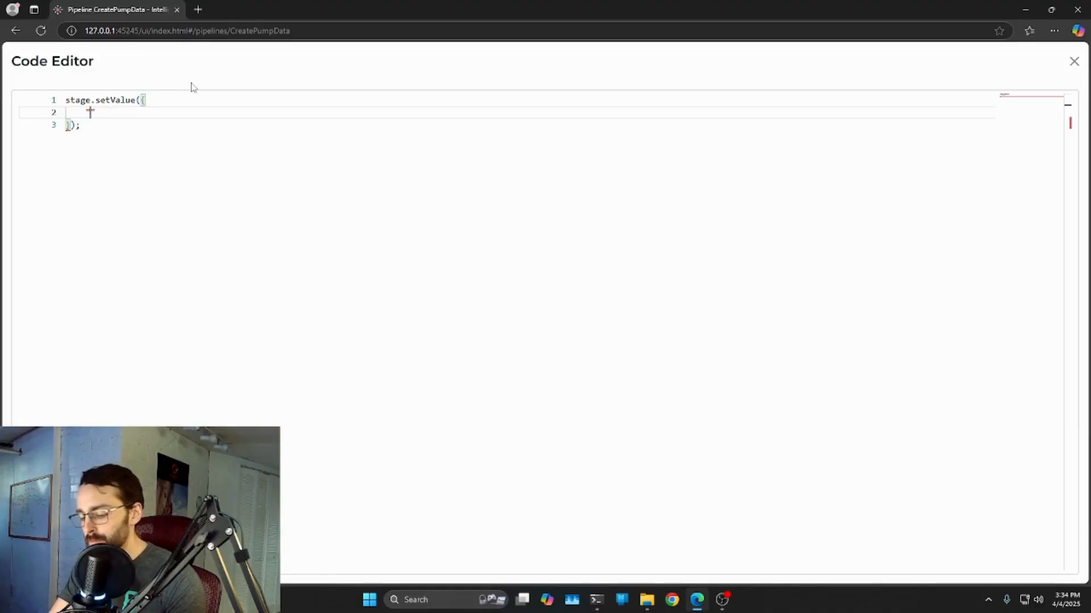
pyautogui.write('ame":')
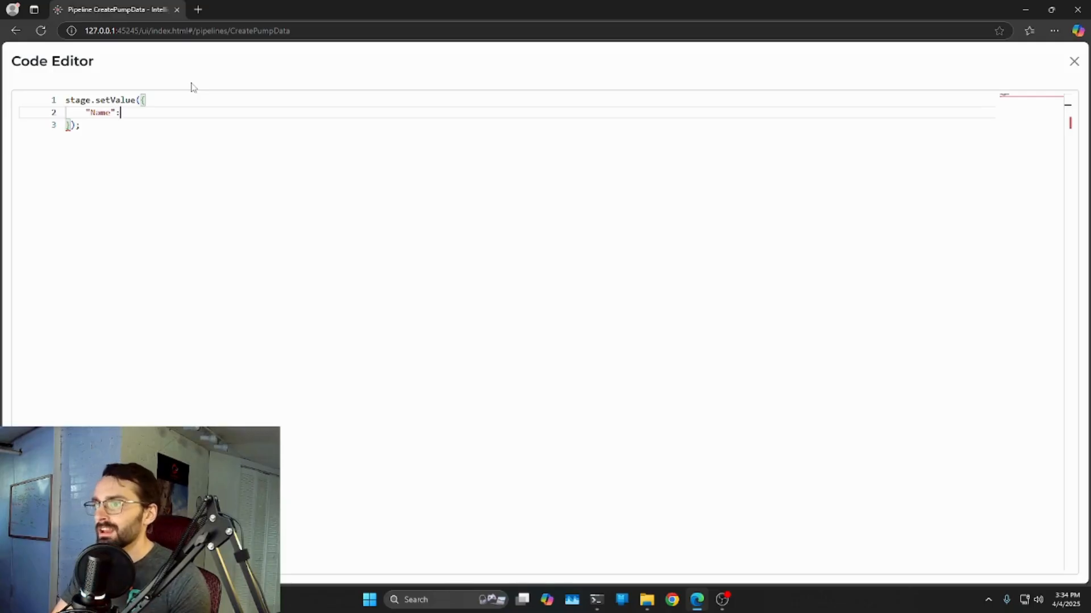
pyautogui.doubleClick(123, 113)
pyautogui.click(124, 113)
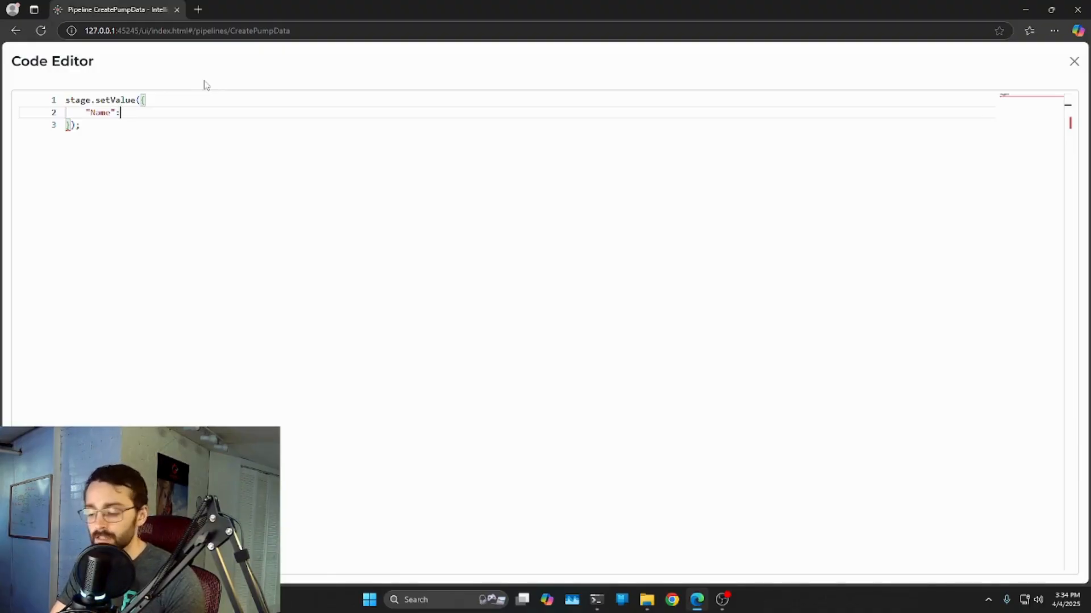
pyautogui.write('{')
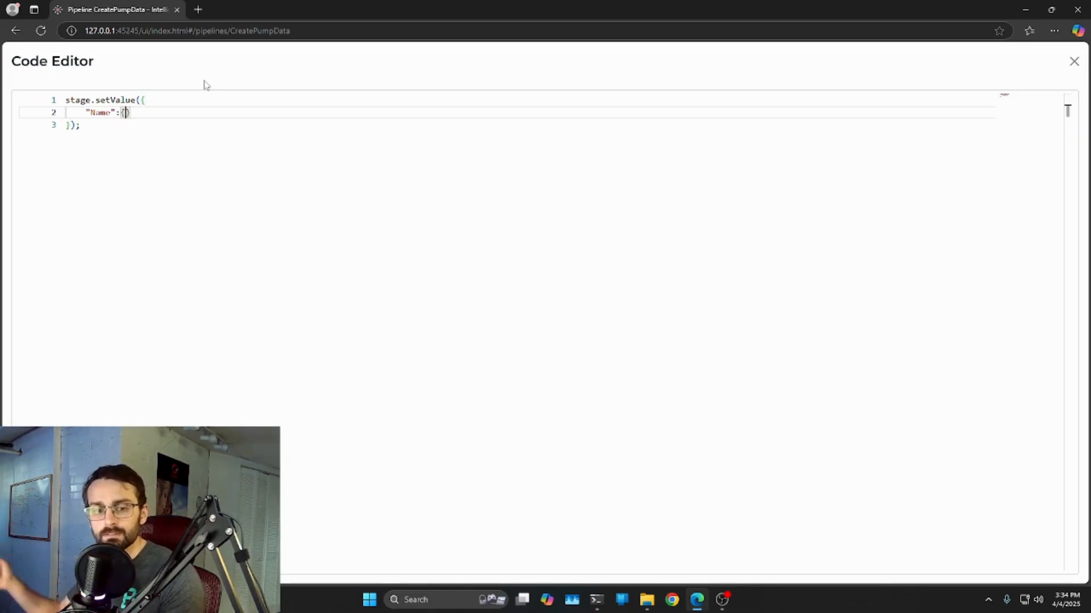
pyautogui.press('BackSpace')
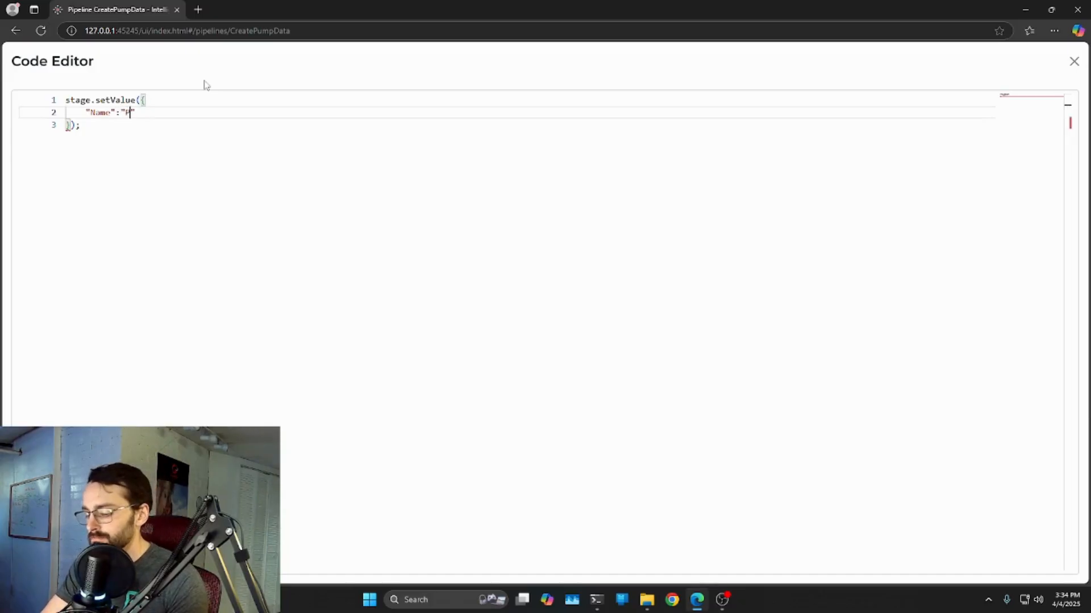
pyautogui.write('"Pup1')
pyautogui.press('Left')
pyautogui.press('Left')
pyautogui.write('m')
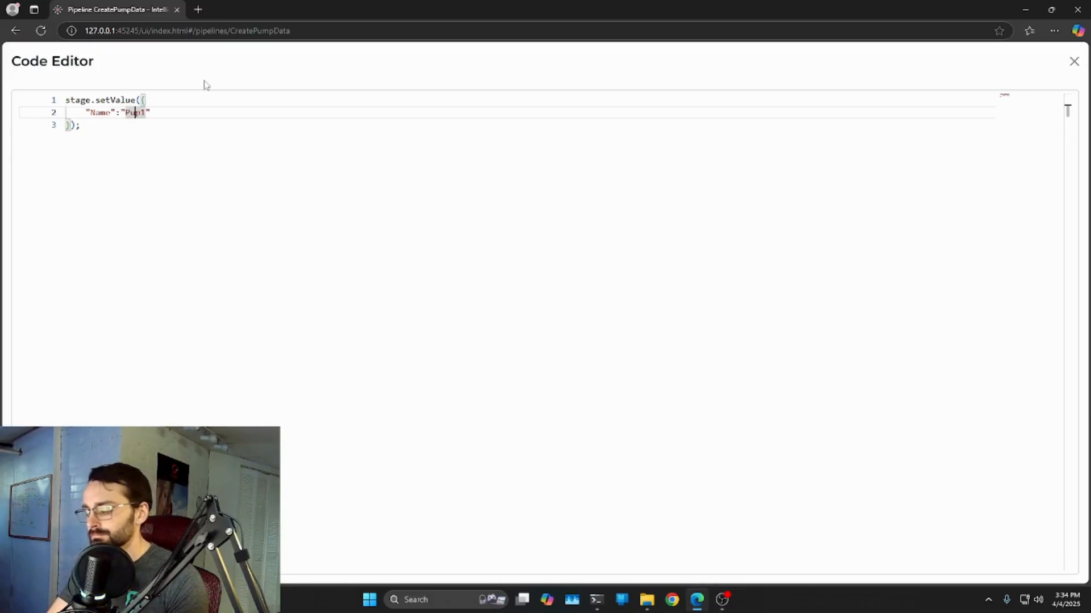
pyautogui.press('Right')
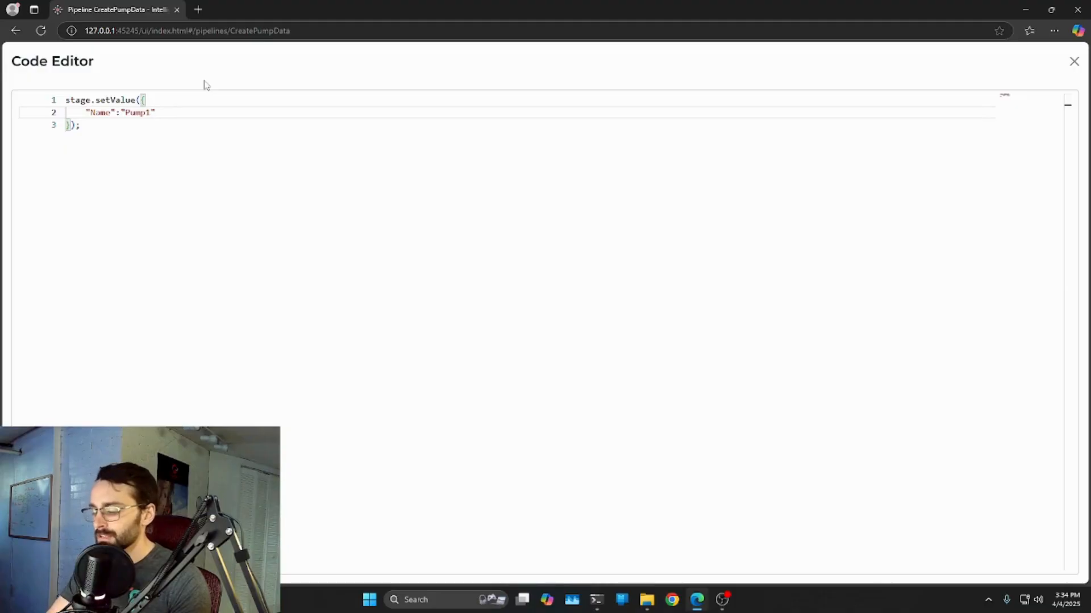
# - Add a "Florate" property below Name with the value Math.random()*4+10, separating the properties with commas
pyautogui.press('Return')
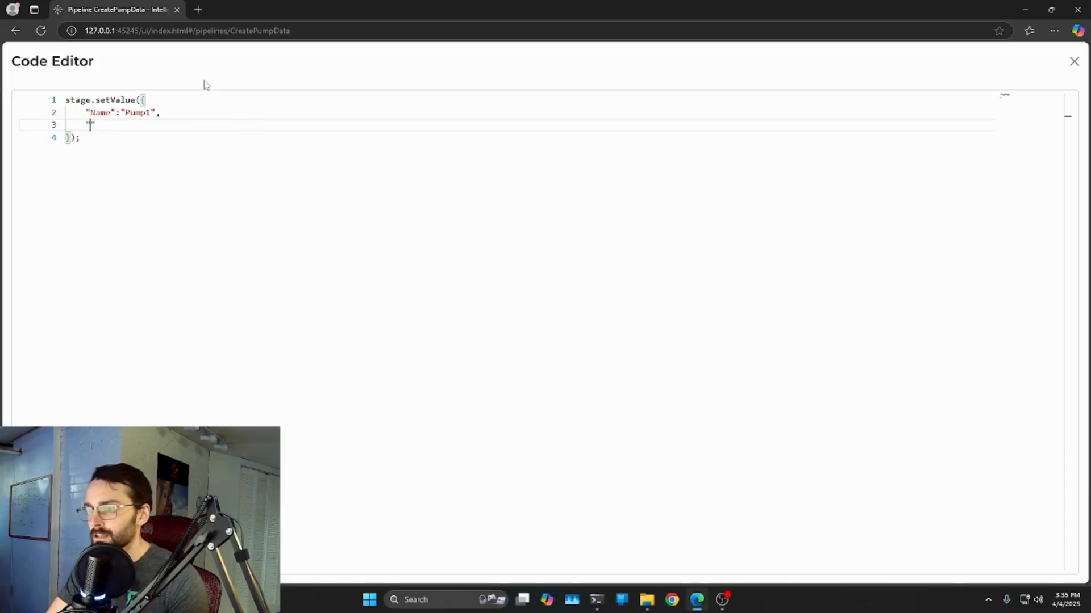
pyautogui.write('"Florate')
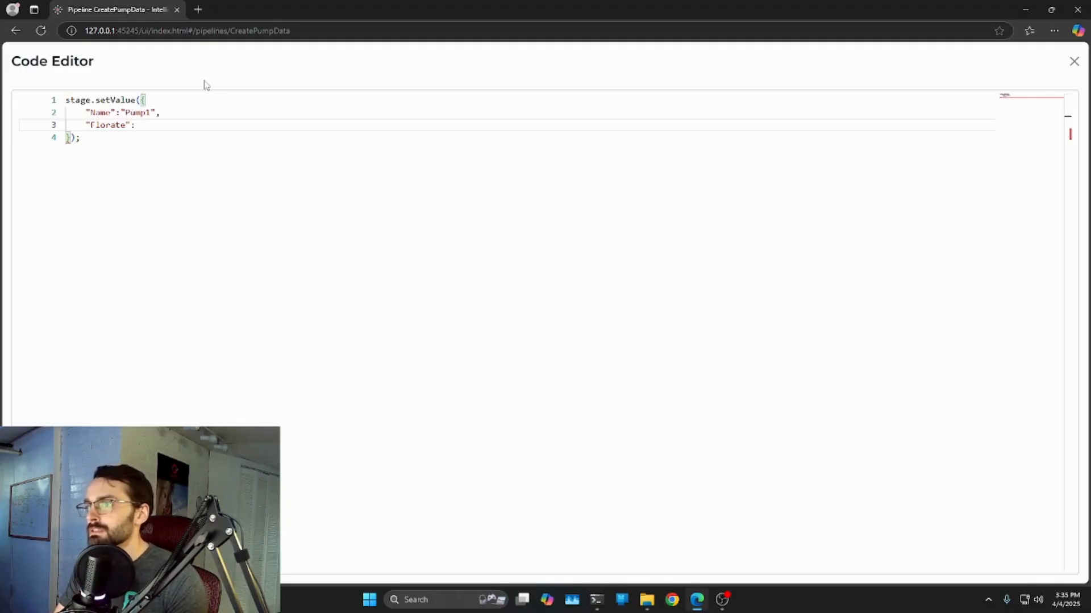
pyautogui.write(':Math')
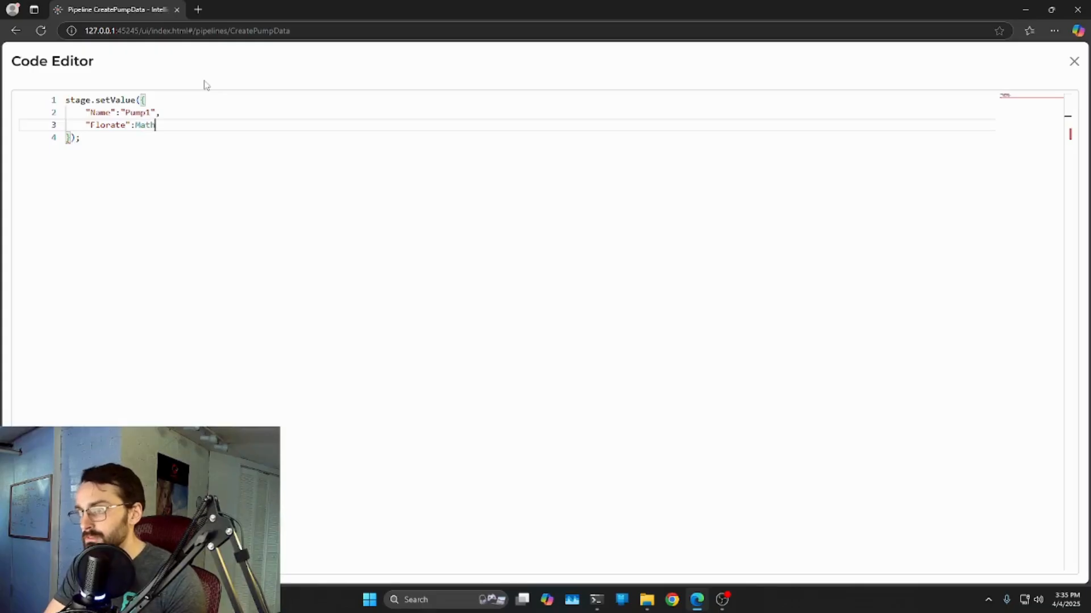
pyautogui.write('.rando')
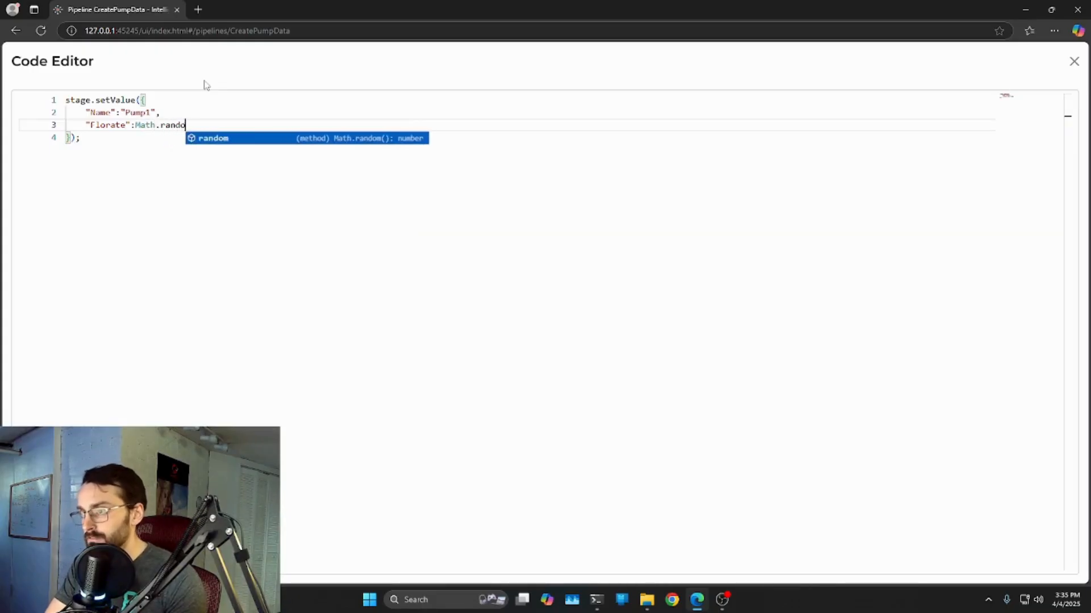
pyautogui.write('m()')
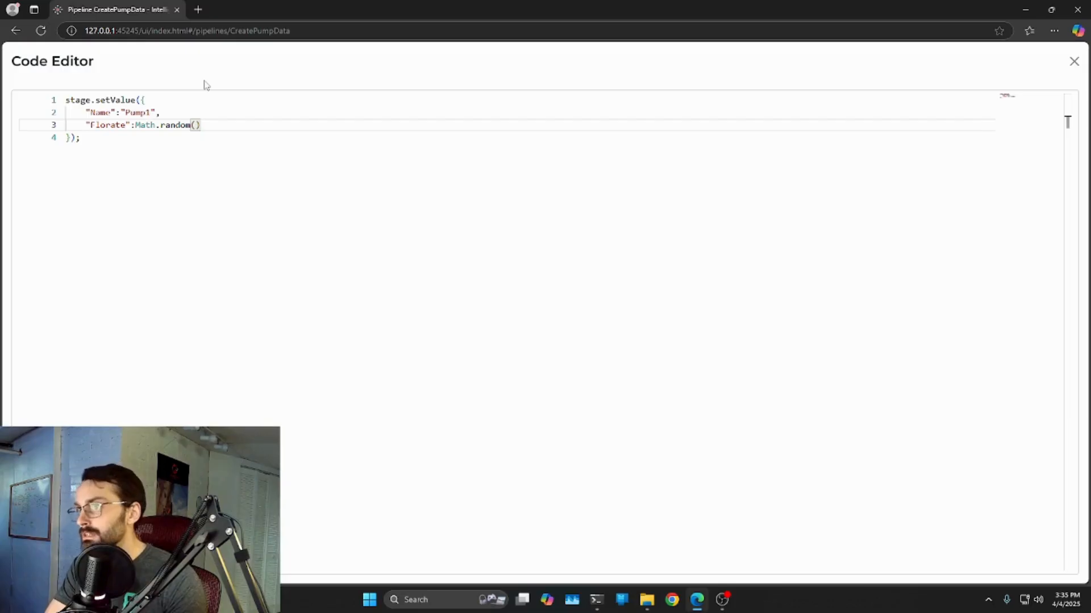
pyautogui.write('*')
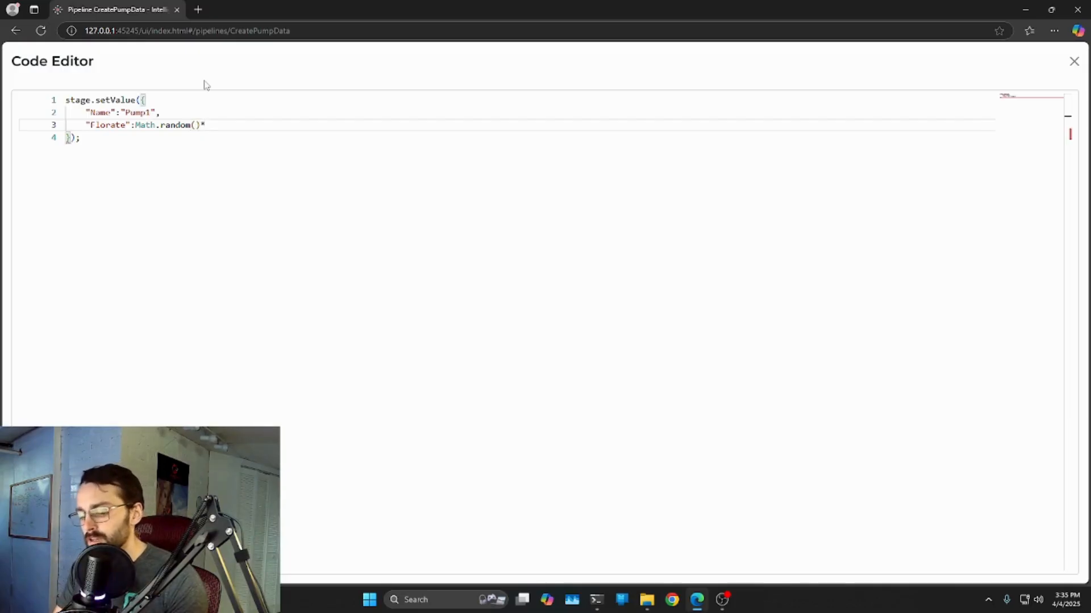
pyautogui.write('4+10,')
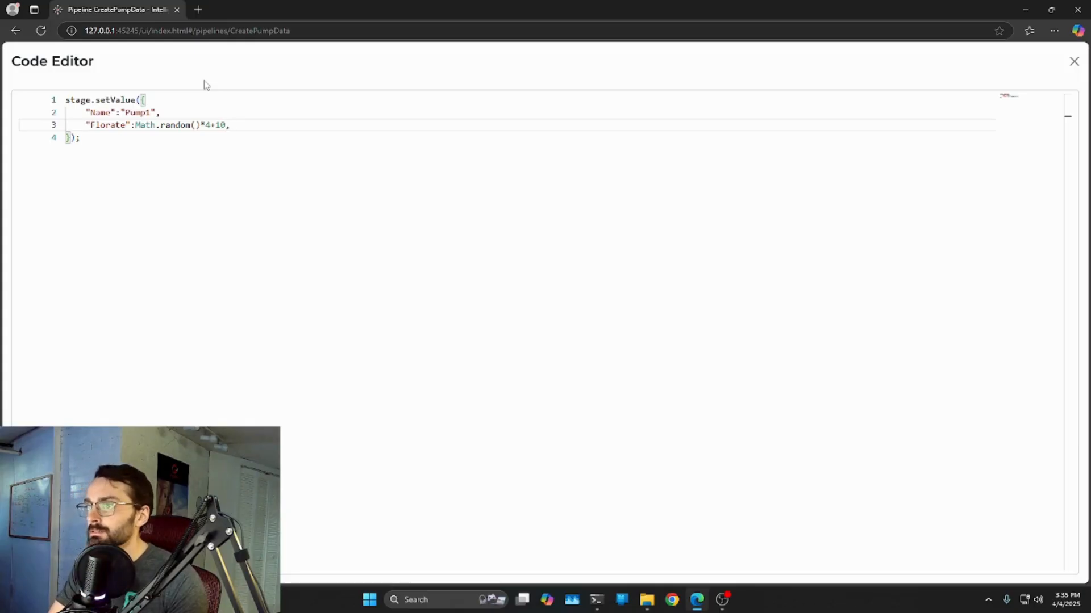
# - Add a "Flow_unit" property with the value "gpm" on a new line below the flow rate
pyautogui.press('Return')
pyautogui.write('"')
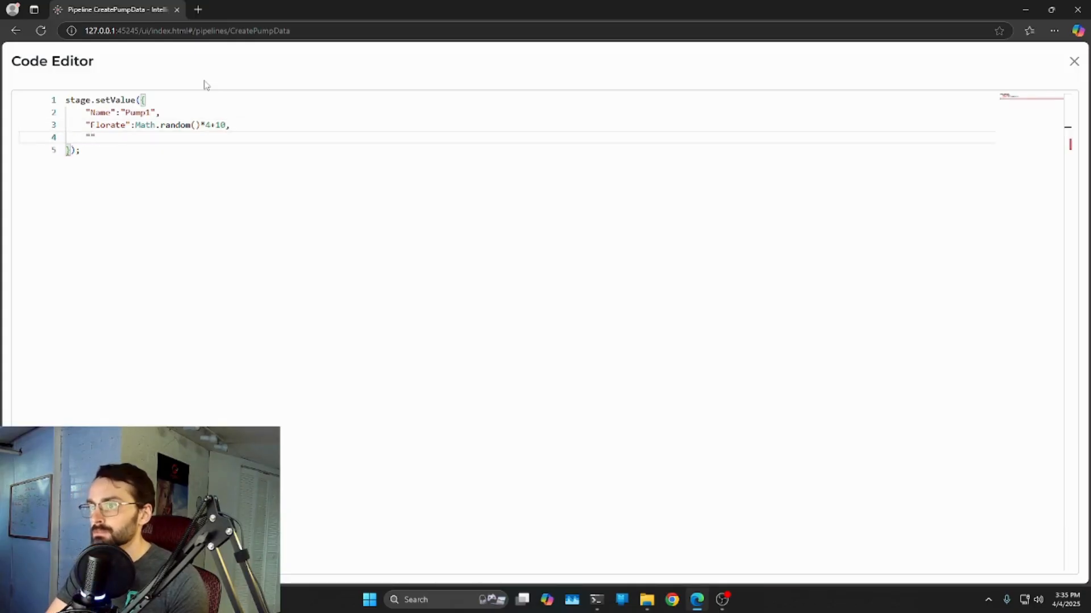
pyautogui.write('flow')
pyautogui.press('BackSpace')
pyautogui.press('BackSpace')
pyautogui.press('BackSpace')
pyautogui.press('BackSpace')
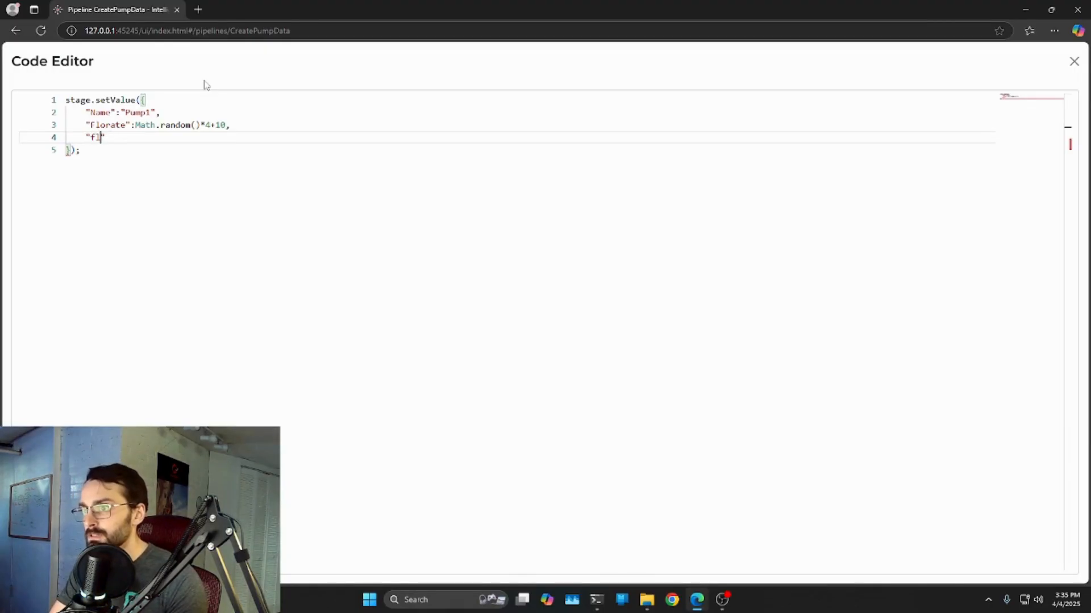
pyautogui.write('Flow_unit')
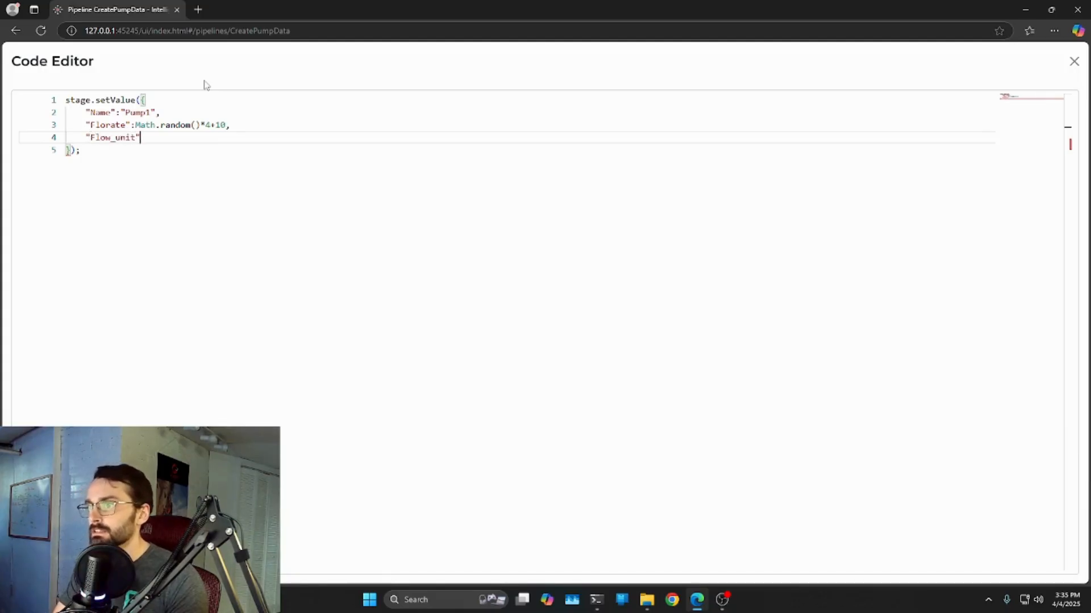
pyautogui.write('":"gpm"')
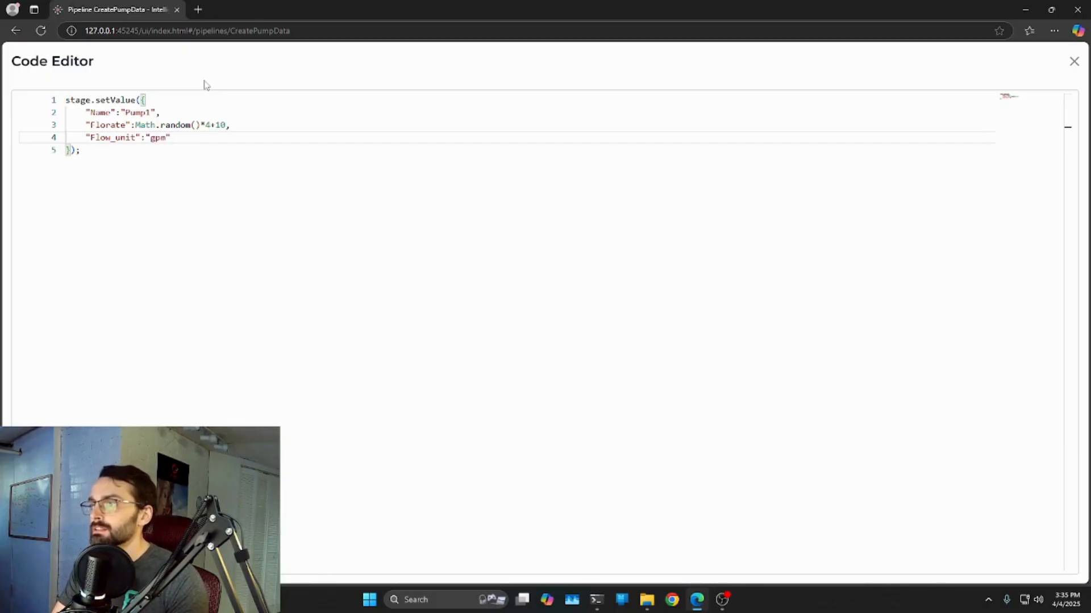
# - Add a "Power_draw" property with the value Math.random()*3+30 on a new line below Flow_unit
pyautogui.write(',')
pyautogui.press('Return')
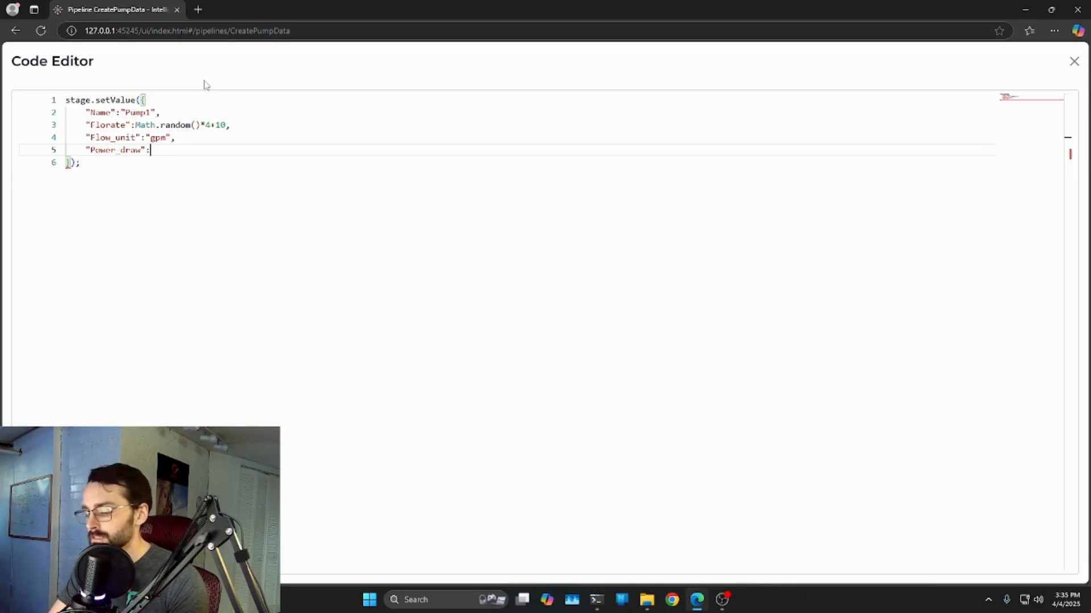
pyautogui.write('th.random')
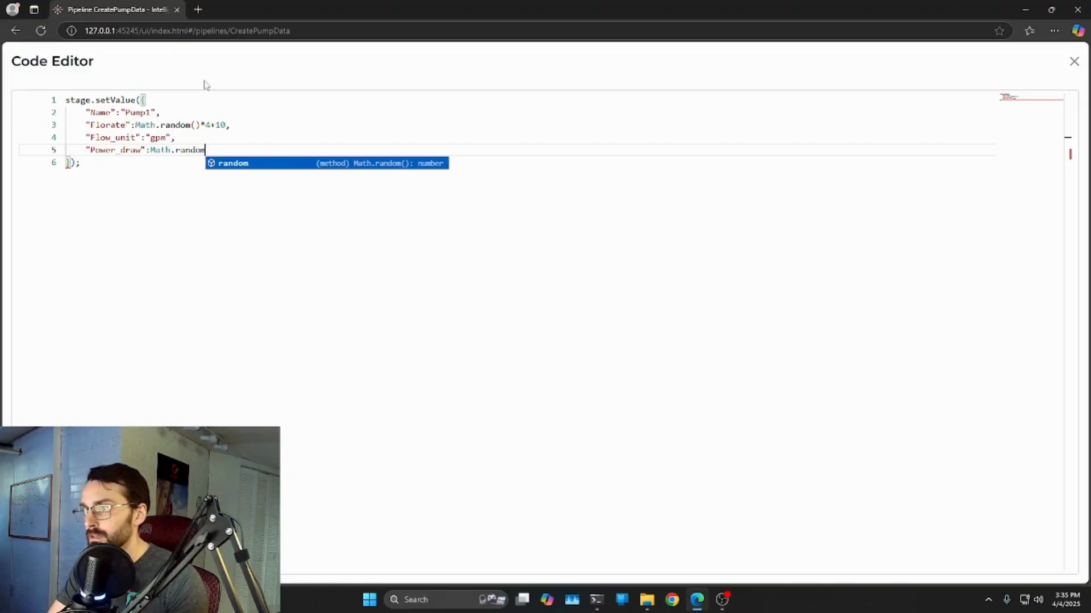
pyautogui.press('Return')
pyautogui.write('()')
pyautogui.write('*5')
pyautogui.write('+30,')
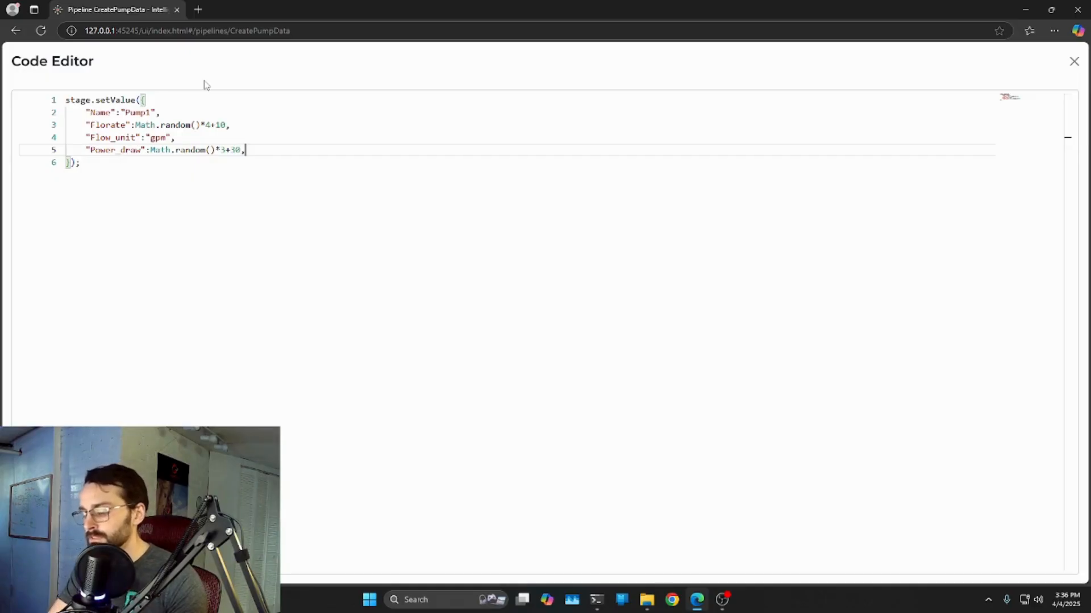
# - Add a "power_unit" property with the value "watts" as the last entry, and save the pipeline outside the code editor
pyautogui.press('Return')
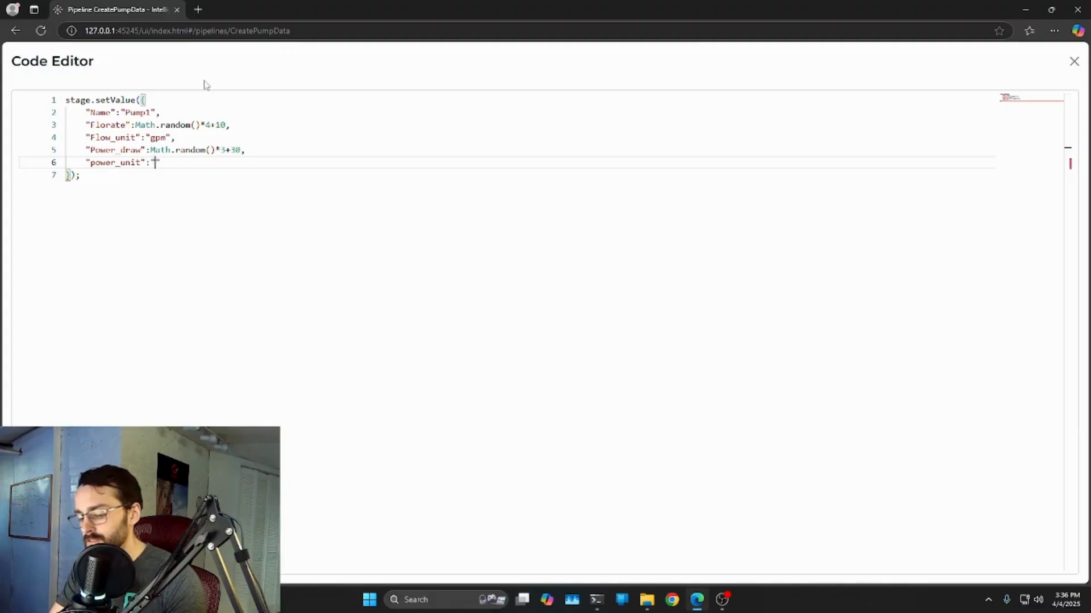
pyautogui.write('tts')
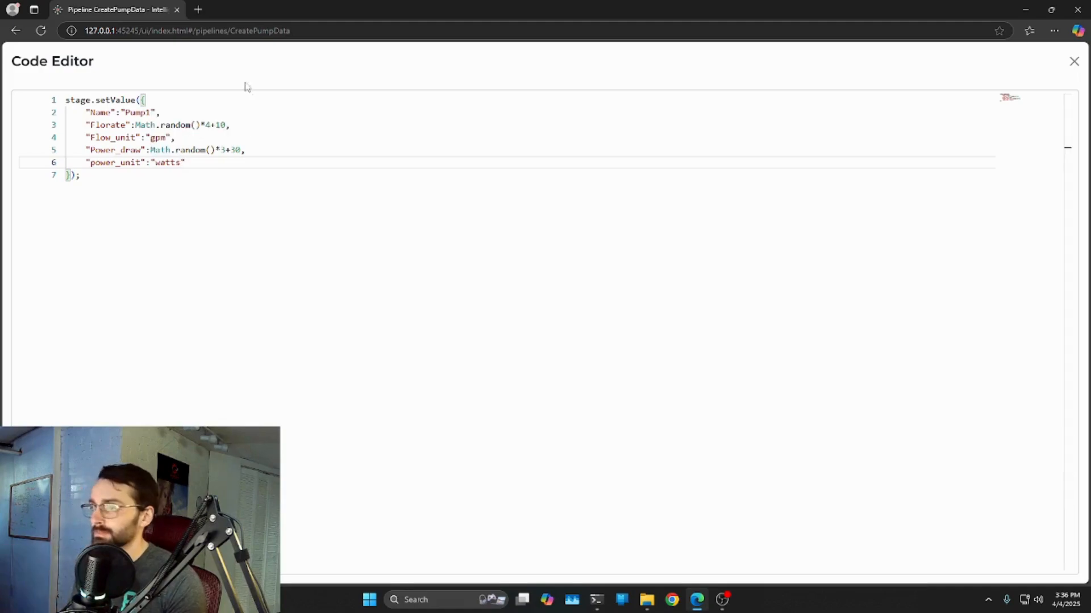
pyautogui.click(147, 189)
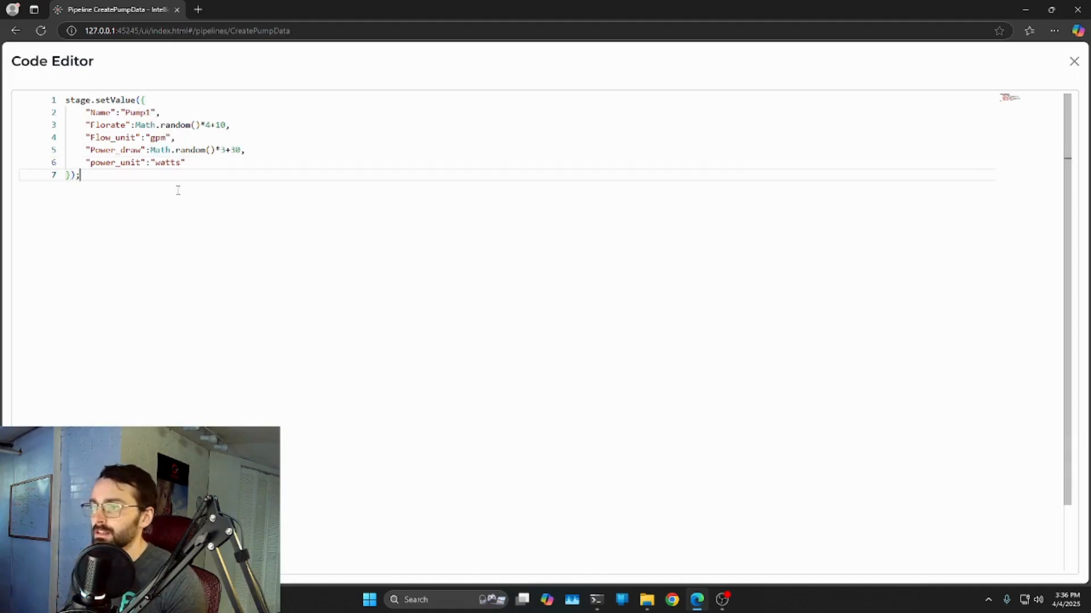
pyautogui.click(1073, 63)
pyautogui.click(1067, 109)
# - Duplicate the Pump1 transform stage, place the copy beneath it, and rename the copy Pump2
pyautogui.moveTo(643, 365); pyautogui.dragTo(467, 350)
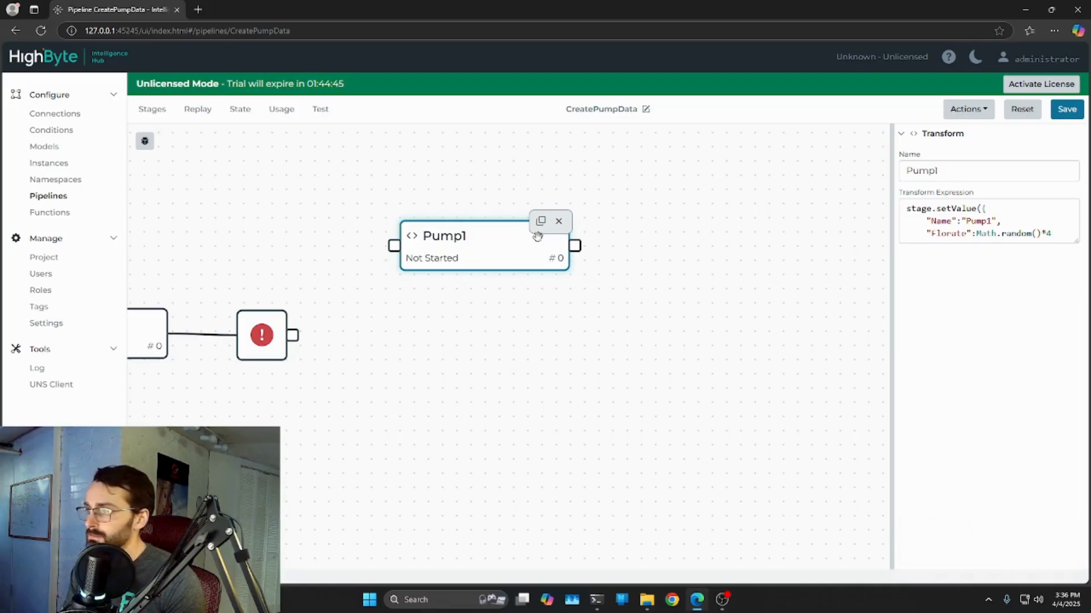
pyautogui.click(541, 223)
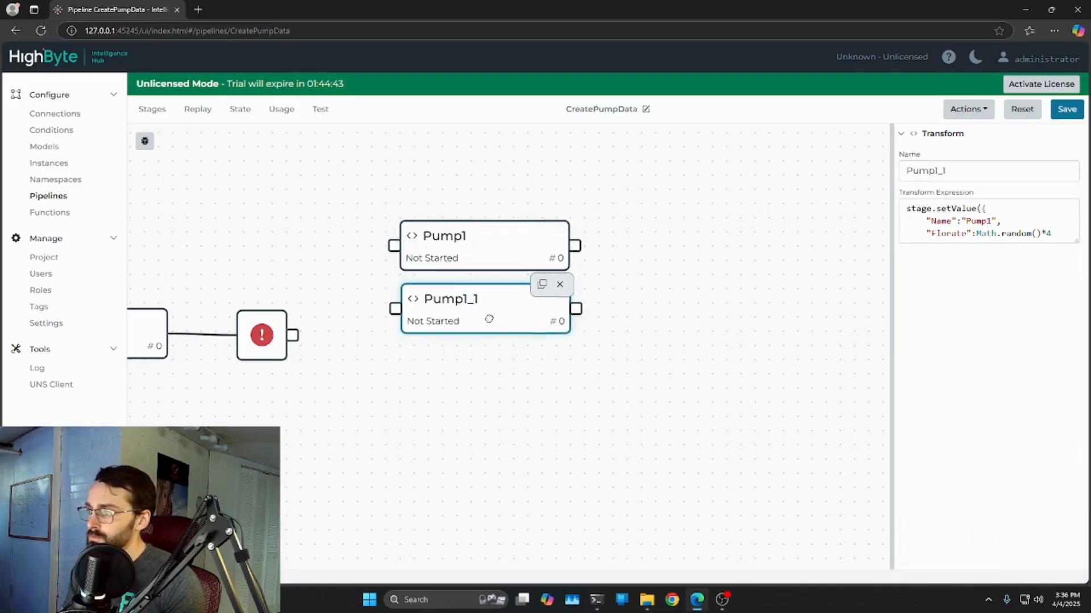
pyautogui.click(500, 247)
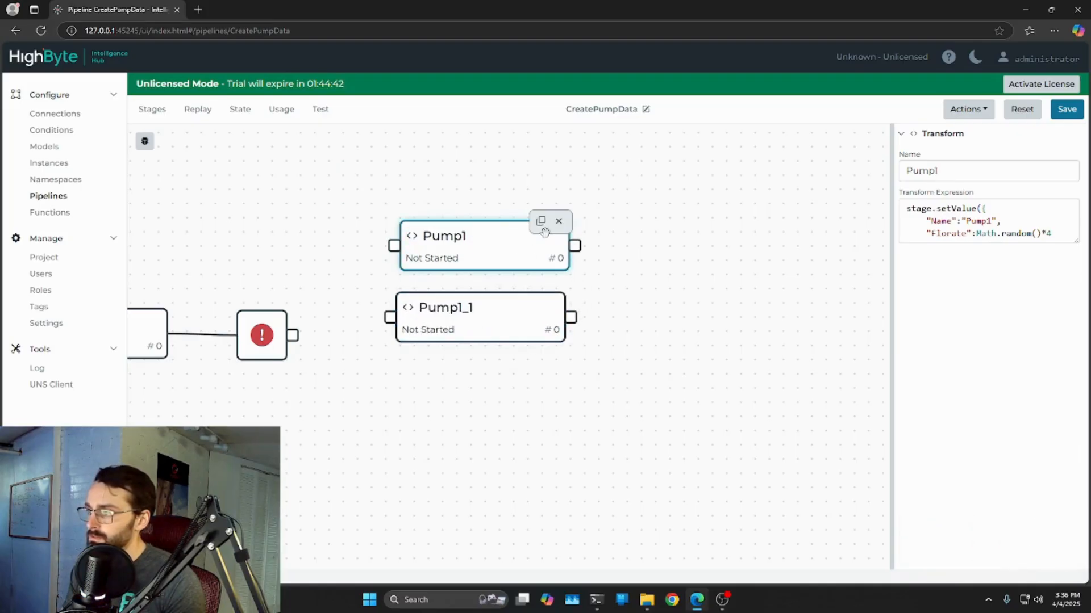
pyautogui.click(469, 312)
pyautogui.moveTo(946, 171); pyautogui.dragTo(930, 170)
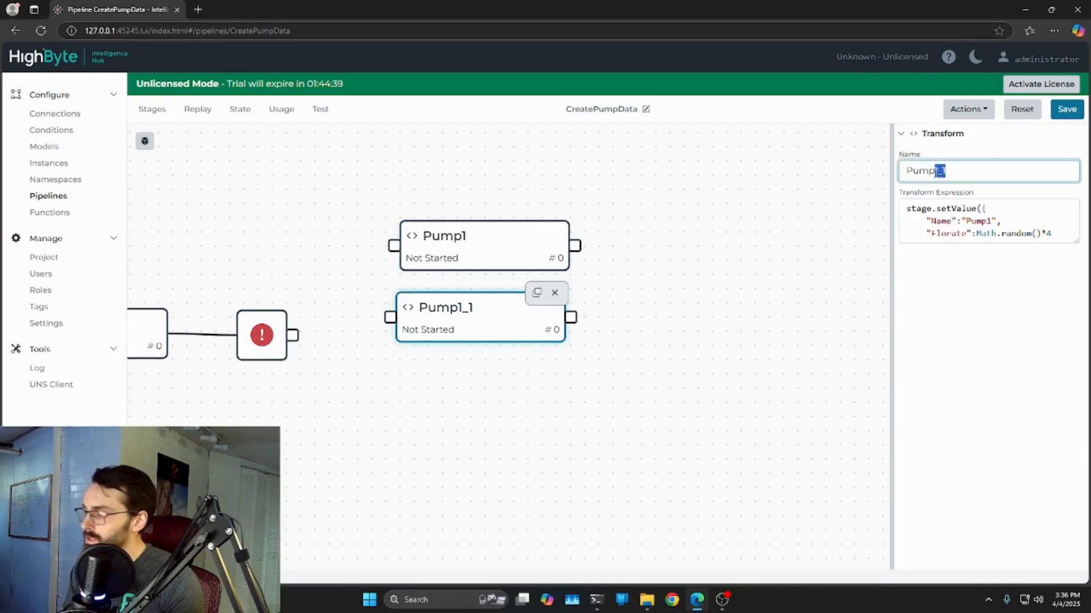
pyautogui.write('2')
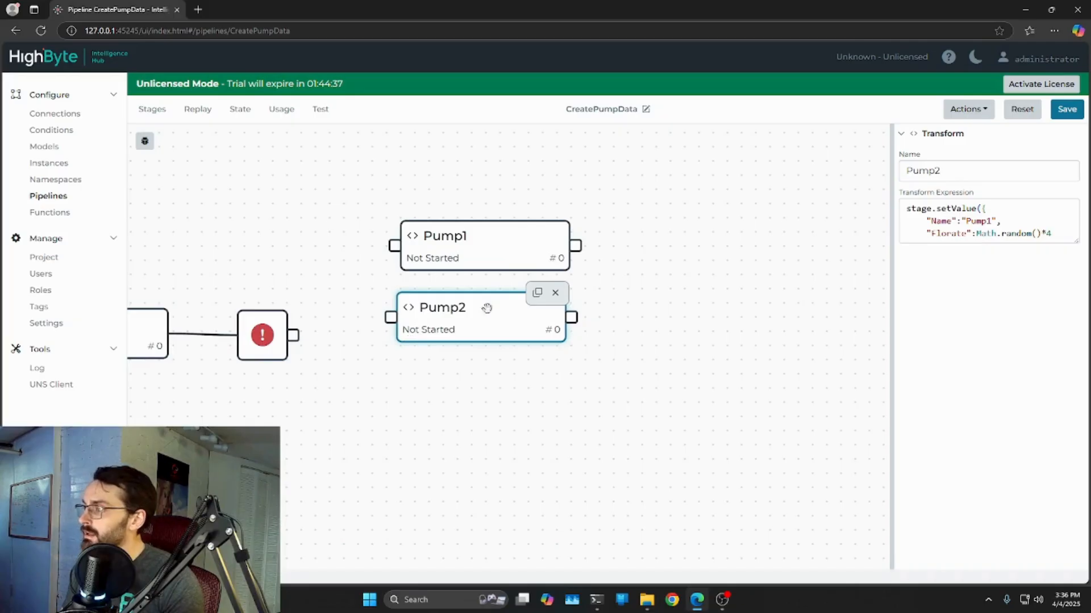
# - Duplicate the Pump2 stage, place the copy below it, and rename the copy Pump3
pyautogui.click(537, 293)
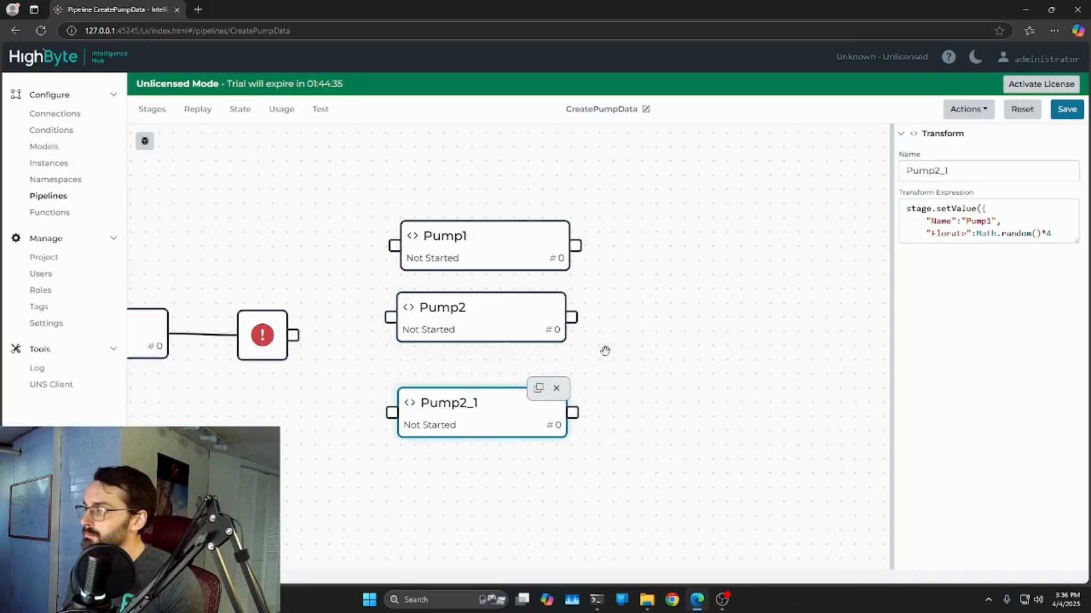
pyautogui.moveTo(954, 170); pyautogui.dragTo(939, 170)
pyautogui.write('3')
pyautogui.click(714, 323)
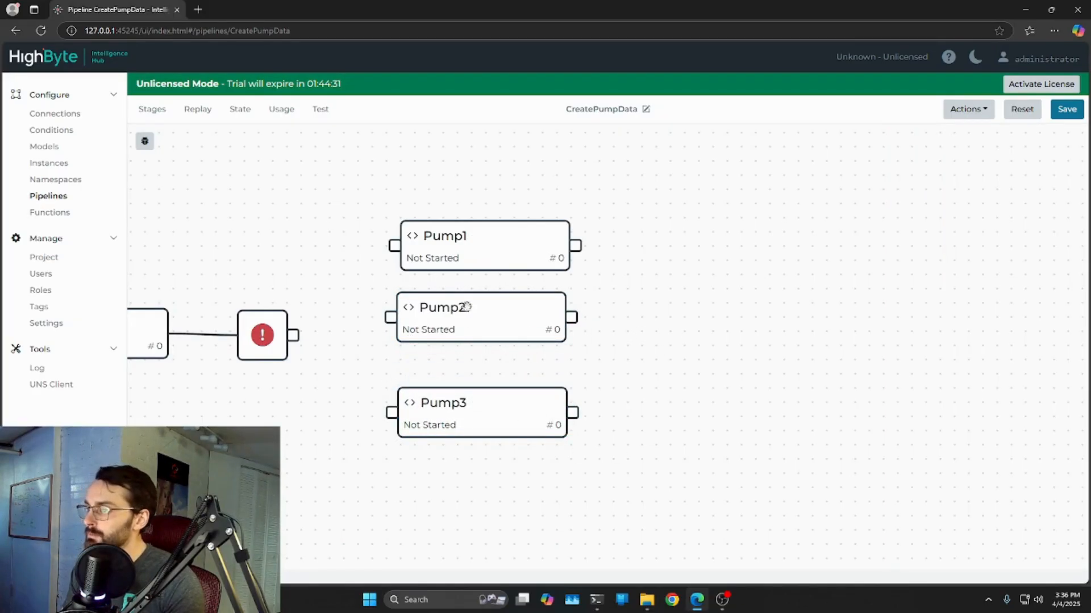
# - Space the Pump1, Pump2 and Pump3 stages evenly in a vertical column
pyautogui.moveTo(459, 312); pyautogui.dragTo(458, 328)
pyautogui.moveTo(457, 422); pyautogui.dragTo(459, 431)
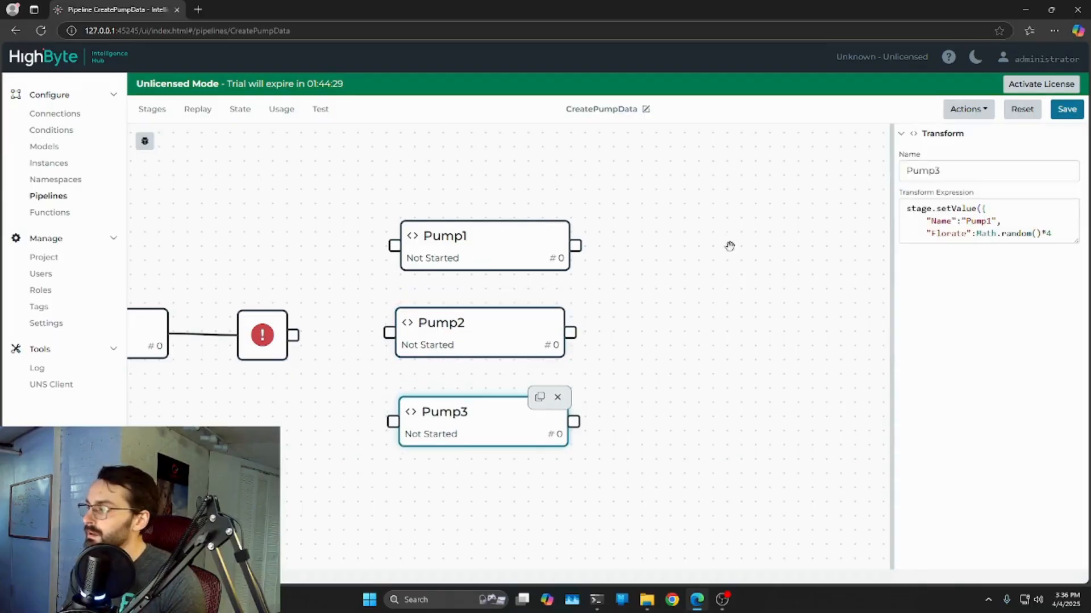
pyautogui.moveTo(469, 244); pyautogui.dragTo(468, 249)
# - Connect the output of the block after the trigger to Pump1, Pump2 and Pump3, and save the pipeline
pyautogui.moveTo(301, 337); pyautogui.dragTo(393, 421)
pyautogui.click(1075, 111)
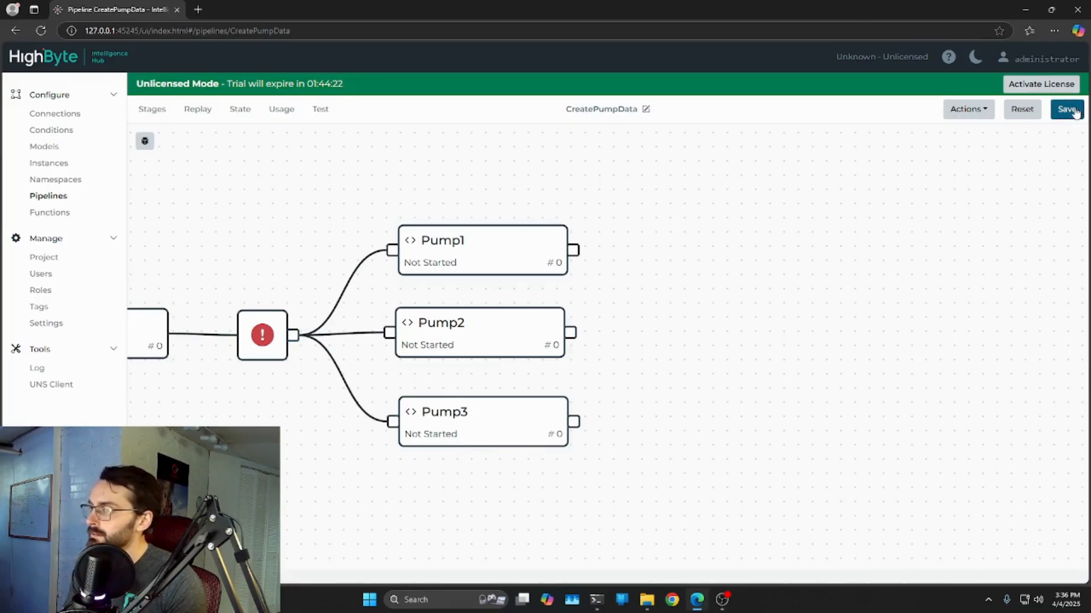
# - In Pump1's transform expression, set the flow rate random multiplier to 5 and correct the key spelling to Flowrate
pyautogui.click(487, 259)
pyautogui.moveTo(270, 415); pyautogui.dragTo(470, 399)
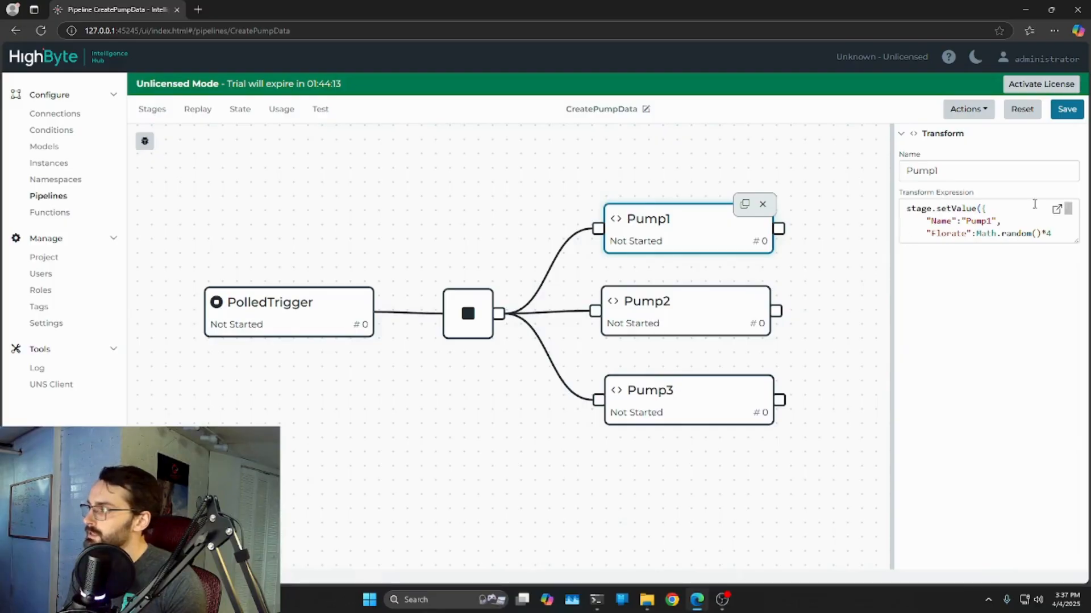
pyautogui.moveTo(1076, 239); pyautogui.dragTo(1076, 401)
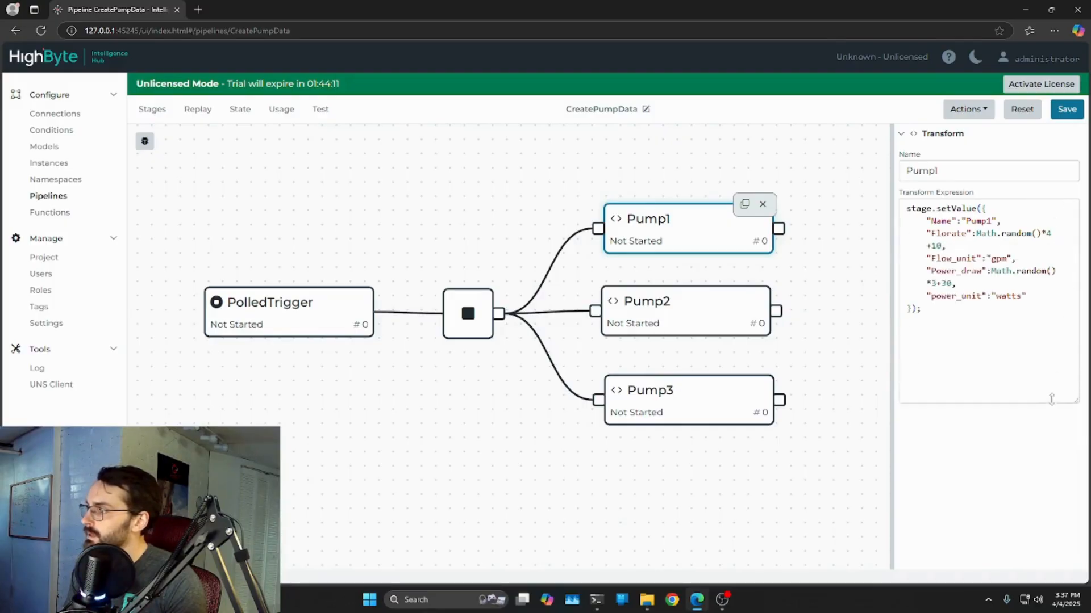
pyautogui.moveTo(892, 310); pyautogui.dragTo(740, 329)
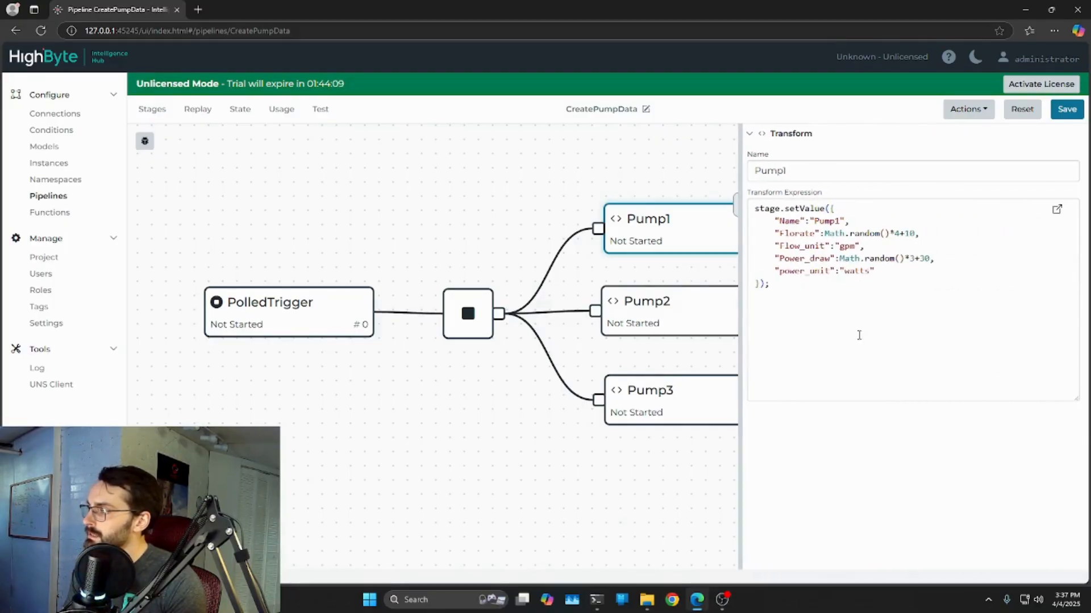
pyautogui.moveTo(531, 436); pyautogui.dragTo(383, 441)
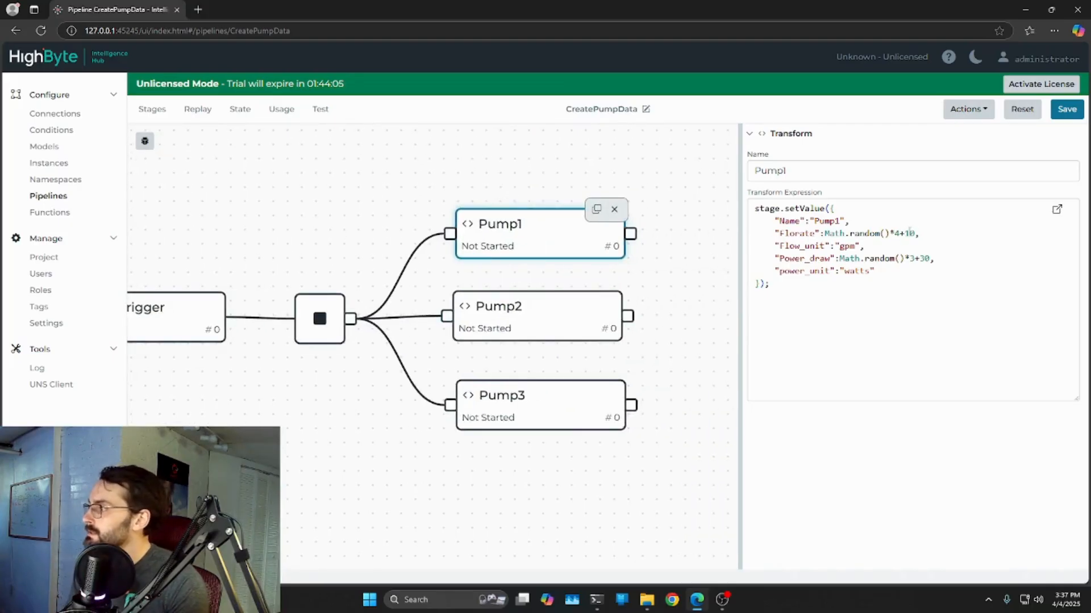
pyautogui.write('5')
pyautogui.click(794, 233)
pyautogui.write('w')
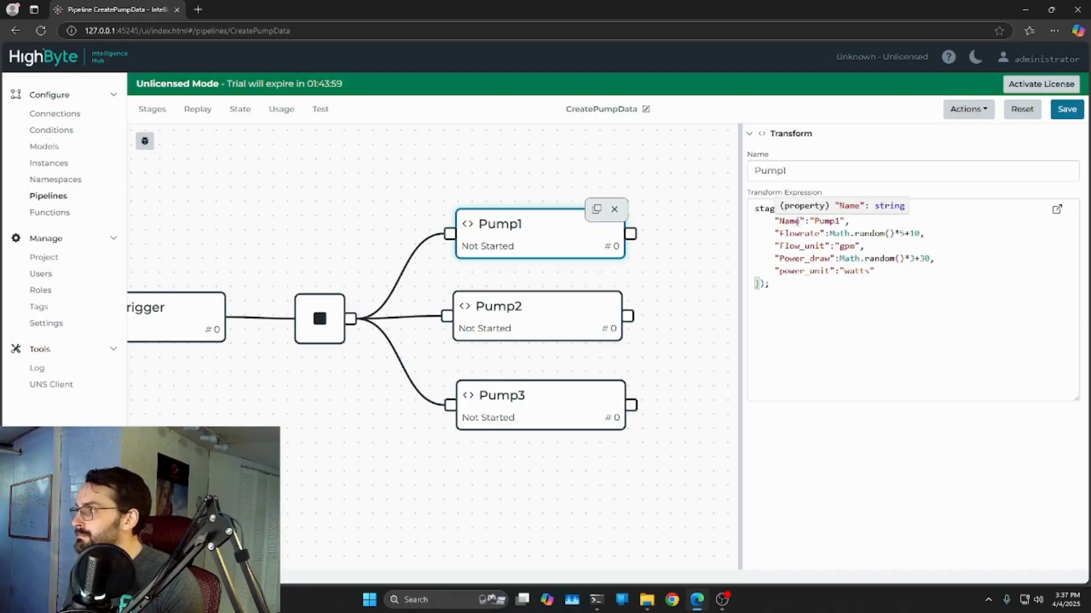
pyautogui.moveTo(814, 221); pyautogui.dragTo(838, 221)
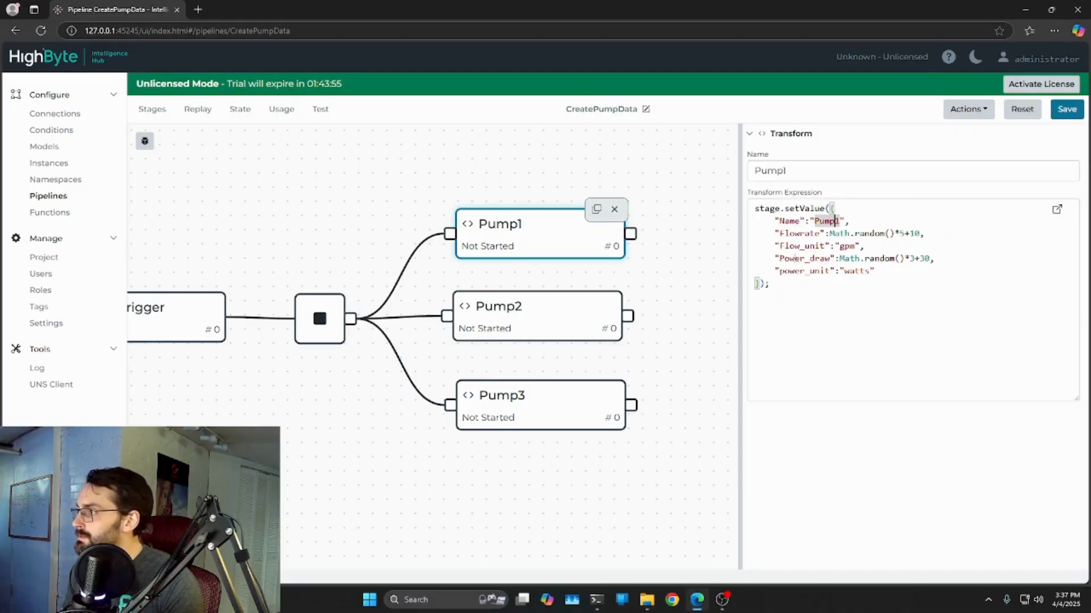
pyautogui.click(840, 246)
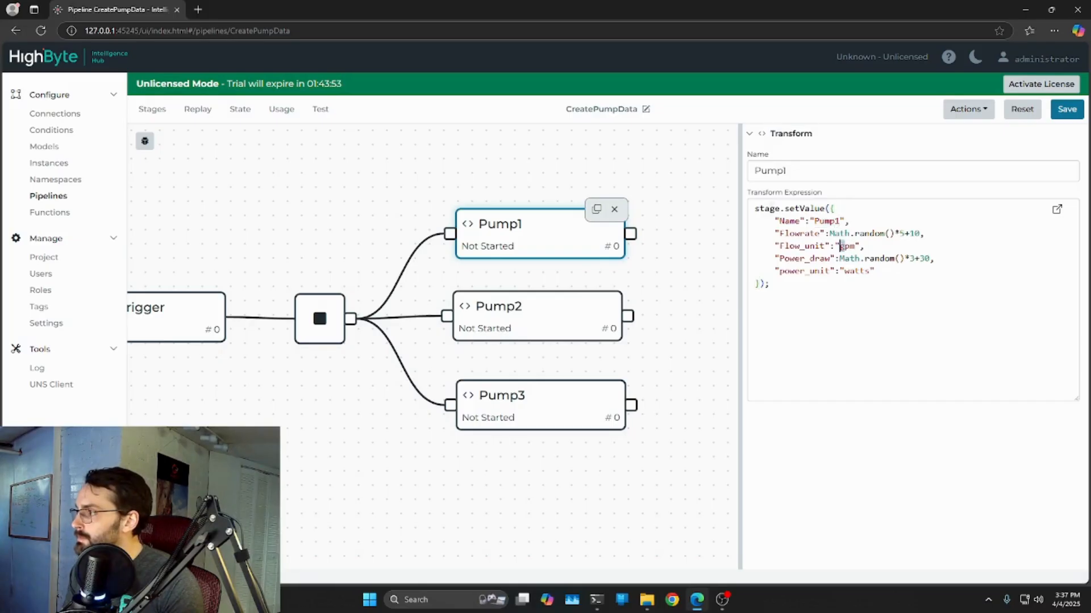
# - In Pump2's transform expression, set the Name value to Pump2 and the Power_draw offset to 40
pyautogui.click(540, 312)
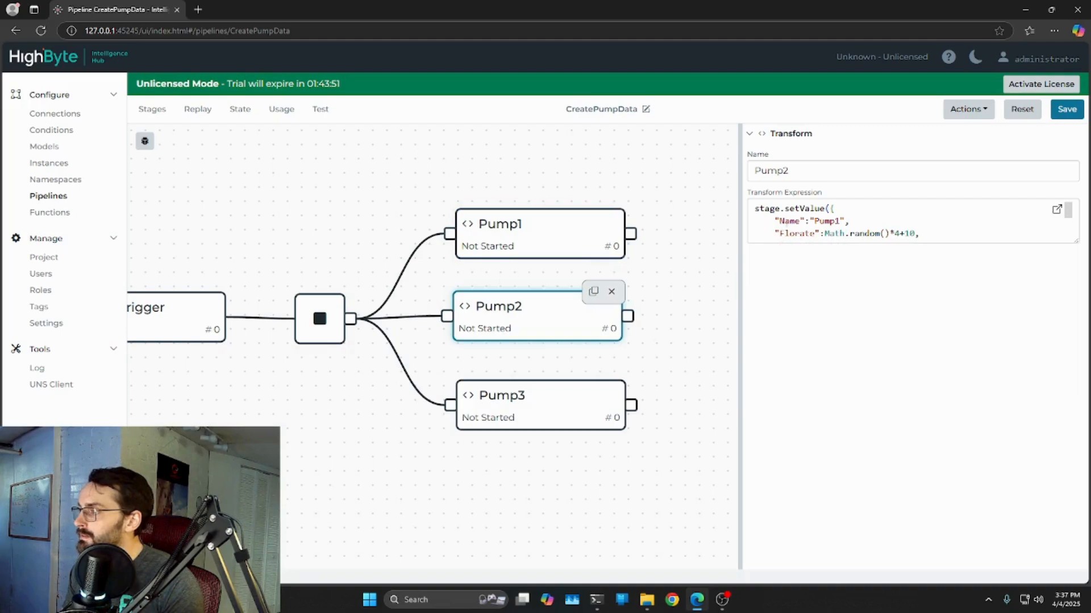
pyautogui.doubleClick(840, 222)
pyautogui.write('Pump2')
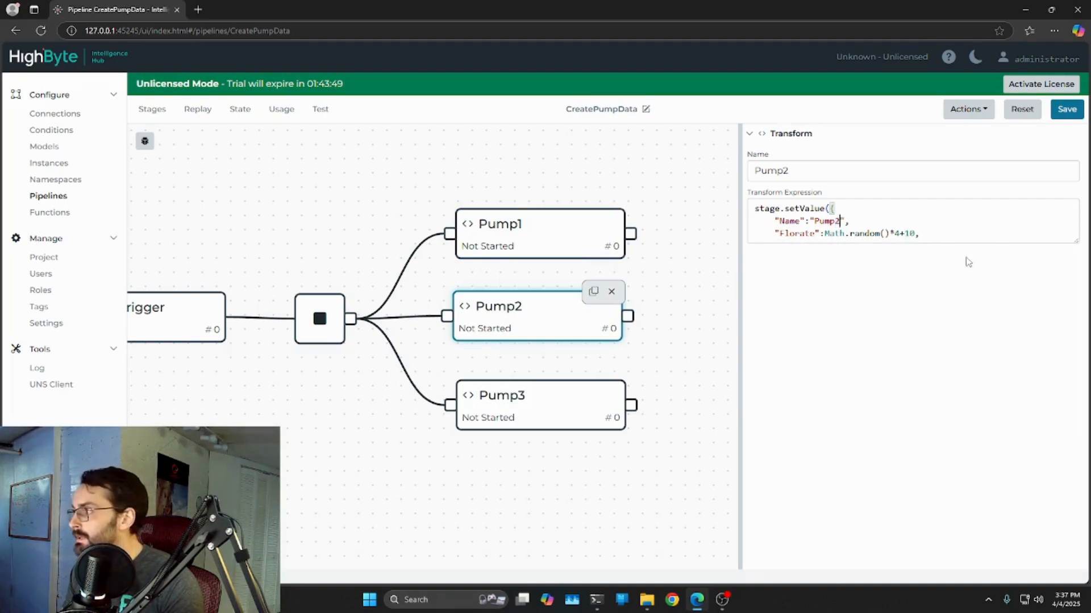
pyautogui.moveTo(1075, 242); pyautogui.dragTo(1068, 336)
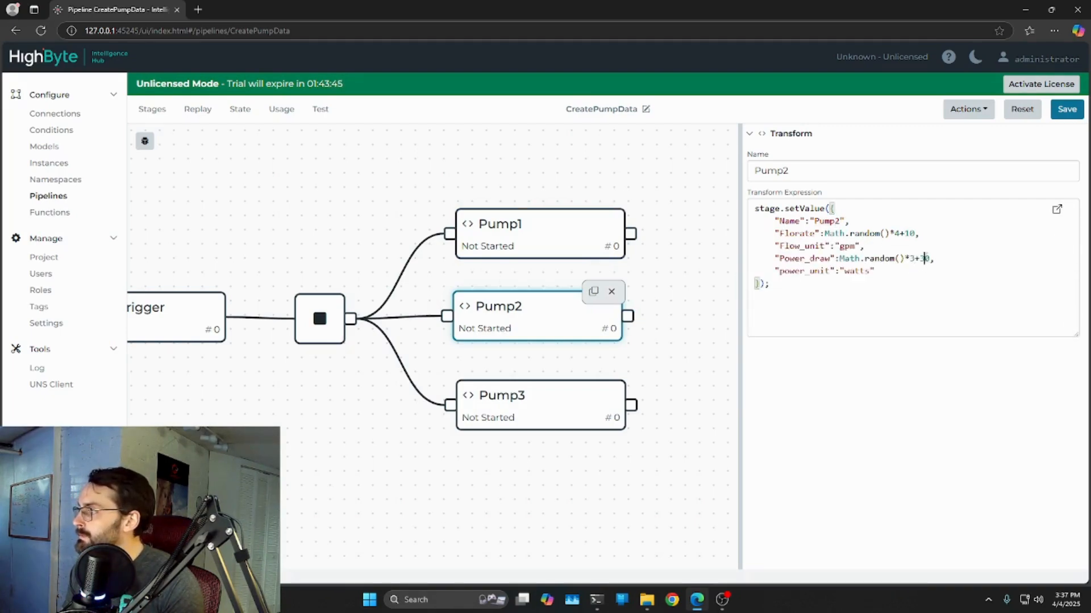
pyautogui.click(921, 258)
pyautogui.write('4')
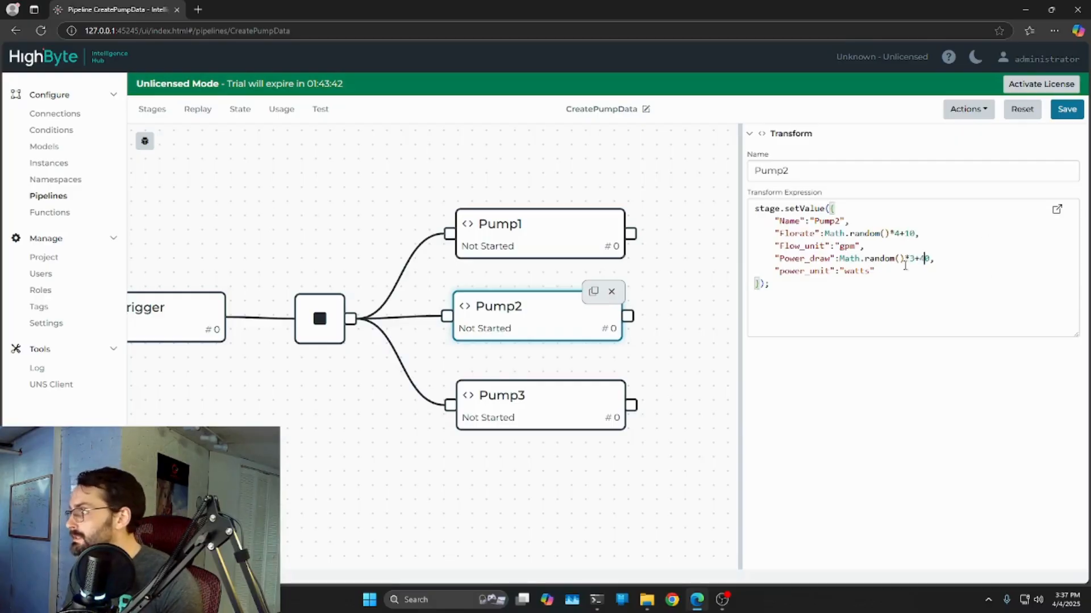
# - In Pump2's transform expression, change the power unit value to Watts and rename its key to Pwr_unit
pyautogui.doubleClick(847, 271)
pyautogui.write('Watts')
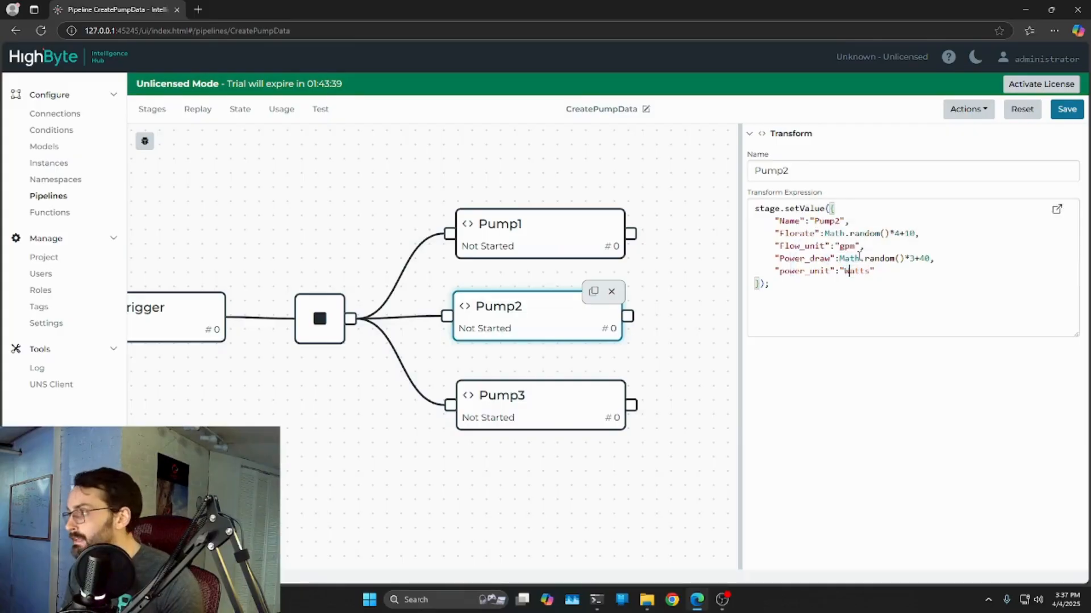
pyautogui.moveTo(780, 271); pyautogui.dragTo(786, 271)
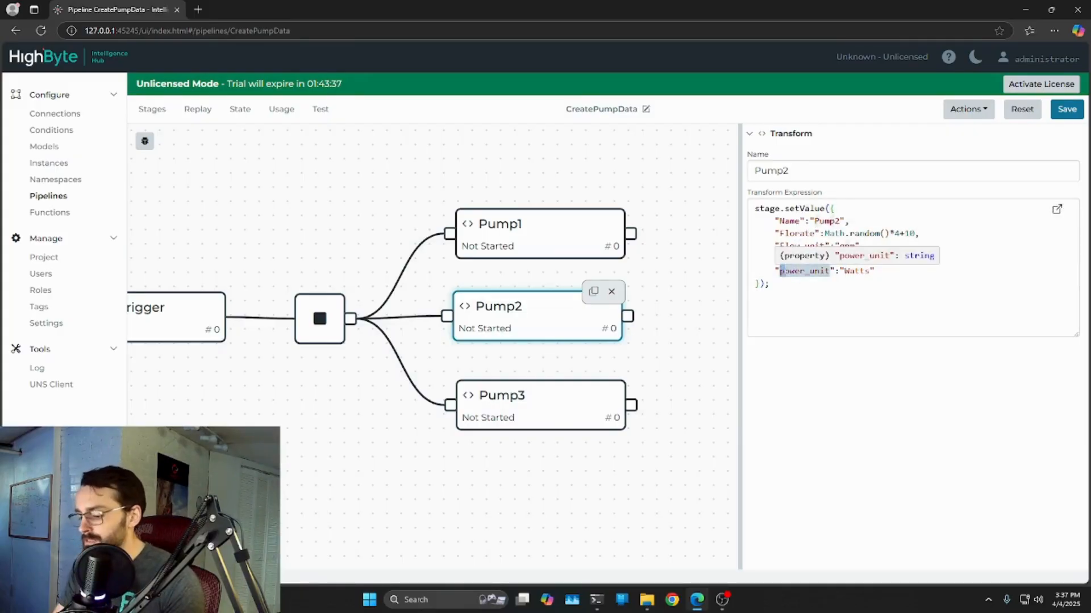
pyautogui.write('P')
pyautogui.press('BackSpace')
pyautogui.press('BackSpace')
pyautogui.press('BackSpace')
pyautogui.press('BackSpace')
pyautogui.press('BackSpace')
pyautogui.write('Power')
pyautogui.click(839, 291)
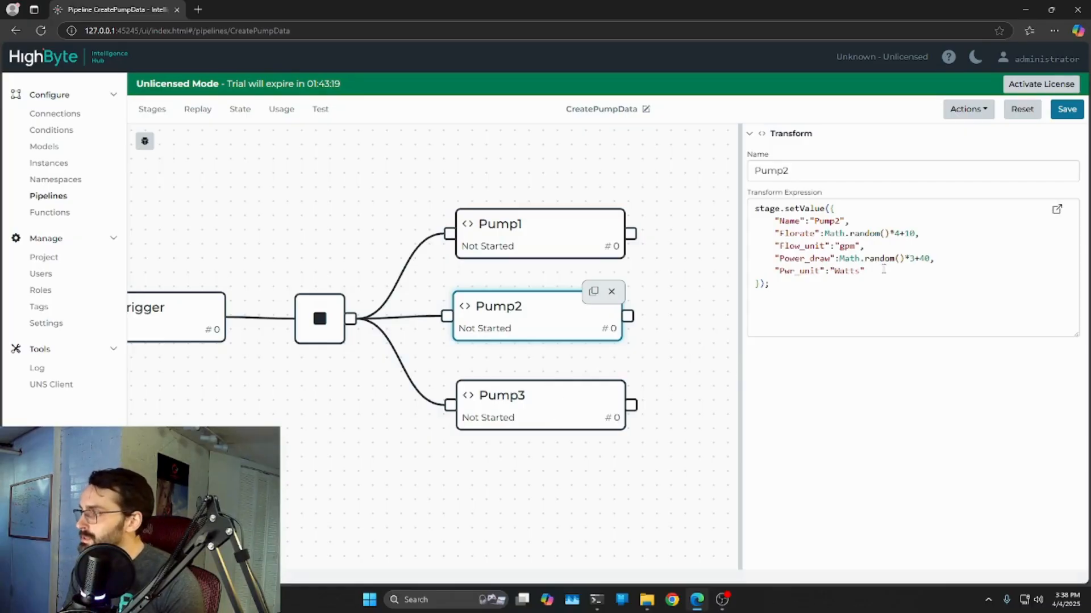
# - Set the Name value in Pump3's transform expression to Pump3
pyautogui.click(556, 410)
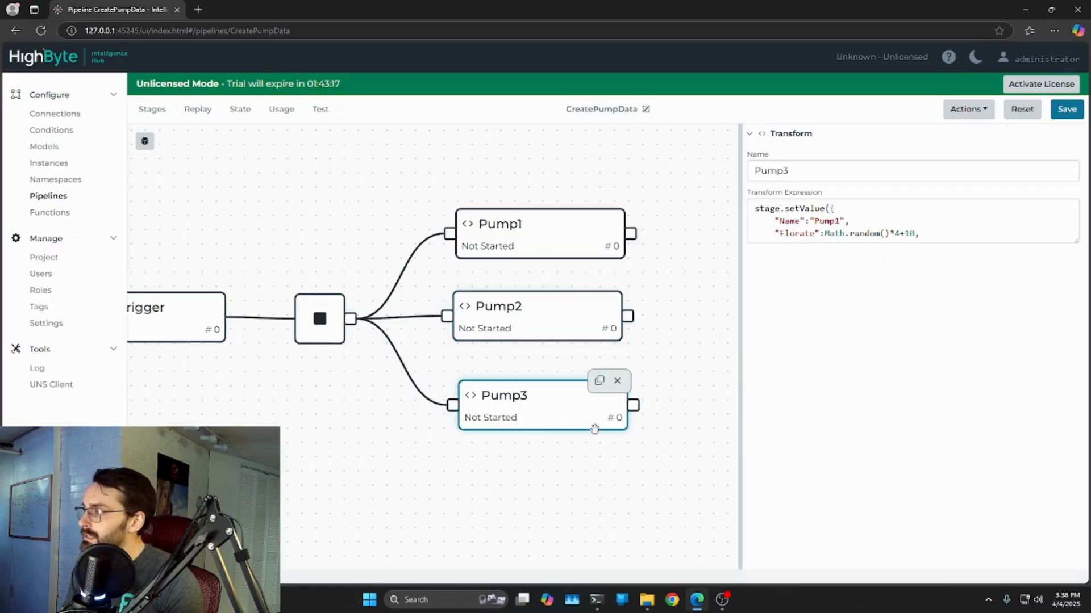
pyautogui.moveTo(1073, 237); pyautogui.dragTo(1075, 363)
pyautogui.doubleClick(831, 221)
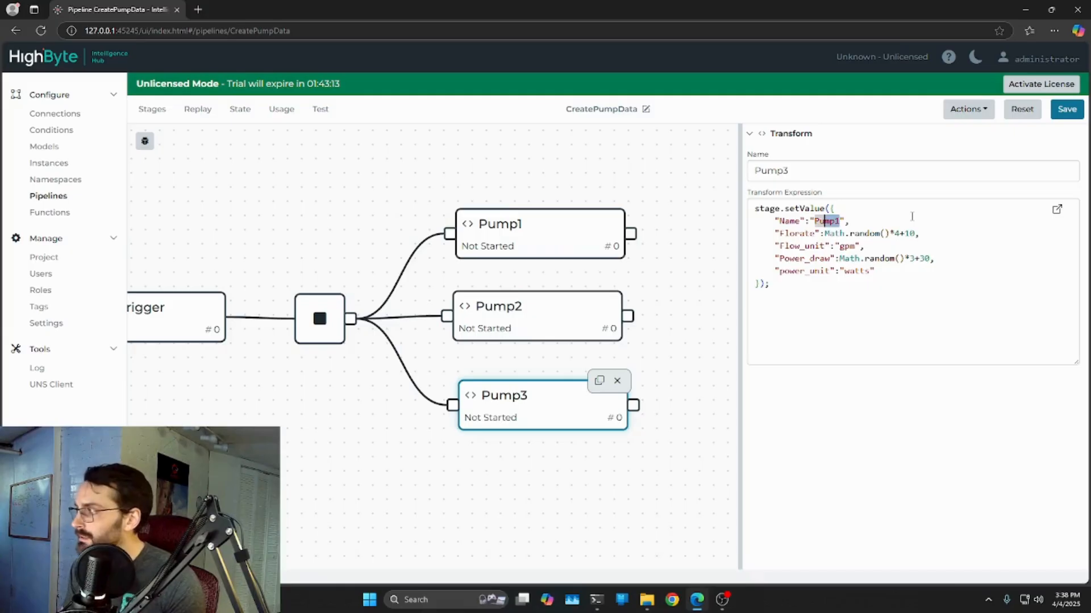
pyautogui.press('Right')
pyautogui.press('Right')
pyautogui.press('Left')
pyautogui.press('BackSpace')
pyautogui.write('3')
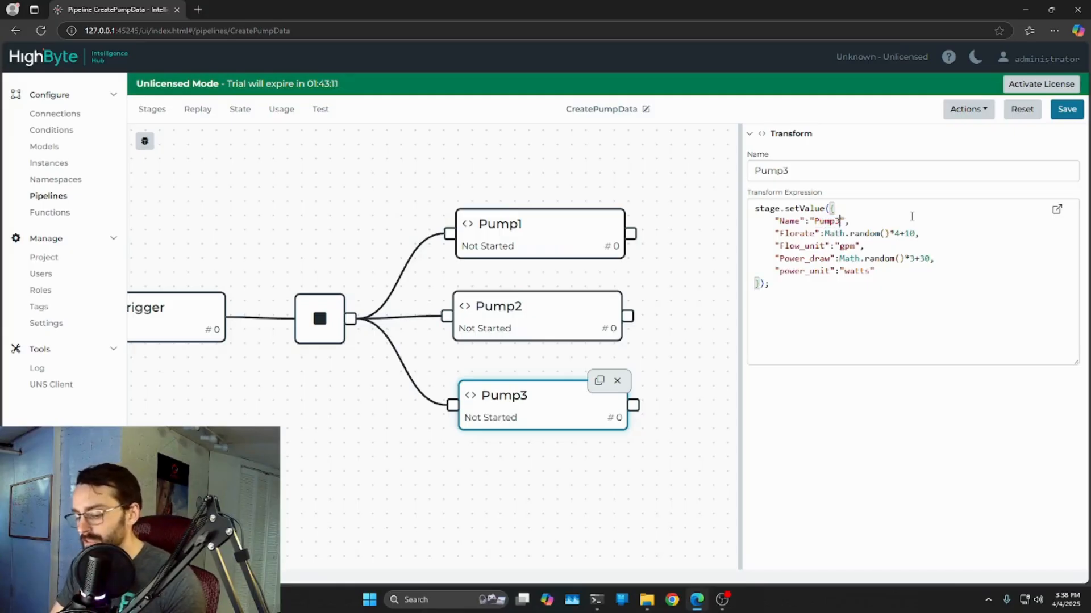
# - In Pump3's transform expression, change the Name key to Namee and set the Power_draw random multiplier to 2
pyautogui.press('Left')
pyautogui.press('Left')
pyautogui.press('Left')
pyautogui.press('Left')
pyautogui.press('Left')
pyautogui.press('Left')
pyautogui.press('Left')
pyautogui.press('Left')
pyautogui.write('e')
pyautogui.click(875, 274)
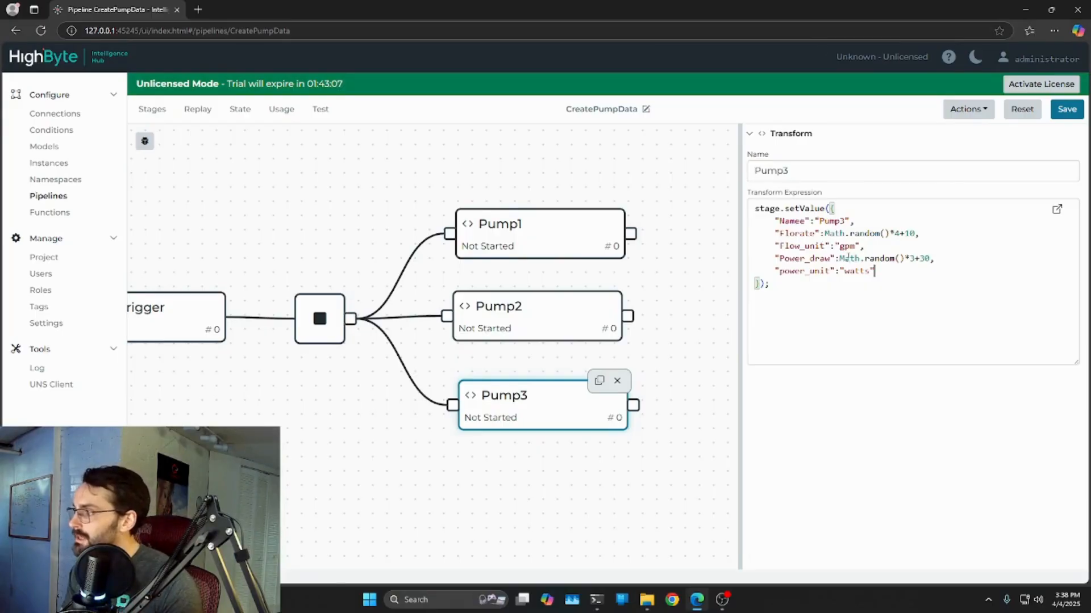
pyautogui.click(910, 258)
pyautogui.write('2')
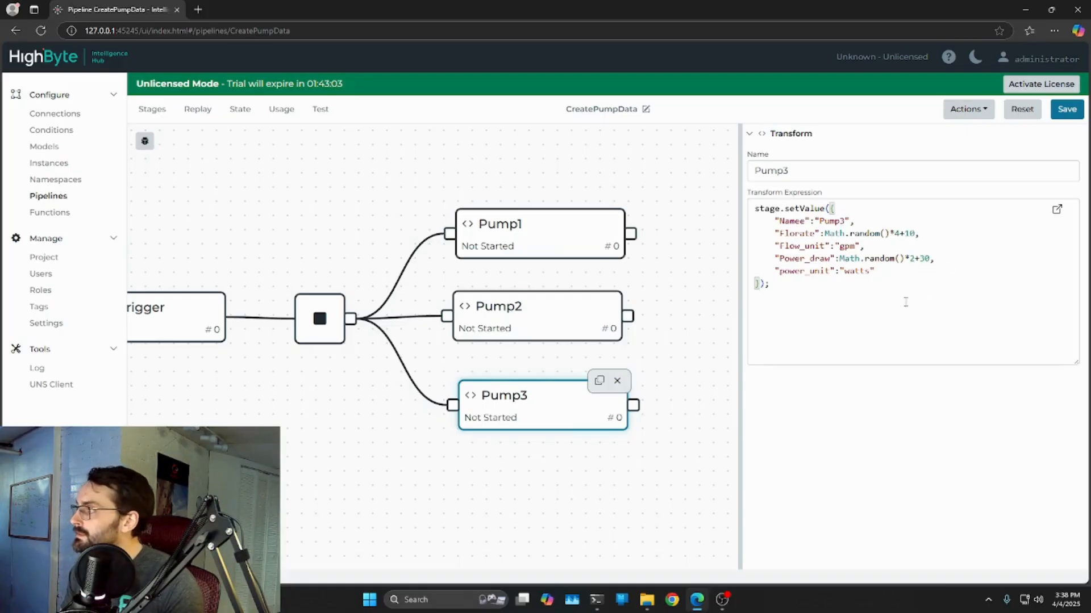
pyautogui.click(801, 322)
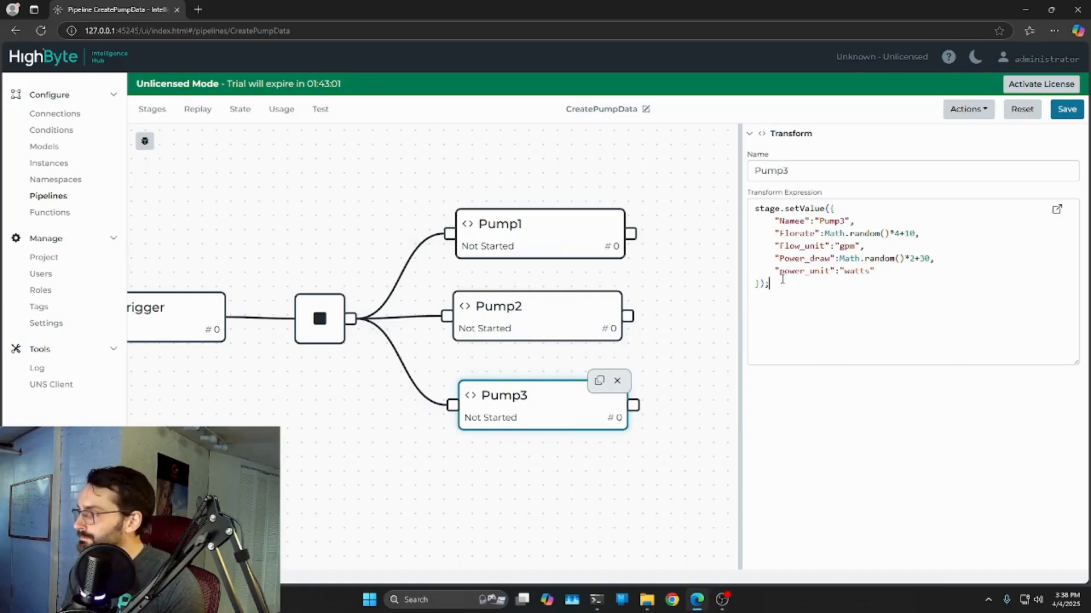
# - Set Pump3's power_unit value to Watts and save the pipeline
pyautogui.moveTo(780, 272); pyautogui.dragTo(854, 273)
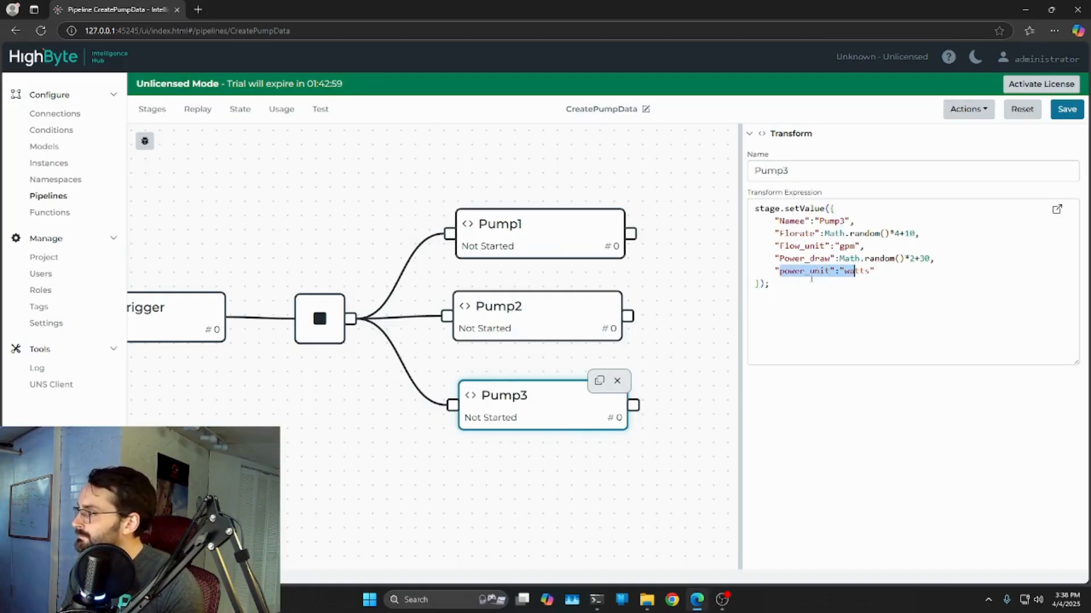
pyautogui.doubleClick(850, 271)
pyautogui.write('Watts')
pyautogui.click(920, 287)
pyautogui.click(1067, 110)
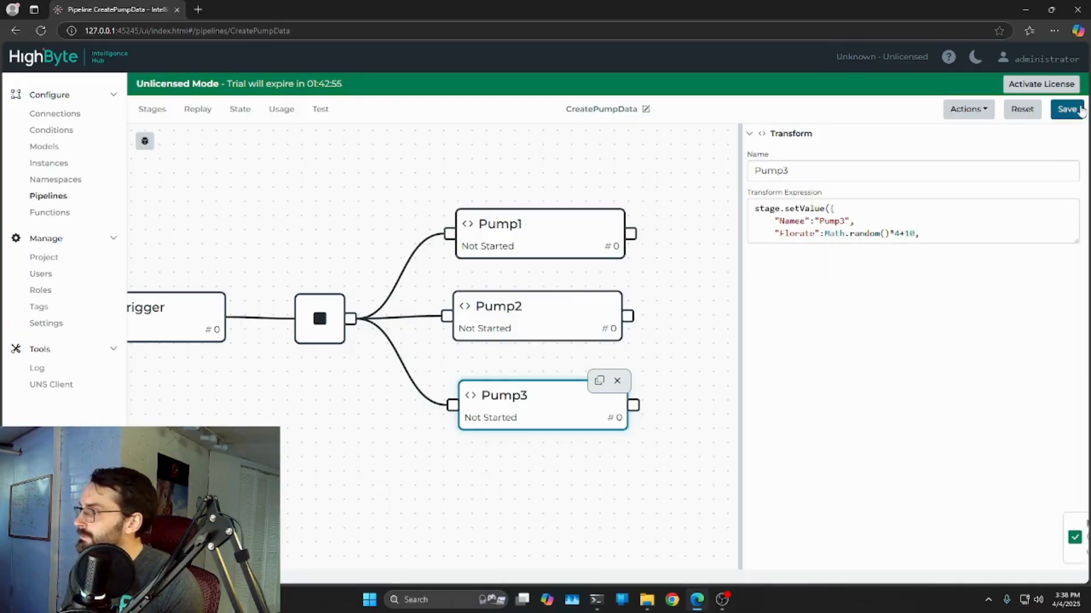
# - Nudge the Pump3 stage into line with Pump1 and Pump2, and narrow the stage settings pane to enlarge the canvas
pyautogui.moveTo(662, 302); pyautogui.dragTo(614, 353)
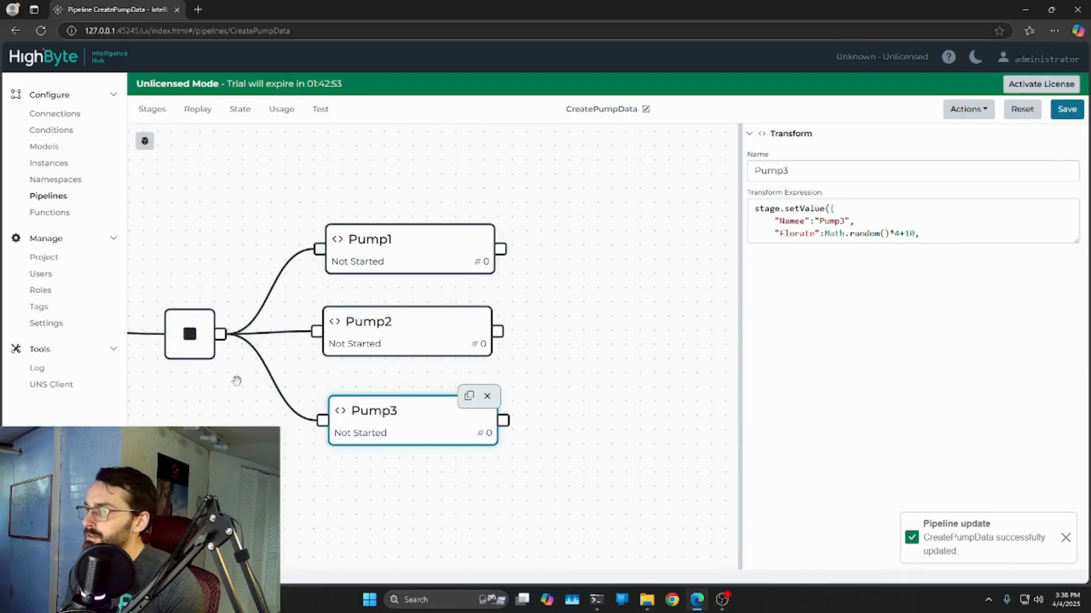
pyautogui.moveTo(243, 380); pyautogui.dragTo(357, 421)
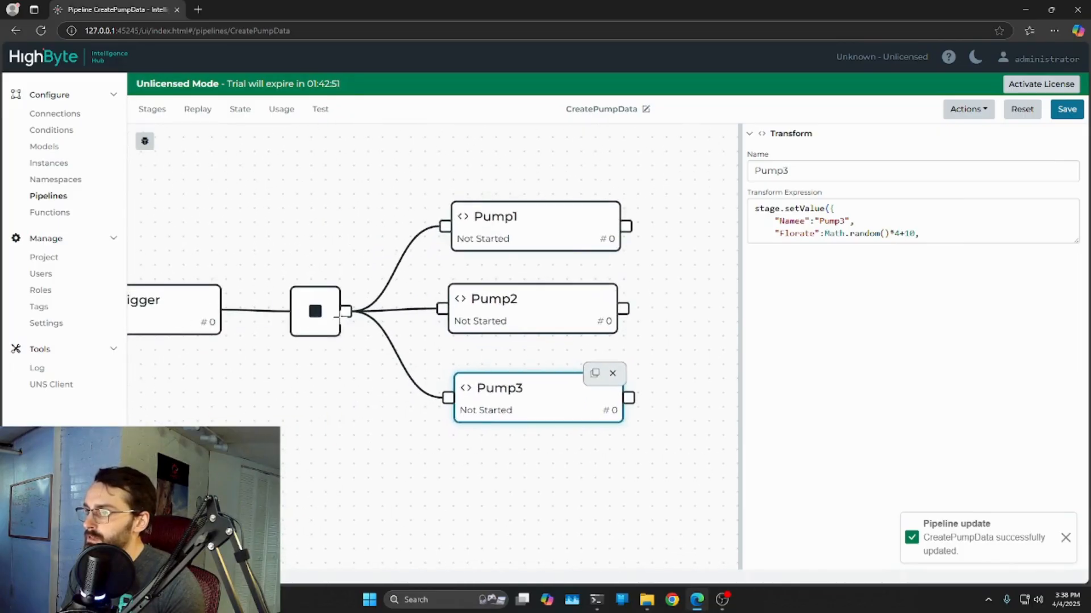
pyautogui.moveTo(485, 404); pyautogui.dragTo(480, 404)
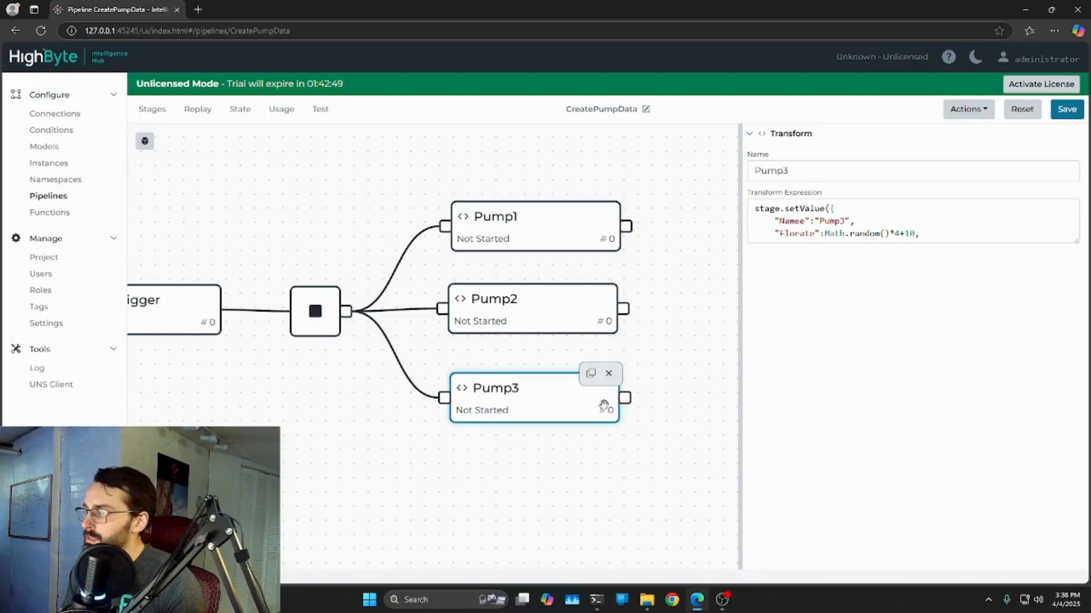
pyautogui.moveTo(740, 336); pyautogui.dragTo(914, 325)
pyautogui.moveTo(799, 286); pyautogui.dragTo(747, 325)
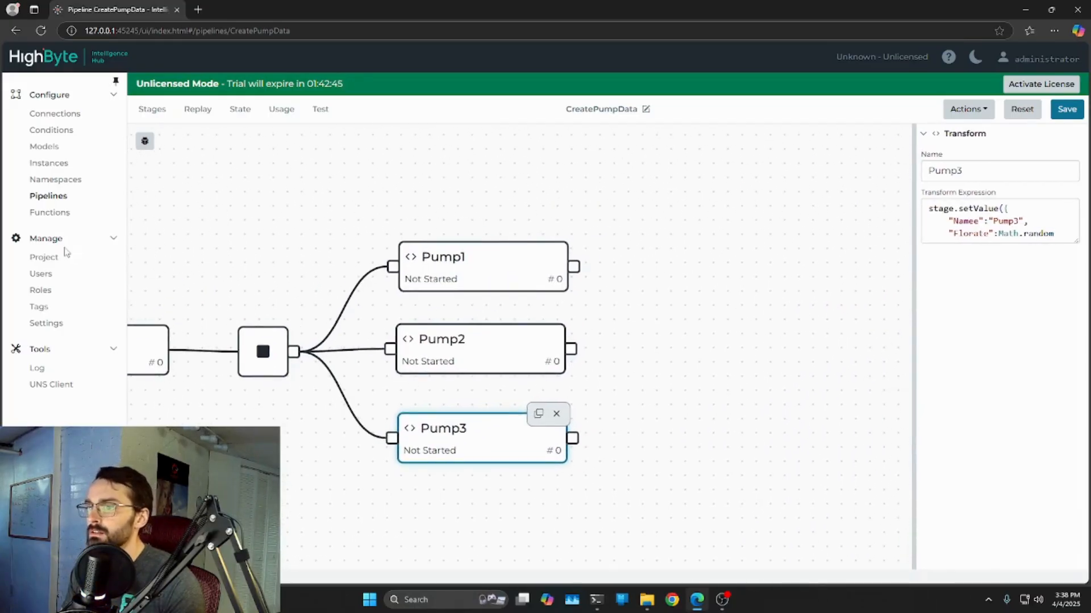
# - Add three I/O Write stages to the canvas beside the pump stages
pyautogui.click(152, 110)
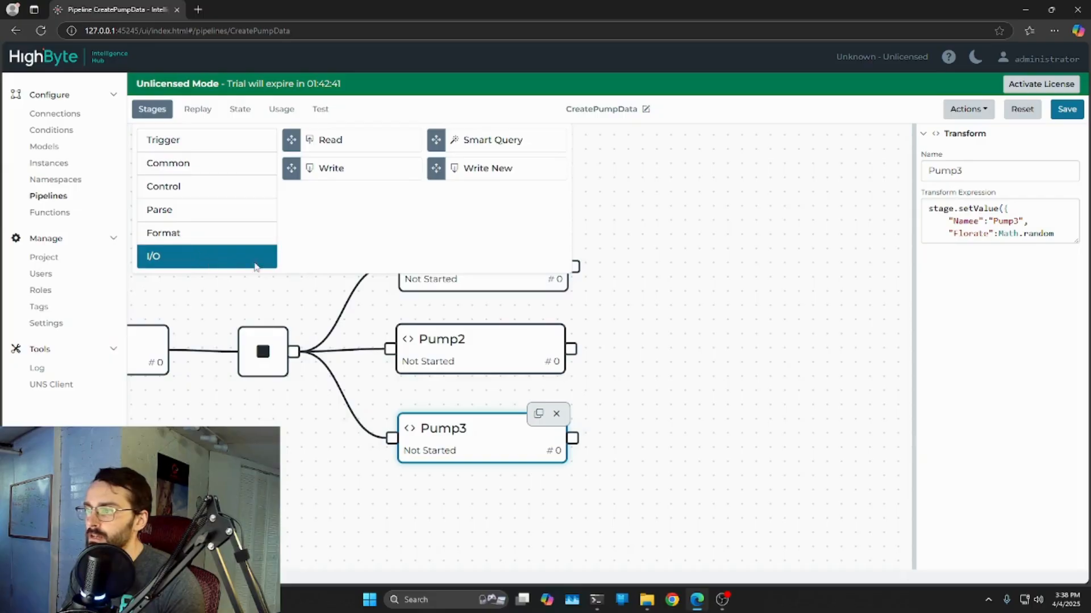
pyautogui.moveTo(344, 172); pyautogui.dragTo(764, 379)
pyautogui.moveTo(321, 170); pyautogui.dragTo(739, 463)
pyautogui.click(704, 385)
pyautogui.moveTo(705, 387); pyautogui.dragTo(571, 441)
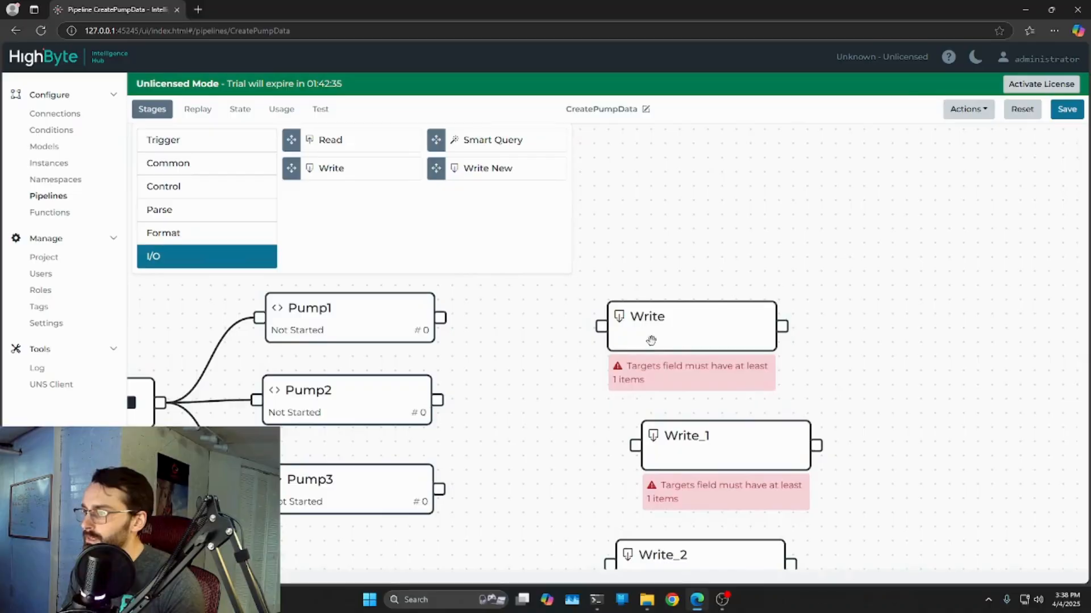
# - Arrange the three Write stages in an evenly spaced vertical column beside Pump1, Pump2 and Pump3
pyautogui.moveTo(651, 340); pyautogui.dragTo(581, 329)
pyautogui.moveTo(682, 448); pyautogui.dragTo(573, 415)
pyautogui.moveTo(644, 554); pyautogui.dragTo(565, 499)
pyautogui.moveTo(517, 525); pyautogui.dragTo(442, 486)
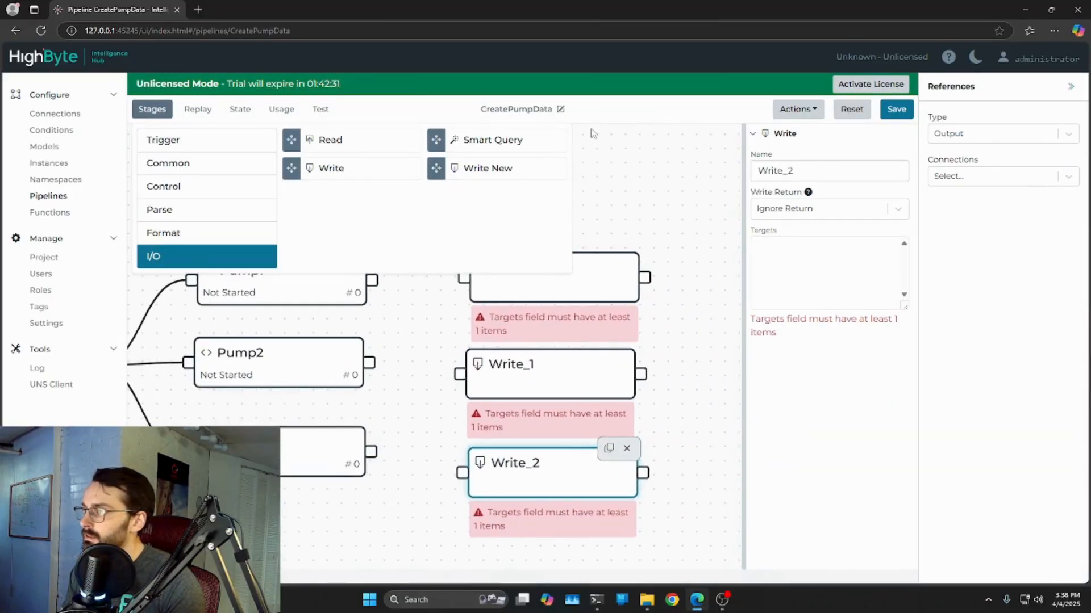
pyautogui.click(383, 322)
pyautogui.scroll(5, 385, 322)
pyautogui.scroll(-3, 397, 313)
pyautogui.scroll(-2, 399, 313)
# - Try to rename the top Write stage as Write_1
pyautogui.click(522, 271)
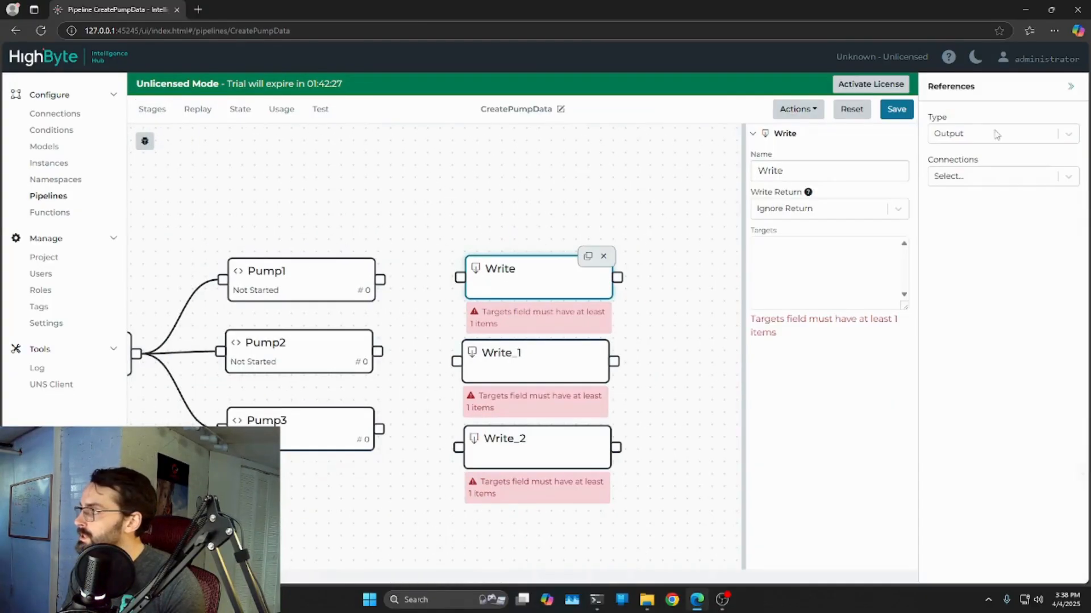
pyautogui.click(831, 174)
pyautogui.write('_1')
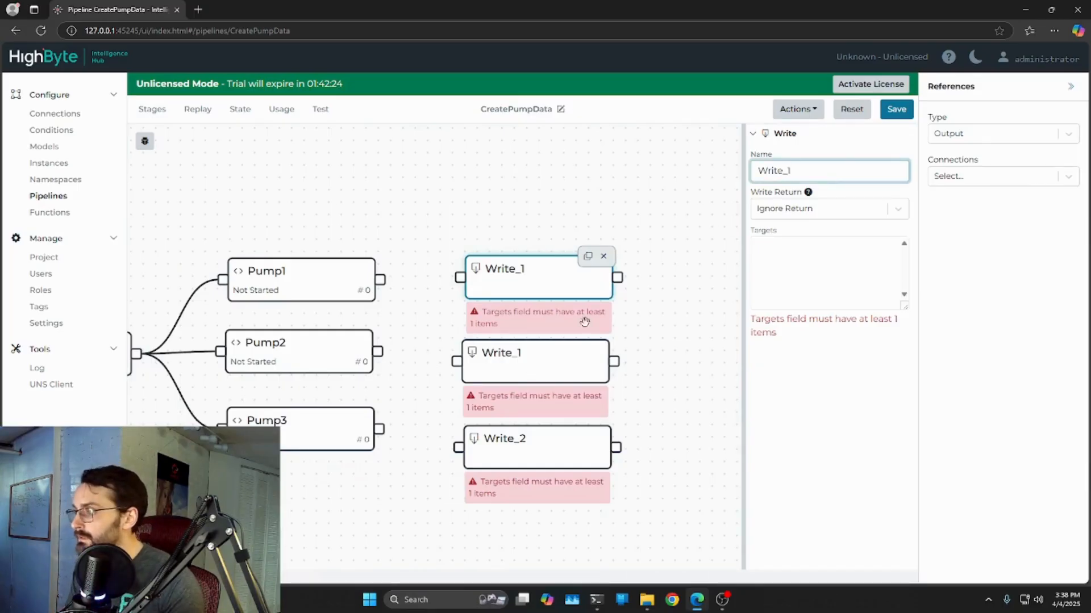
pyautogui.press('BackSpace')
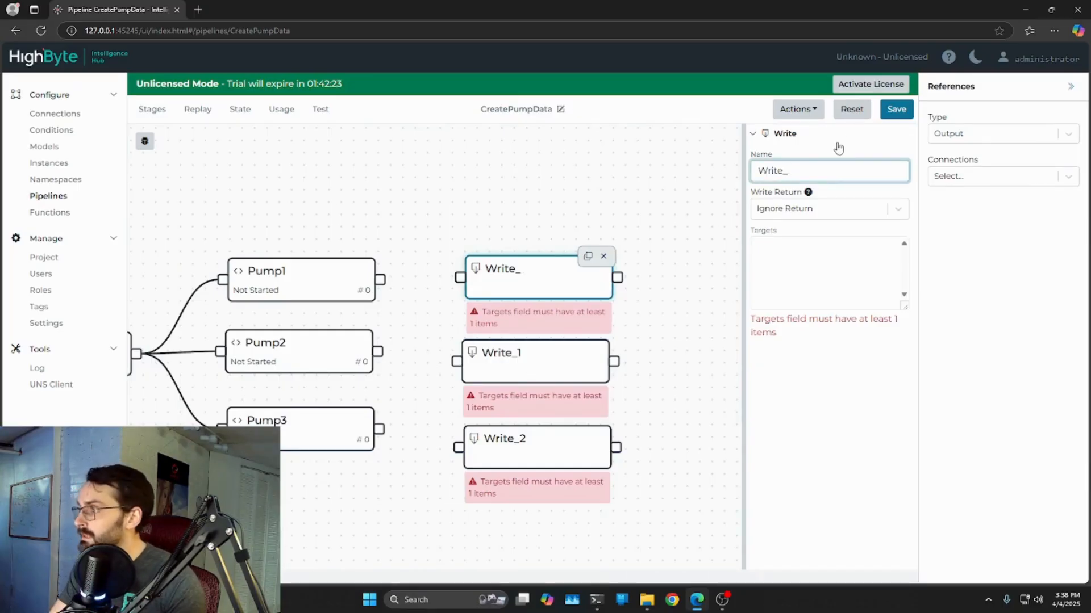
# - Rename the bottom Write stage as Write_3 and the middle one as Write_2
pyautogui.click(555, 457)
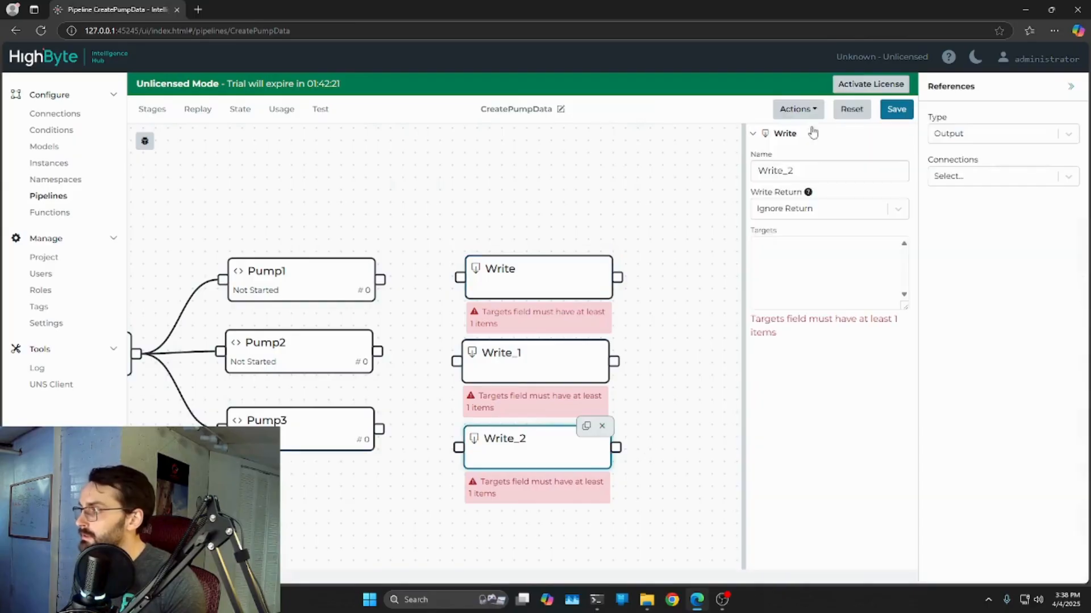
pyautogui.moveTo(797, 170); pyautogui.dragTo(787, 171)
pyautogui.write('3')
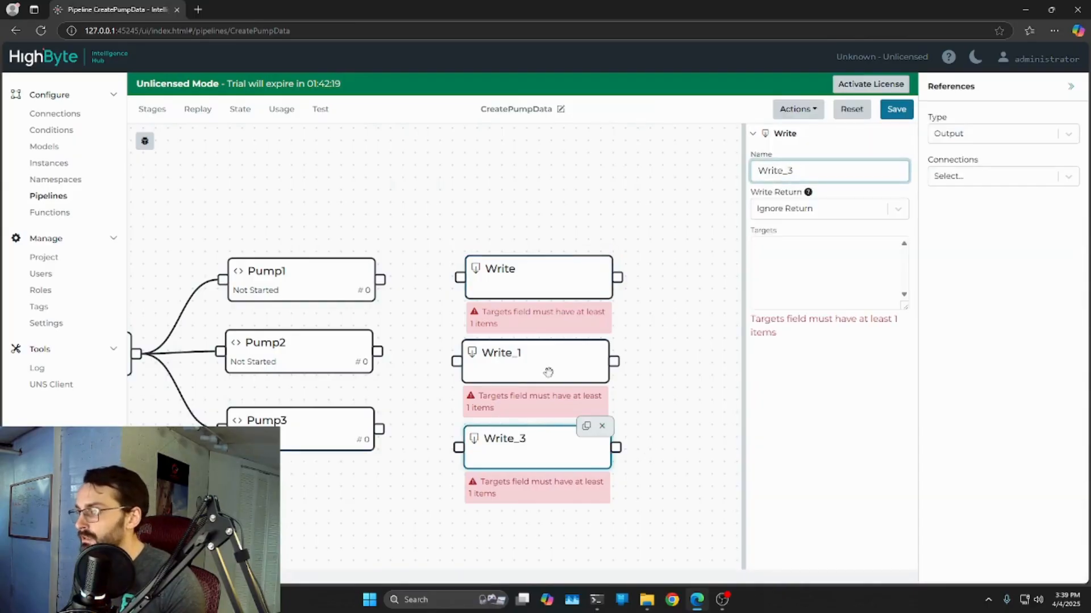
pyautogui.click(548, 372)
pyautogui.click(795, 170)
pyautogui.press('BackSpace')
pyautogui.write('2')
# - Rename the topmost Write stage as Write_1
pyautogui.click(525, 273)
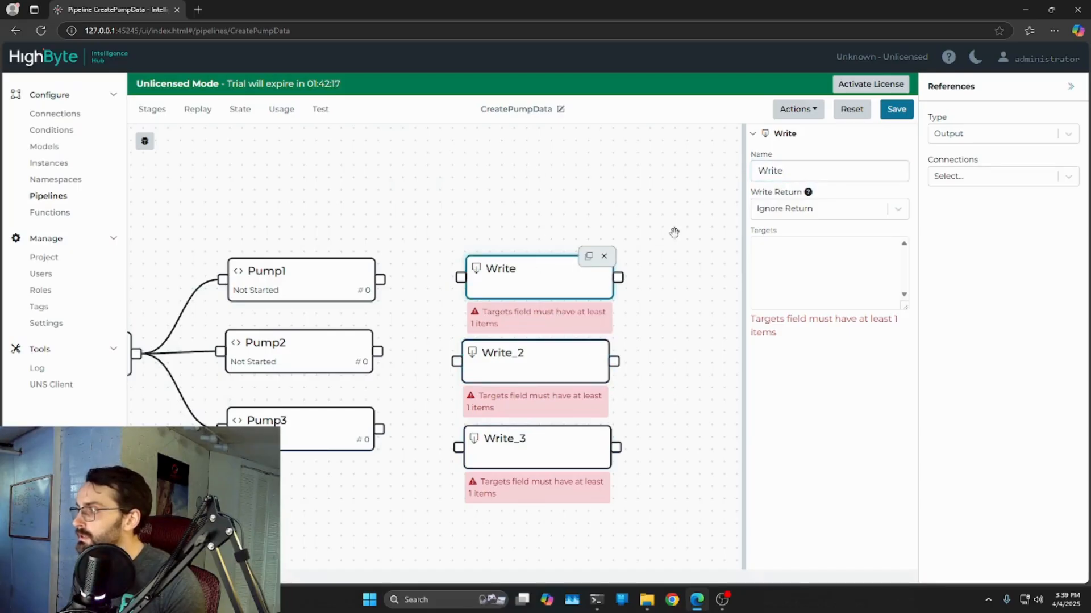
pyautogui.click(799, 166)
pyautogui.write('_1')
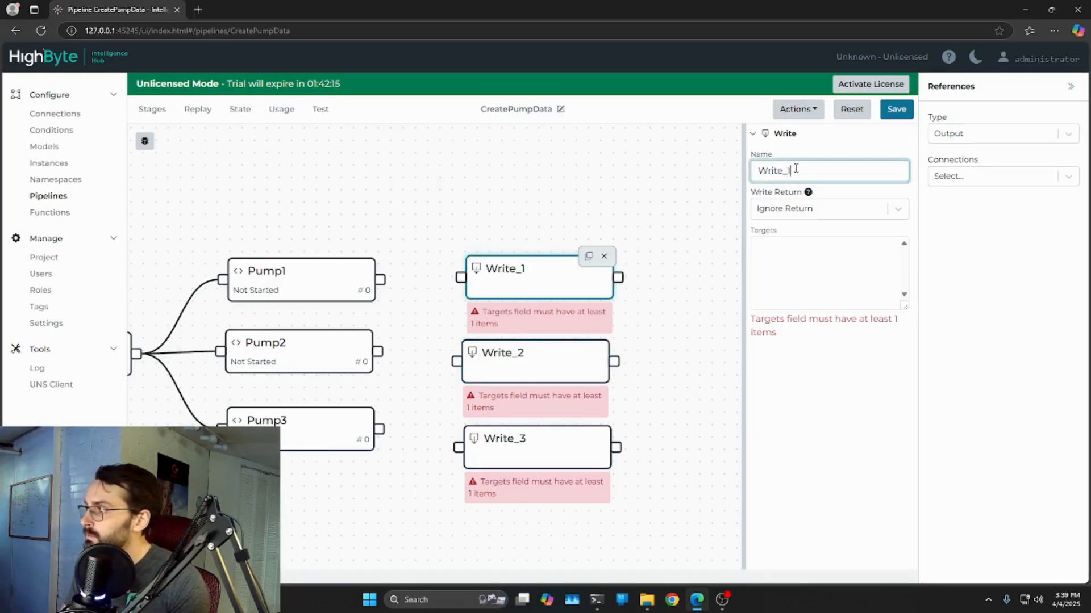
pyautogui.click(692, 251)
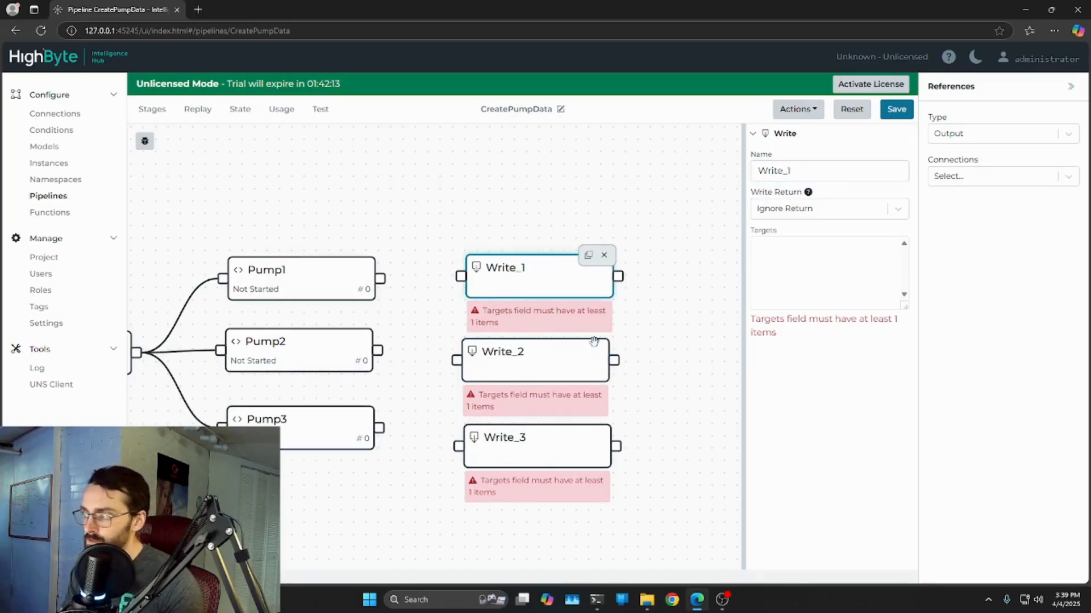
# - Align Write_1, Write_2 and Write_3 in one straight, evenly spaced vertical column
pyautogui.moveTo(493, 287); pyautogui.dragTo(488, 288)
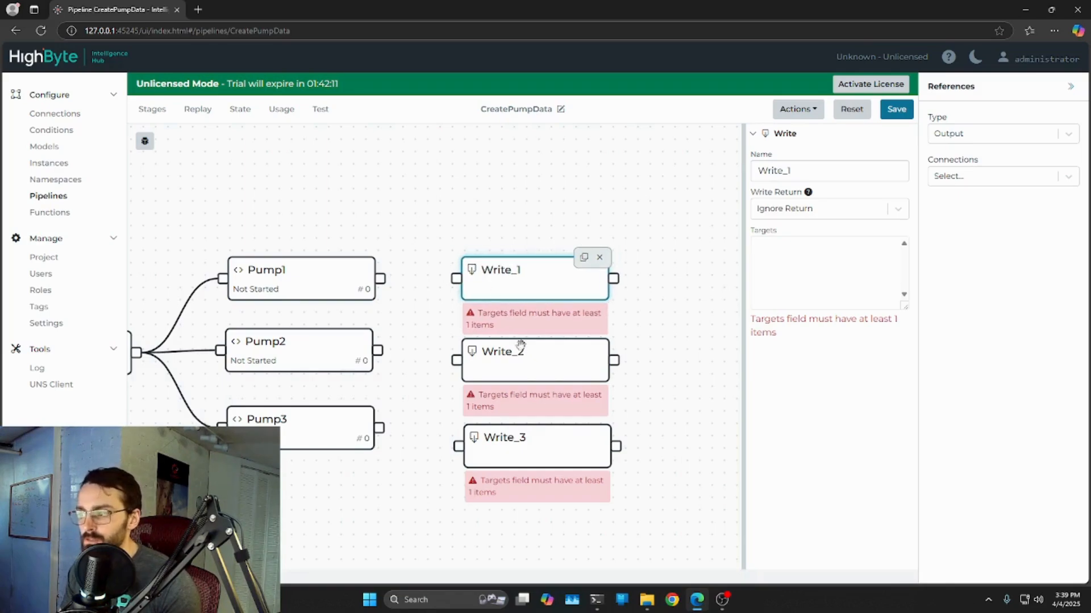
pyautogui.click(483, 364)
pyautogui.click(516, 444)
pyautogui.moveTo(515, 443); pyautogui.dragTo(513, 437)
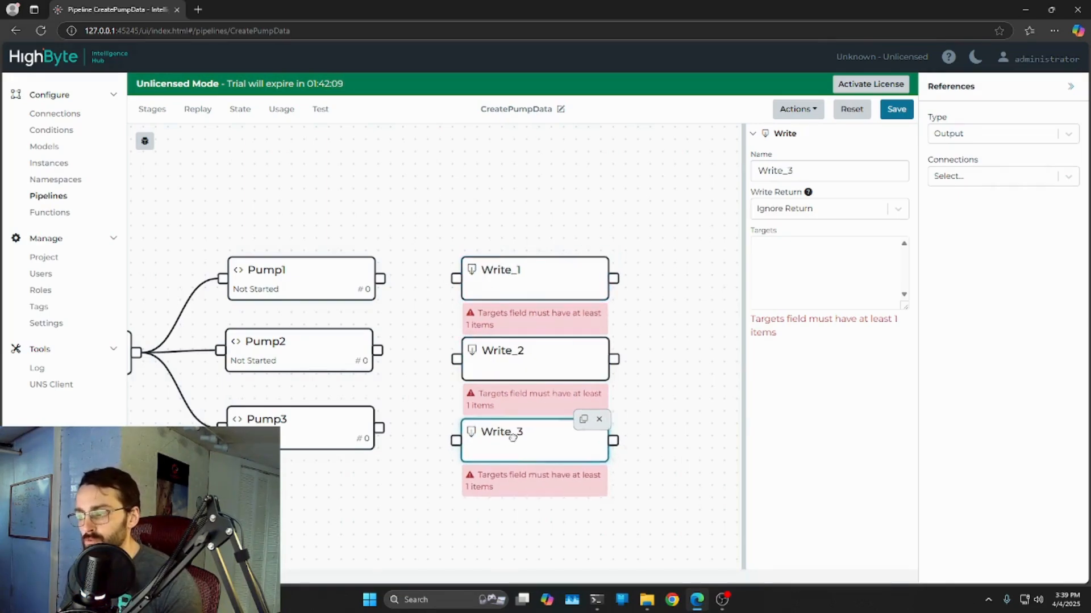
# - Set the InternalMQTT output Pump1 as the target of the Write_1 stage
pyautogui.click(564, 281)
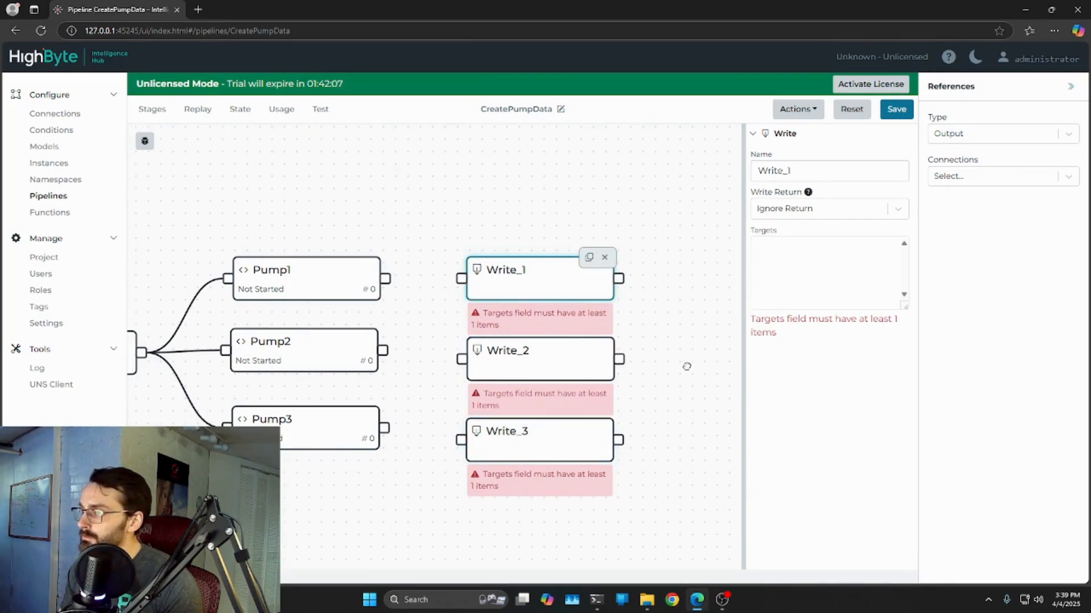
pyautogui.moveTo(686, 366); pyautogui.dragTo(635, 380)
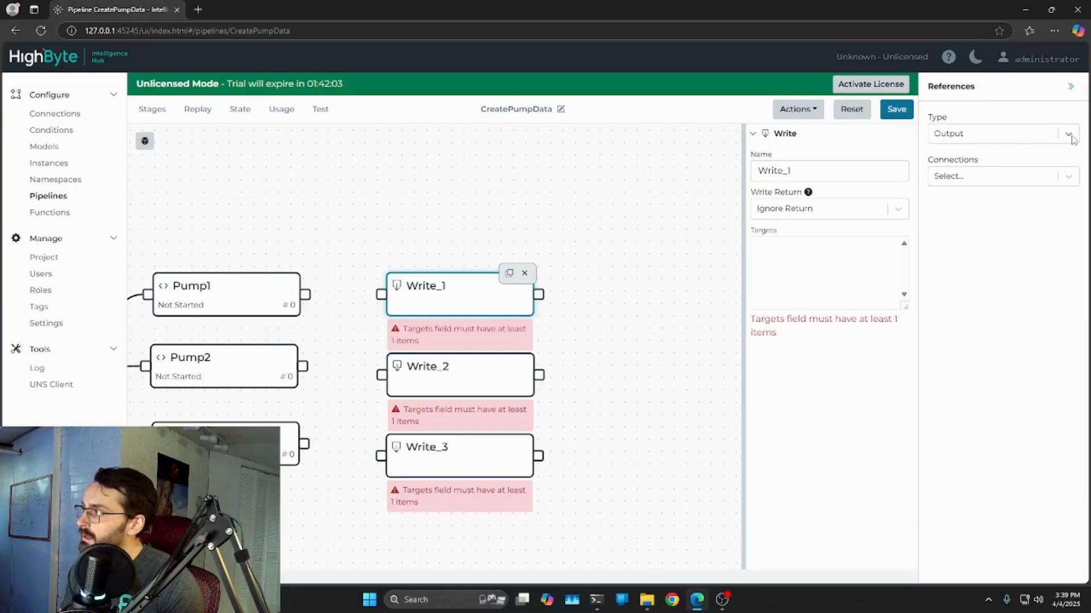
pyautogui.click(1069, 177)
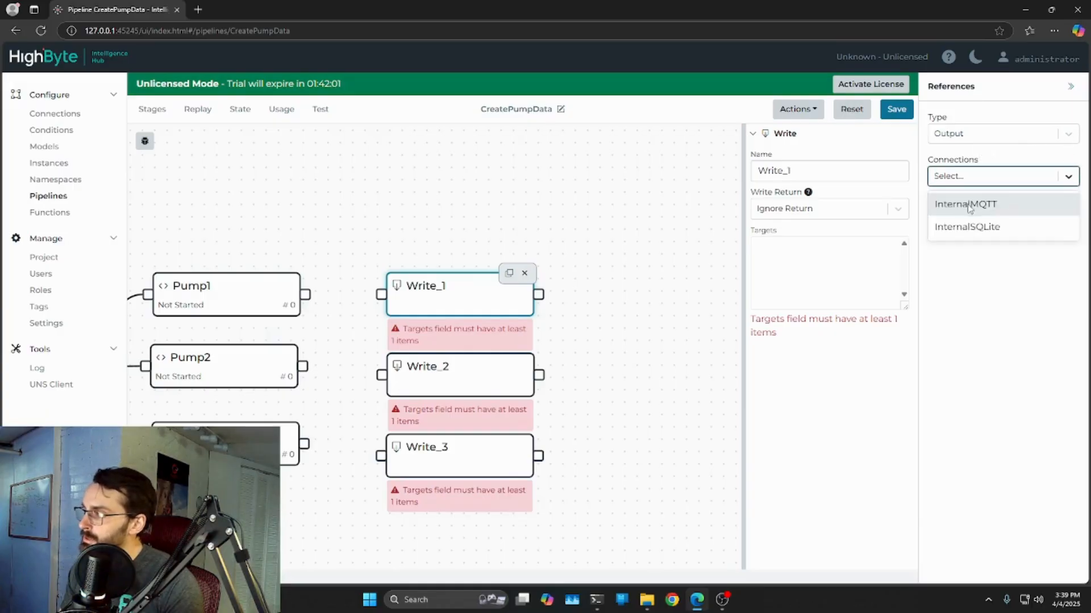
pyautogui.click(997, 208)
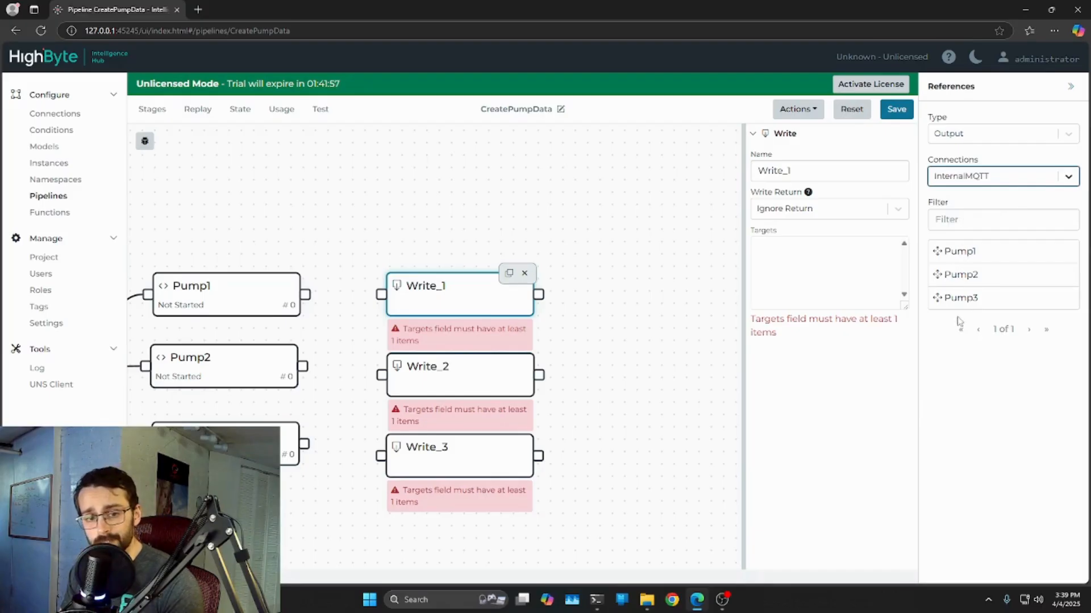
pyautogui.moveTo(973, 250); pyautogui.dragTo(832, 279)
# - Assign the InternalMQTT outputs Pump2 and Pump3 as targets of Write_2 and Write_3 respectively, and save the pipeline
pyautogui.click(492, 386)
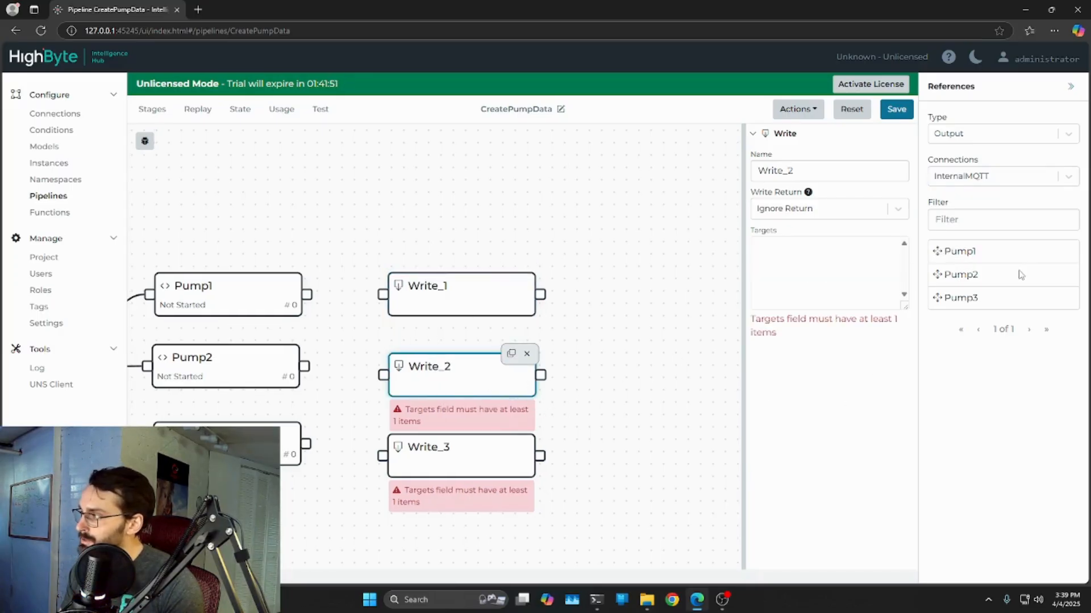
pyautogui.moveTo(964, 275); pyautogui.dragTo(823, 279)
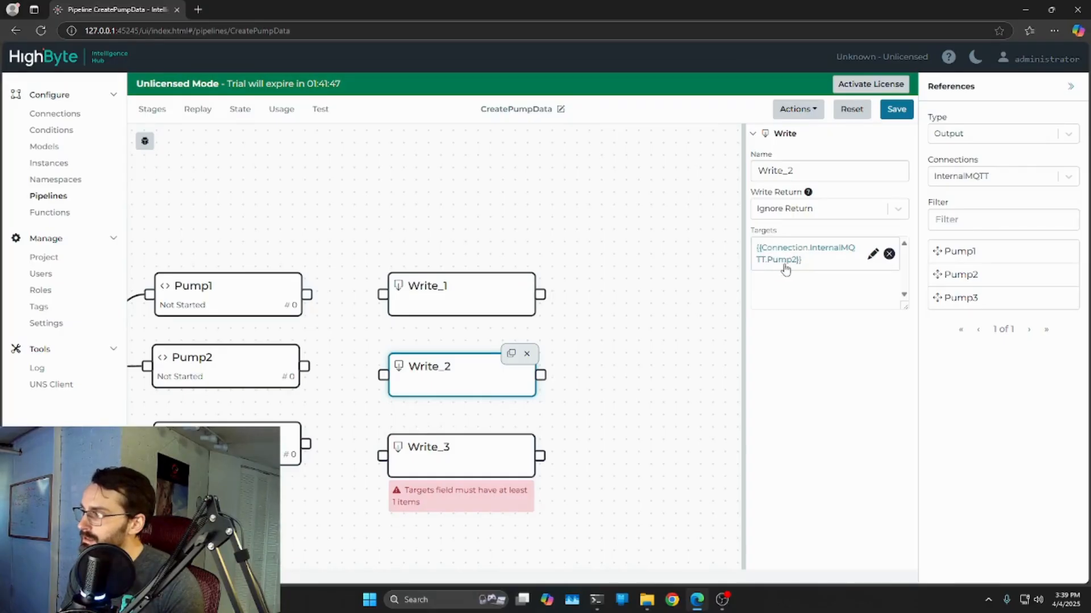
pyautogui.click(435, 473)
pyautogui.moveTo(967, 304); pyautogui.dragTo(851, 294)
pyautogui.click(896, 109)
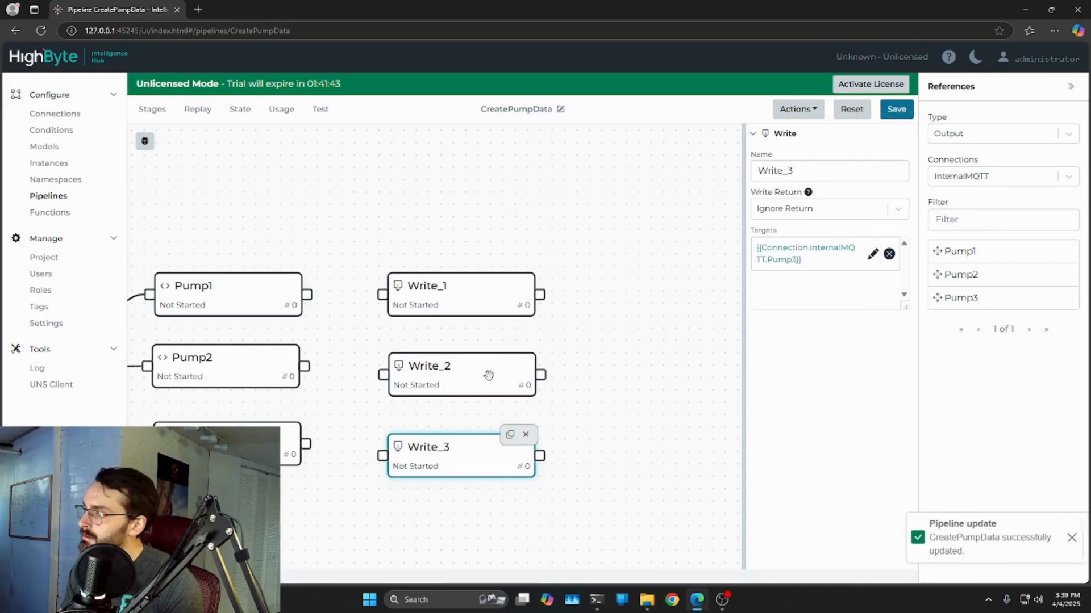
# - Connect Pump1, Pump2 and Pump3 to Write_1, Write_2 and Write_3, save the pipeline and level the lower two Write stages with their pumps
pyautogui.moveTo(307, 294); pyautogui.dragTo(383, 294)
pyautogui.moveTo(303, 366); pyautogui.dragTo(382, 374)
pyautogui.moveTo(305, 443); pyautogui.dragTo(382, 455)
pyautogui.click(1066, 109)
pyautogui.click(521, 455)
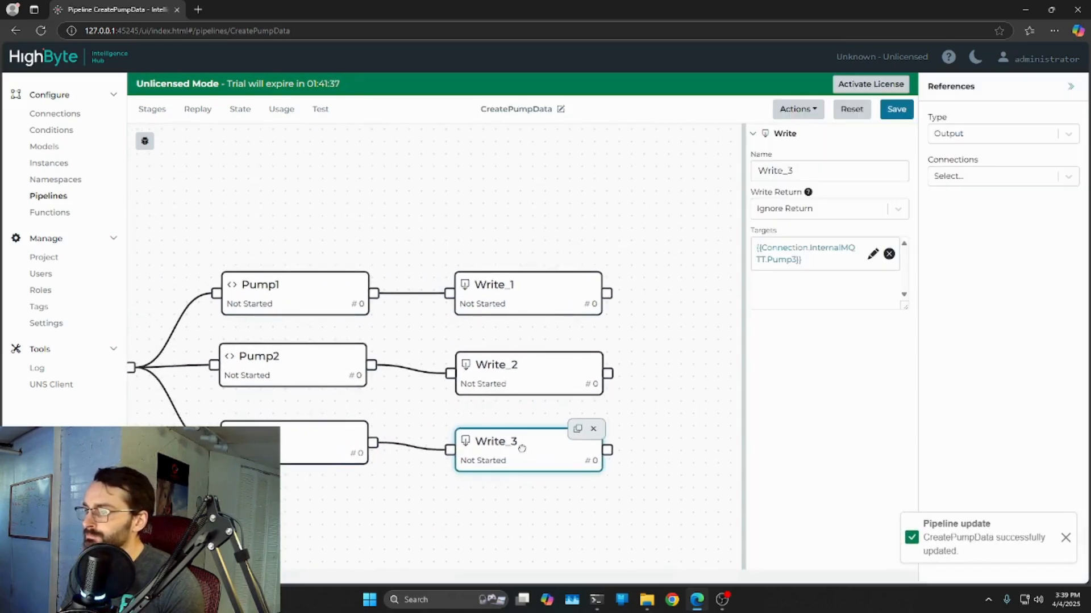
pyautogui.click(510, 376)
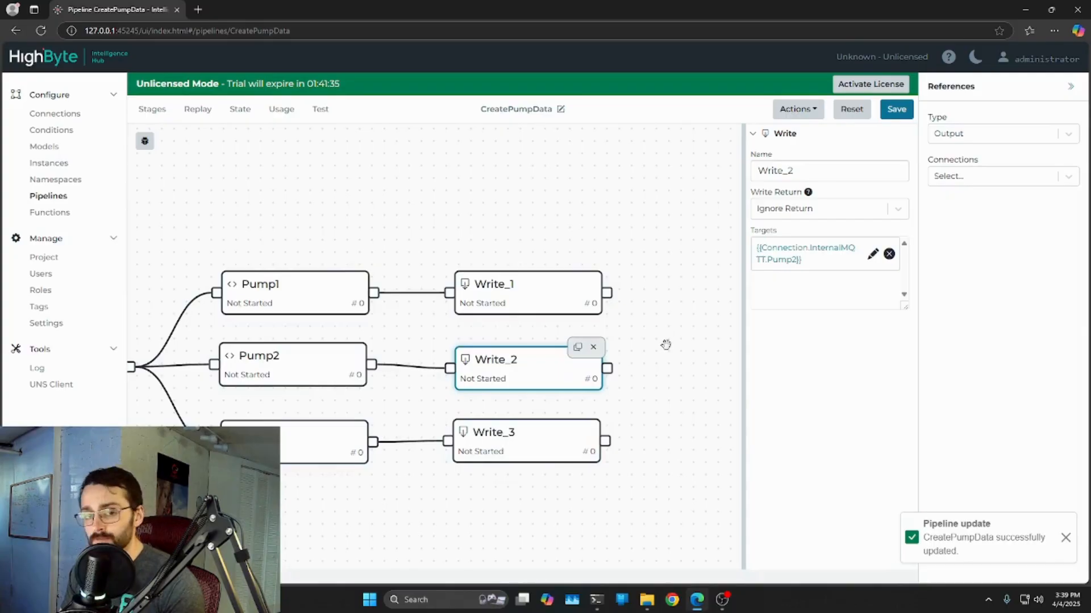
# - Enable the PolledTrigger with its 3-second interval and save the pipeline
pyautogui.moveTo(395, 229); pyautogui.dragTo(536, 181)
pyautogui.moveTo(270, 250); pyautogui.dragTo(429, 222)
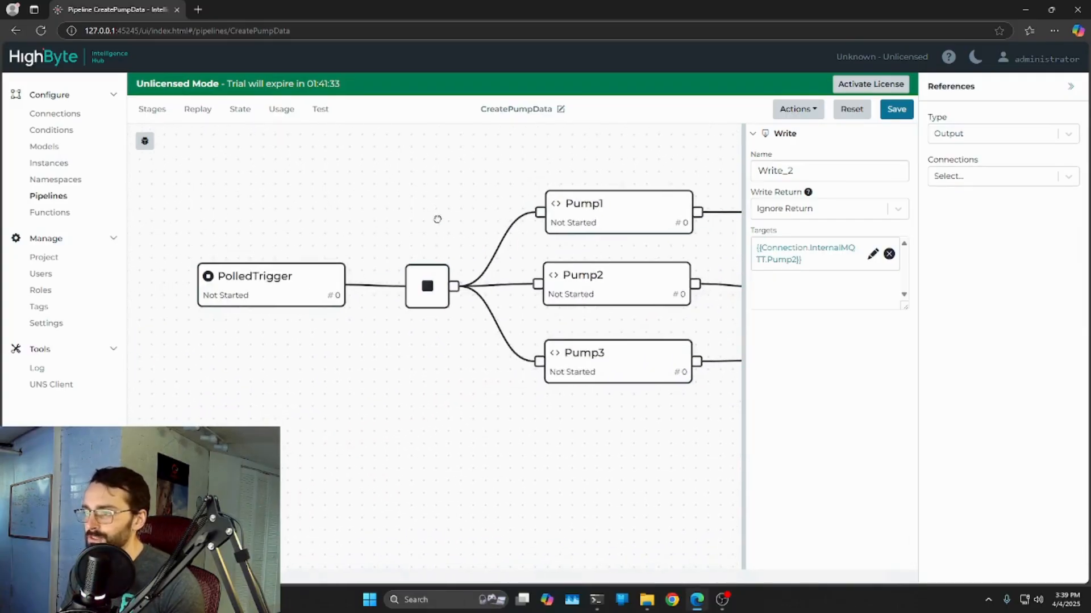
pyautogui.click(266, 301)
pyautogui.click(927, 208)
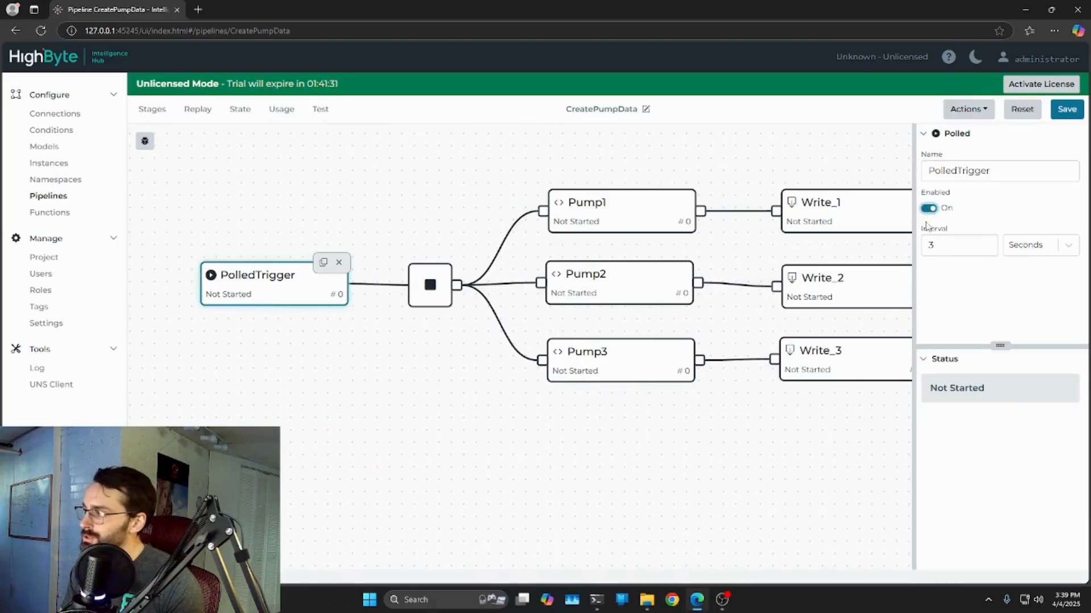
pyautogui.moveTo(762, 158); pyautogui.dragTo(564, 175)
pyautogui.click(1066, 111)
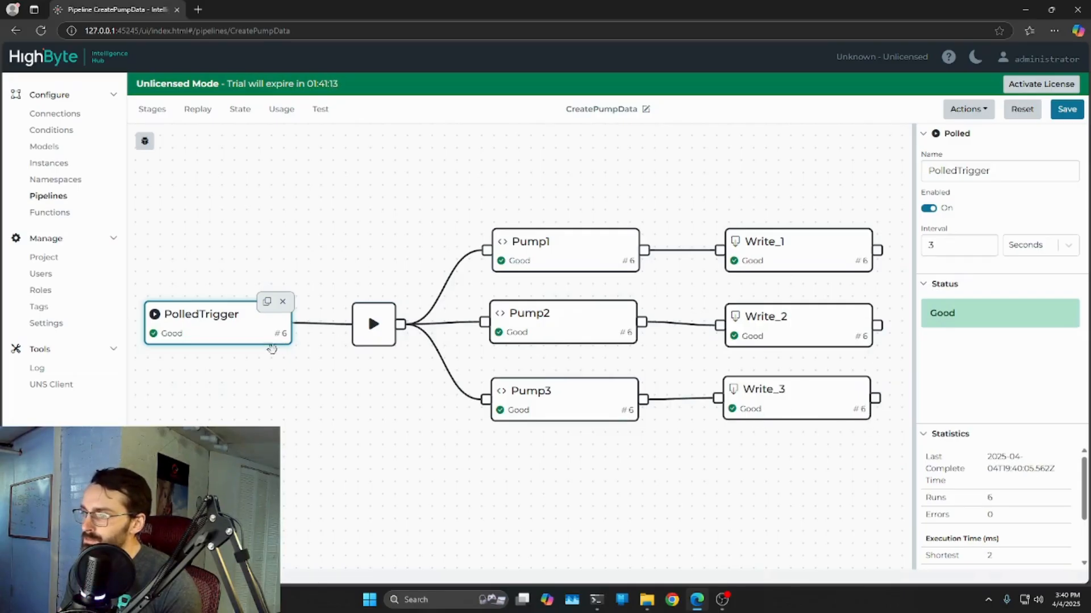
# - Review the run statistics of the PolledTrigger and of the whole pipeline, enlarging the statistics area
pyautogui.click(400, 379)
pyautogui.click(261, 343)
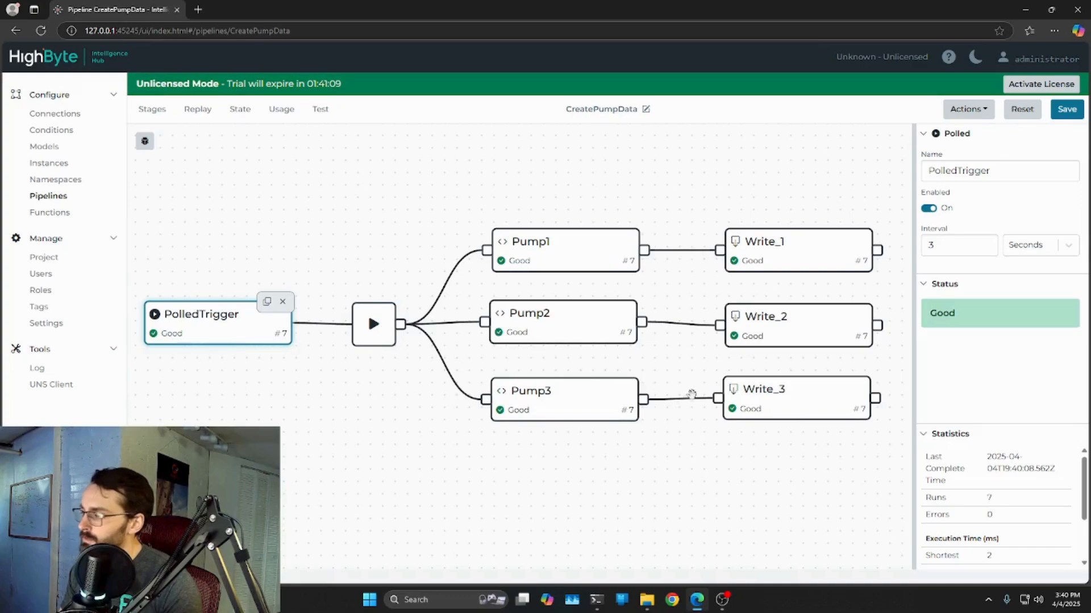
pyautogui.moveTo(1005, 419); pyautogui.dragTo(999, 344)
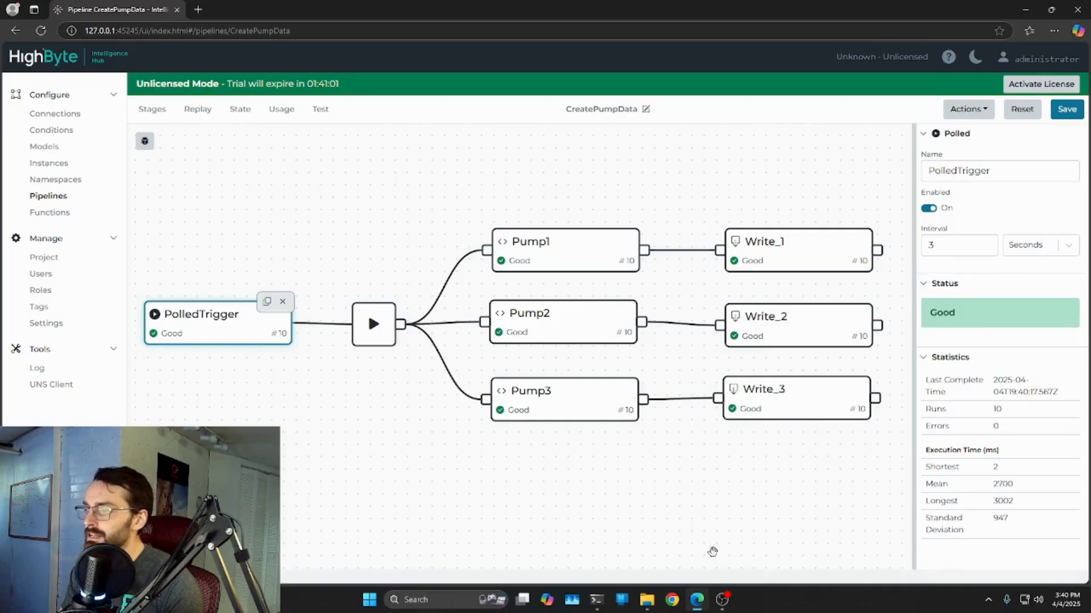
pyautogui.click(382, 330)
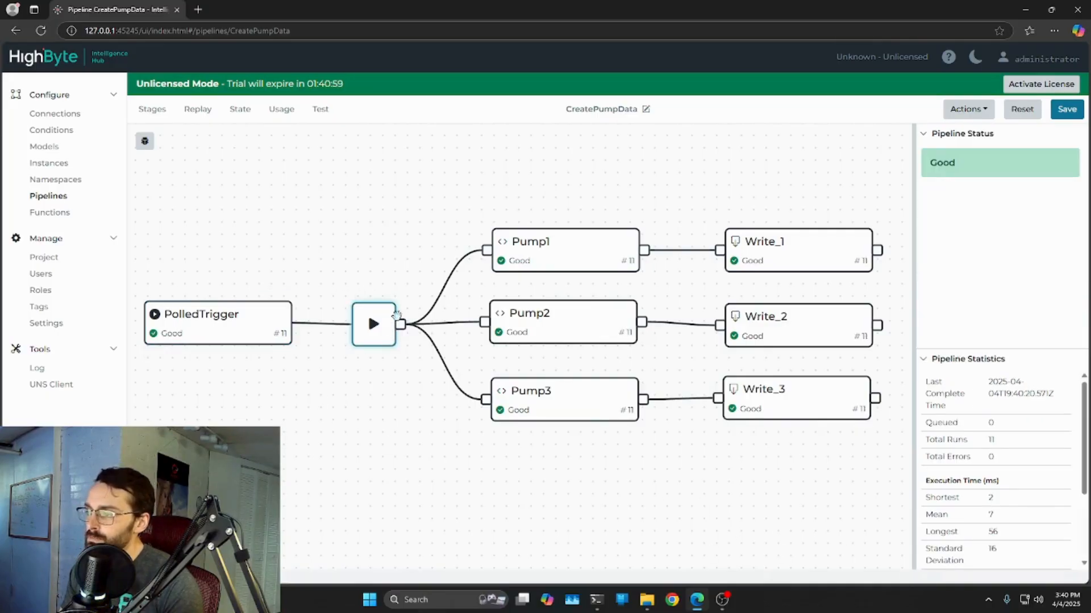
pyautogui.moveTo(1000, 345); pyautogui.dragTo(1011, 212)
pyautogui.moveTo(627, 526)
pyautogui.mouseDown()
pyautogui.moveTo(577, 523)
pyautogui.moveTo(627, 520)
pyautogui.mouseUp()
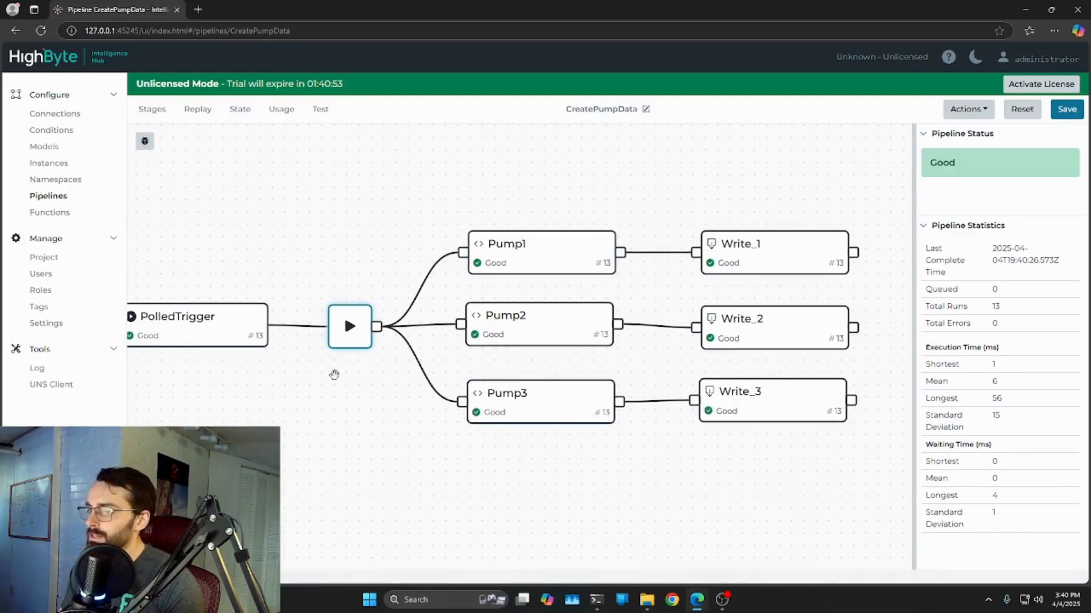
# - Open the UNS Client in a separate browser tab, sign in as administrator and connect to InternalMQTT
pyautogui.keyDown('ctrl'); pyautogui.click(54, 391); pyautogui.keyUp('ctrl')
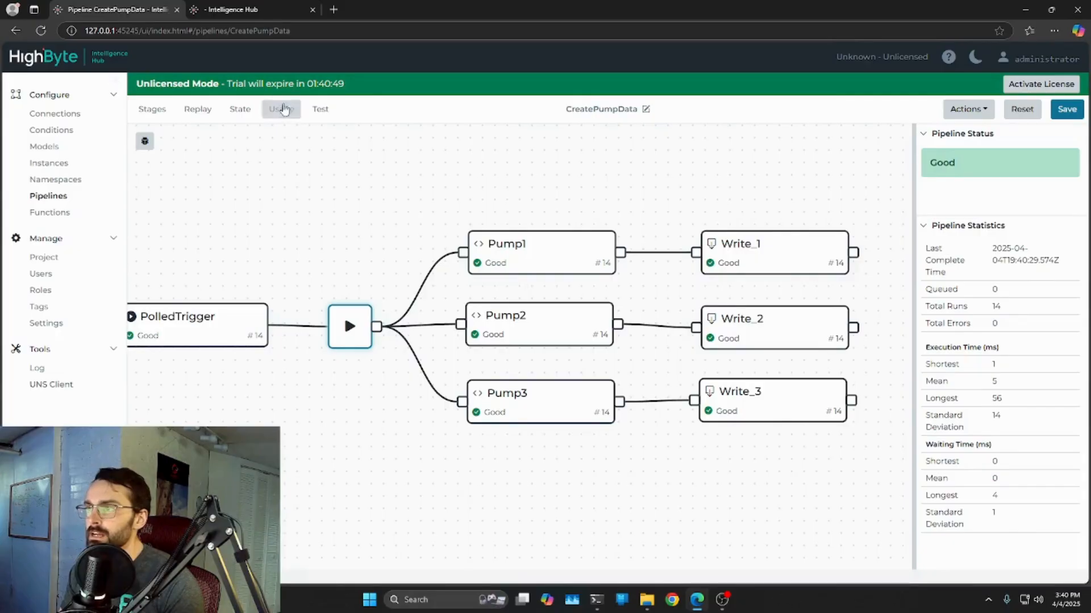
pyautogui.click(236, 14)
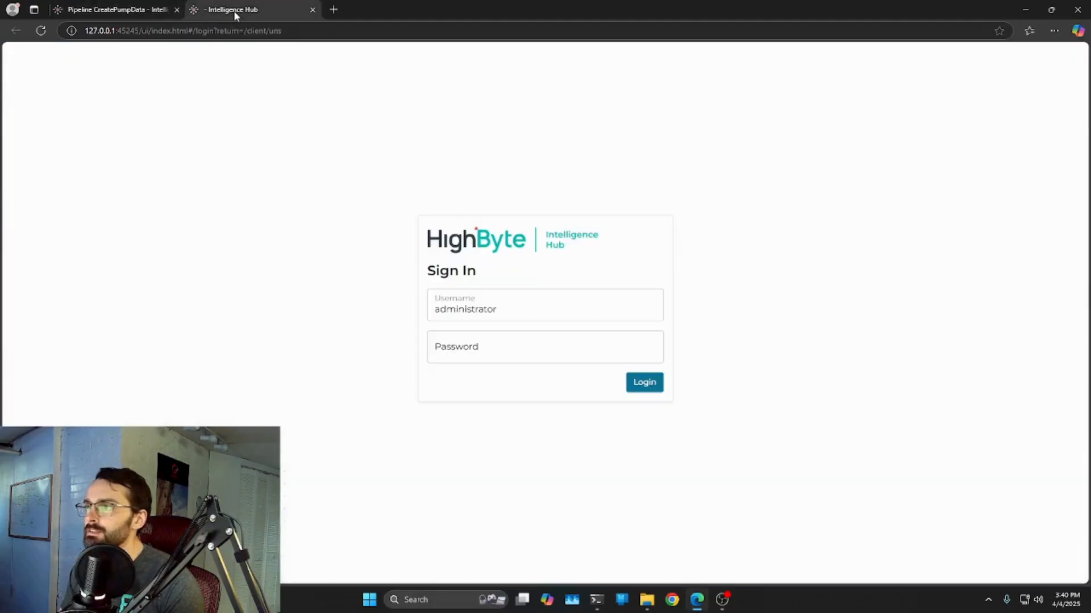
pyautogui.click(644, 384)
pyautogui.click(167, 325)
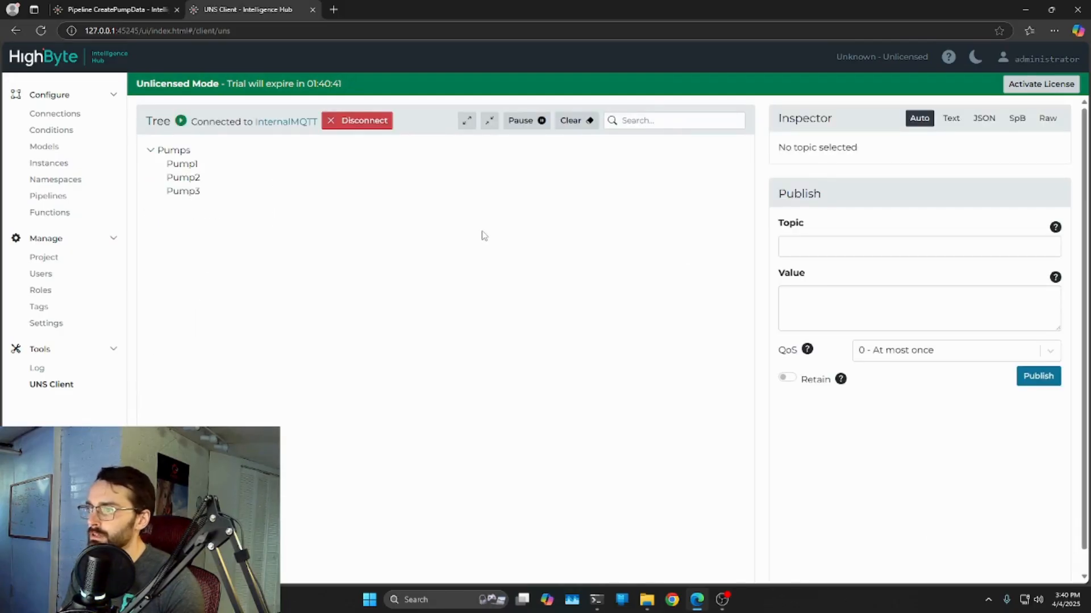
# - Inspect the payloads published to the Pump1, Pump2 and Pump3 topics under Pumps
pyautogui.click(174, 162)
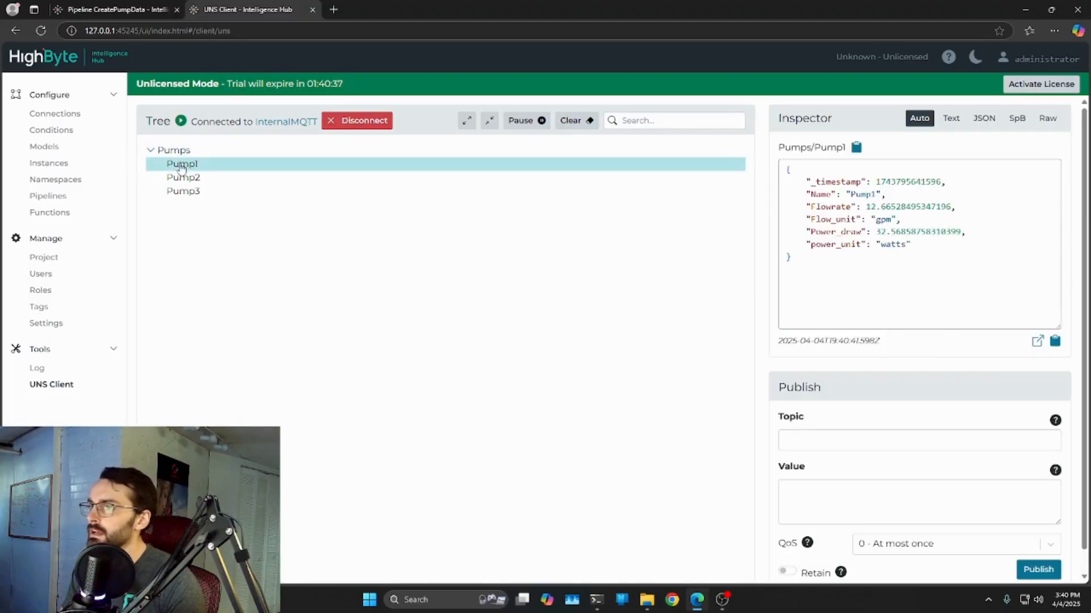
pyautogui.click(186, 181)
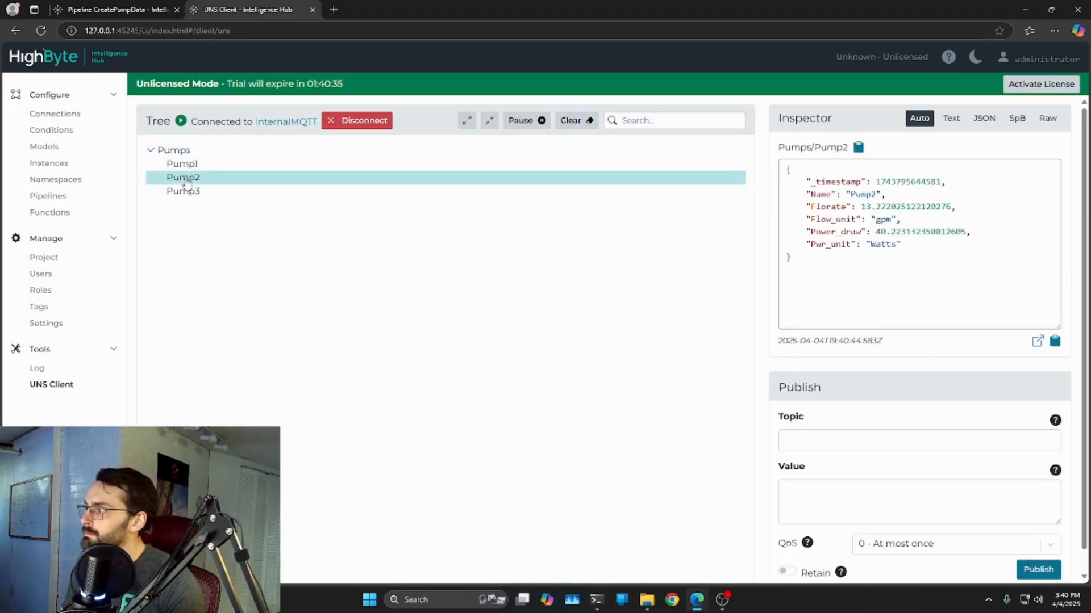
pyautogui.click(187, 193)
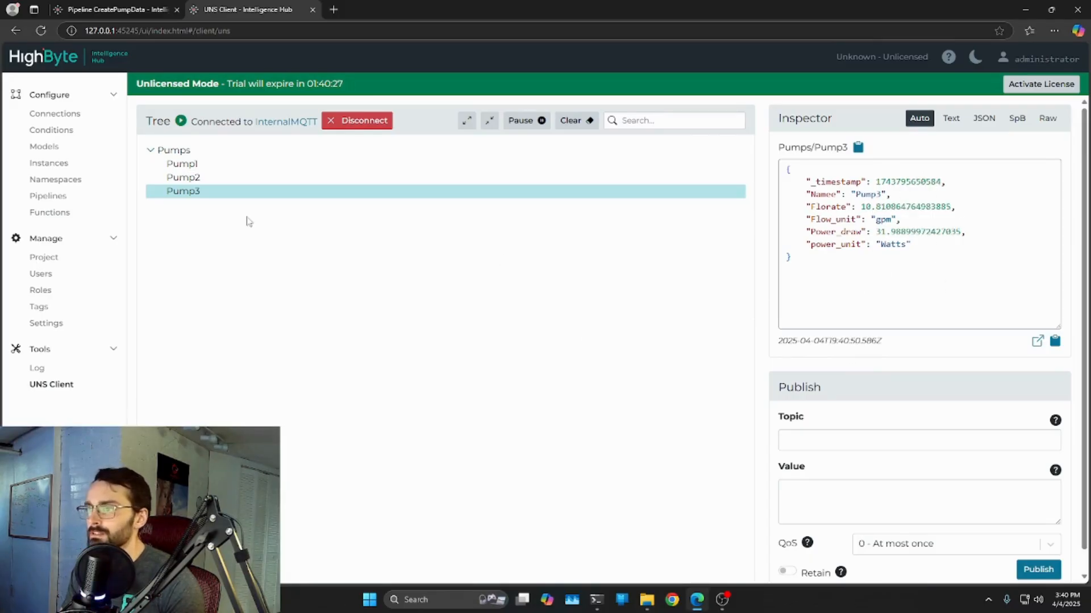
# - Return to the CreatePumpData pipeline, add a Transform stage above and beyond Write_1, and enlarge its expression editor
pyautogui.click(130, 12)
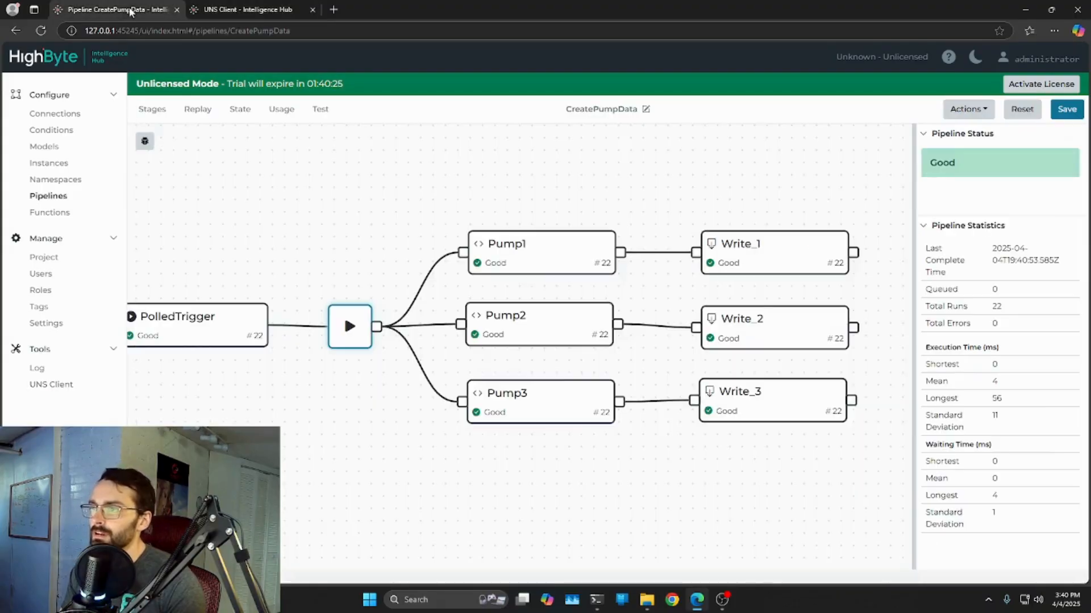
pyautogui.moveTo(644, 470); pyautogui.dragTo(280, 471)
pyautogui.moveTo(558, 311); pyautogui.dragTo(651, 369)
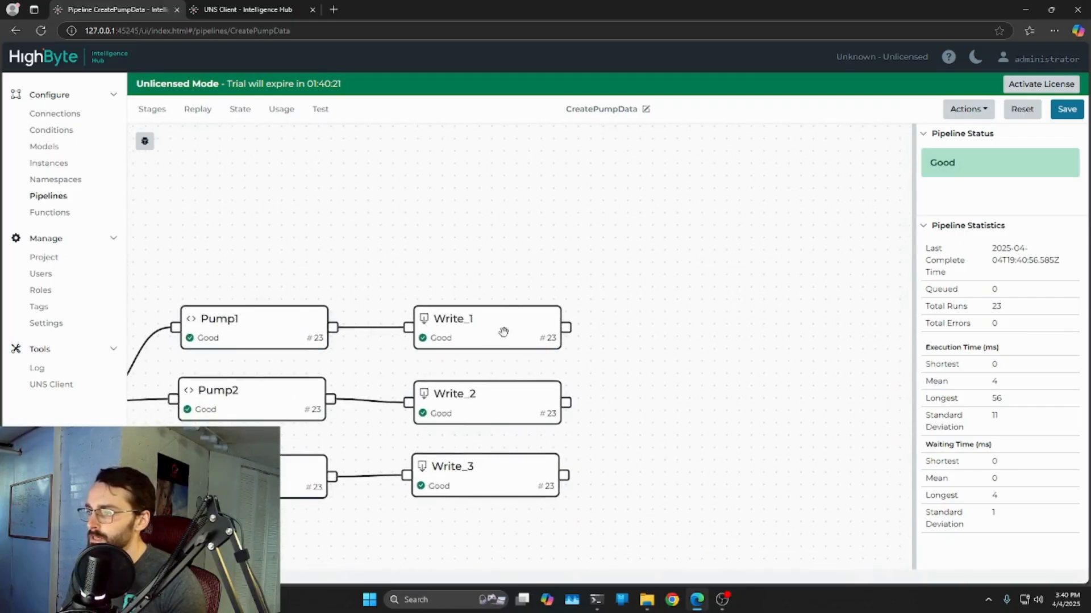
pyautogui.moveTo(683, 322); pyautogui.dragTo(643, 329)
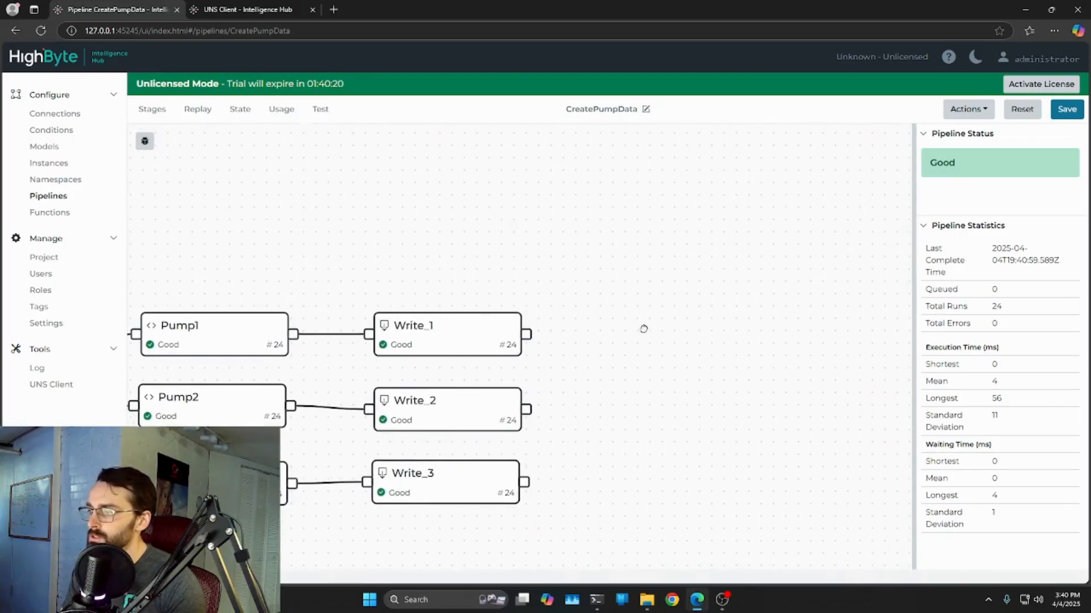
pyautogui.click(159, 113)
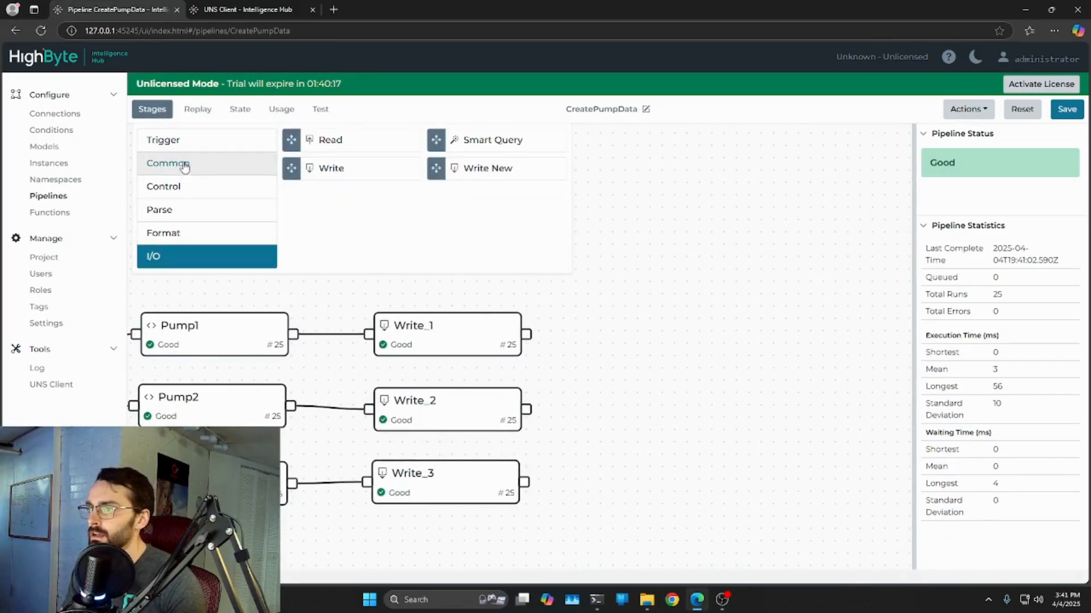
pyautogui.click(207, 166)
pyautogui.moveTo(353, 142); pyautogui.dragTo(685, 255)
pyautogui.moveTo(595, 355); pyautogui.dragTo(534, 384)
pyautogui.moveTo(636, 275); pyautogui.dragTo(587, 311)
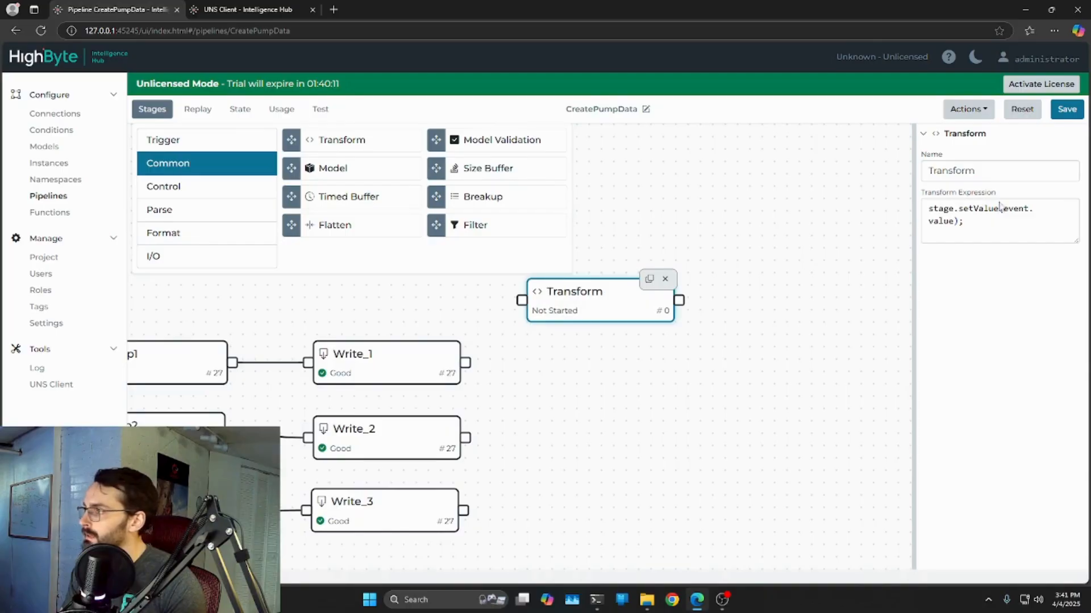
pyautogui.moveTo(914, 248); pyautogui.dragTo(753, 255)
pyautogui.moveTo(1077, 242); pyautogui.dragTo(1075, 356)
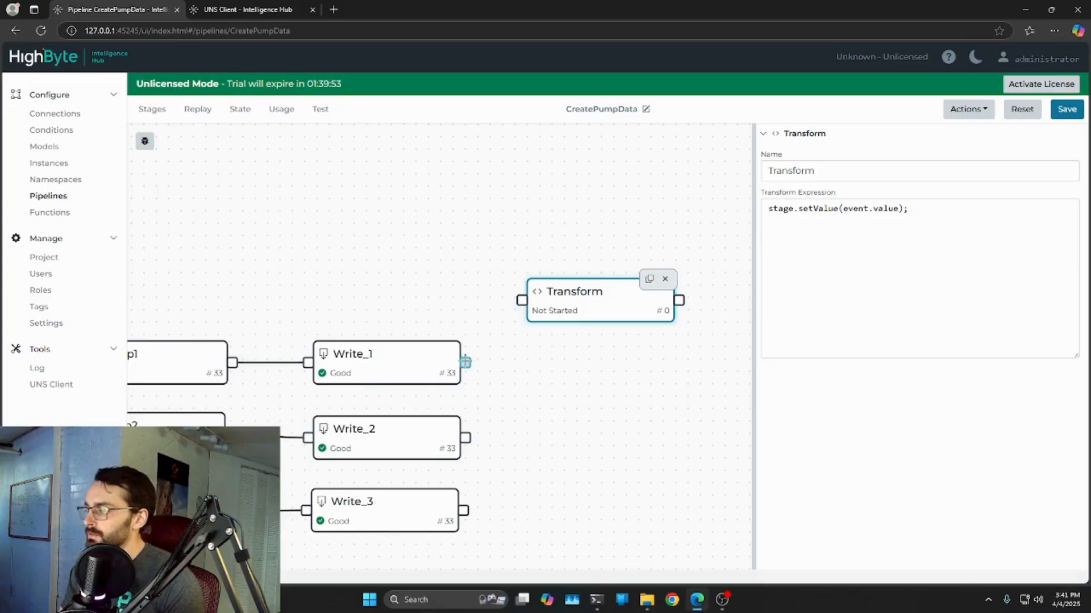
# - Inspect the Pump1 payload in the UNS Client for its flow rate field and value, and return to the CreatePumpData pipeline
pyautogui.click(244, 9)
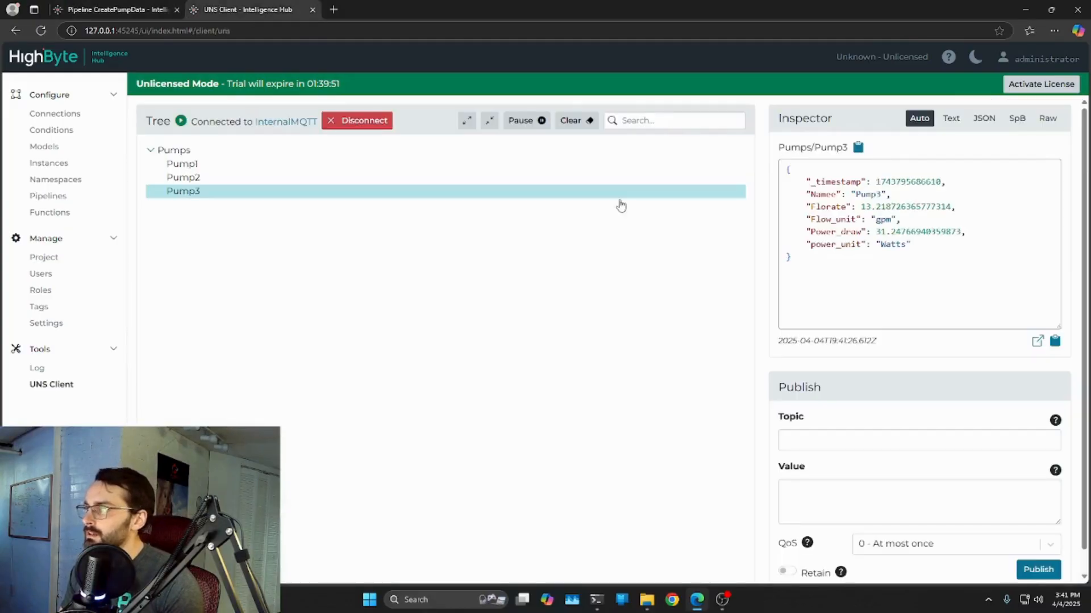
pyautogui.click(190, 164)
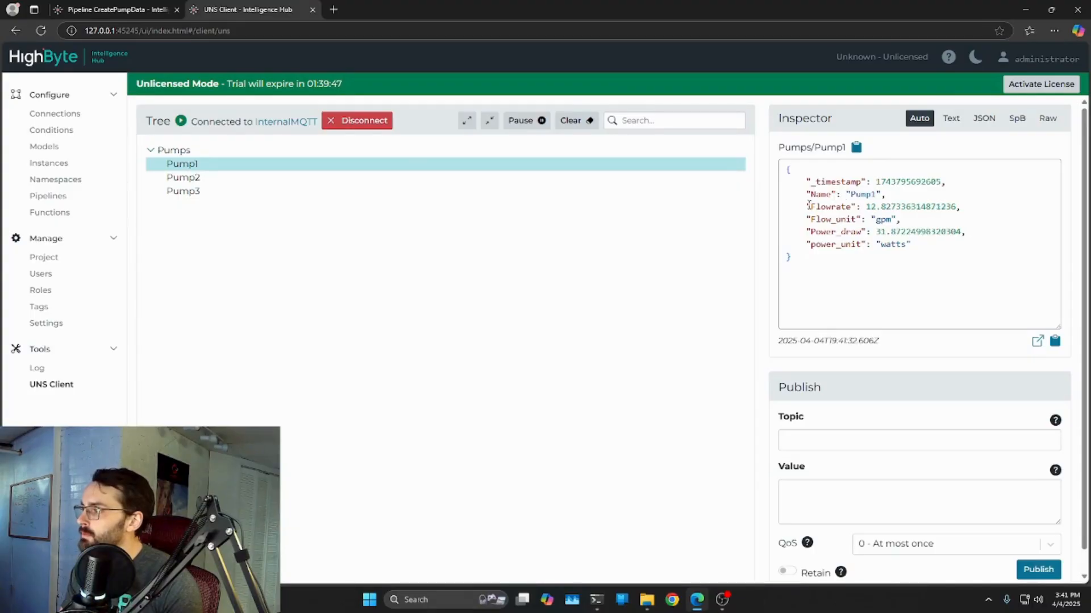
pyautogui.moveTo(811, 207); pyautogui.dragTo(861, 207)
pyautogui.click(891, 304)
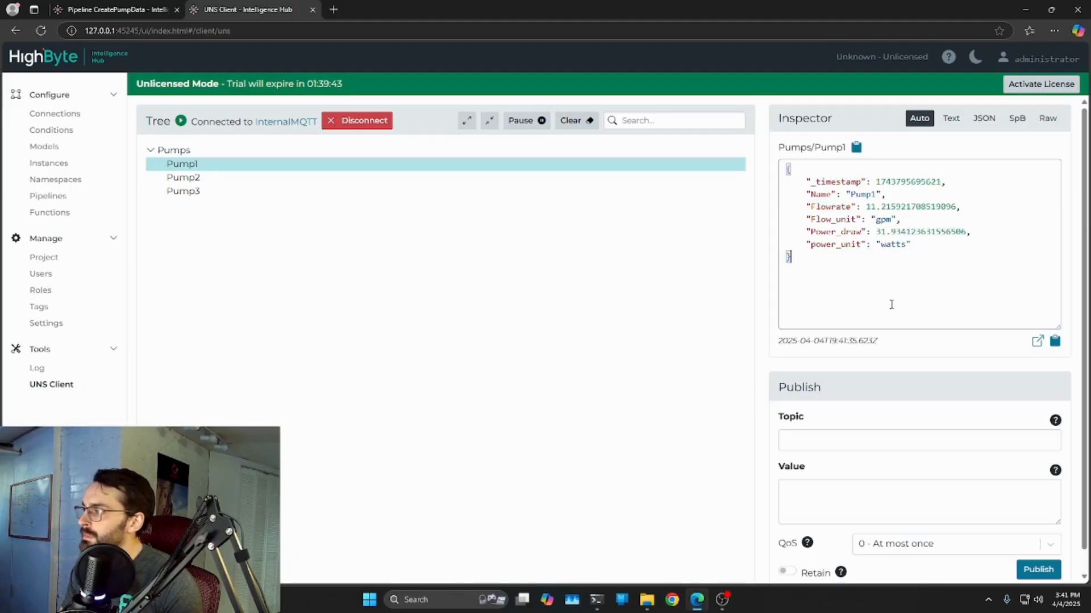
pyautogui.click(113, 9)
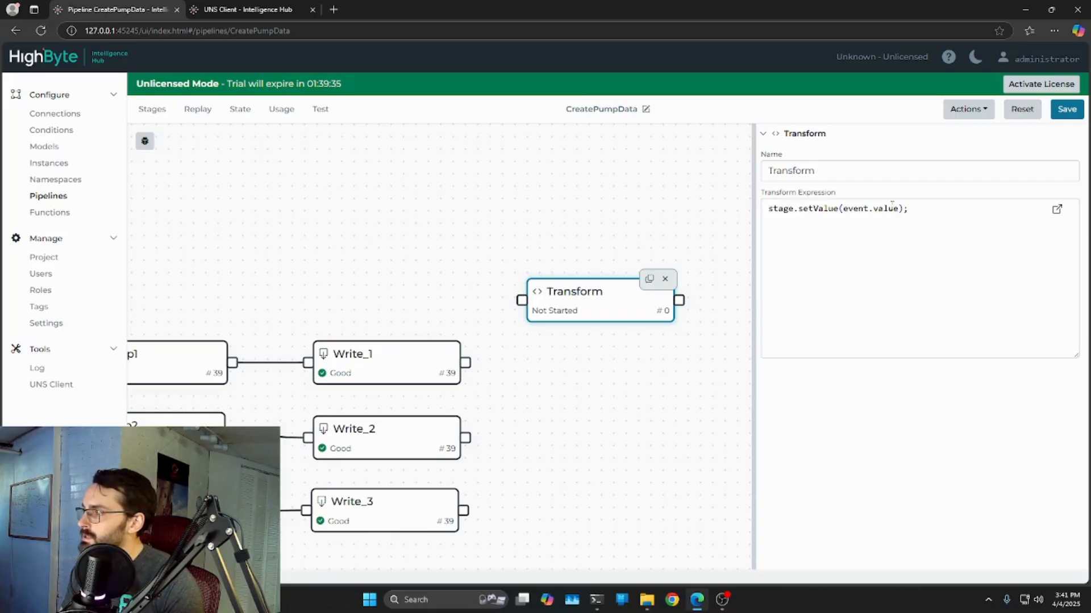
pyautogui.hotkey('ctrl', 'Tab')
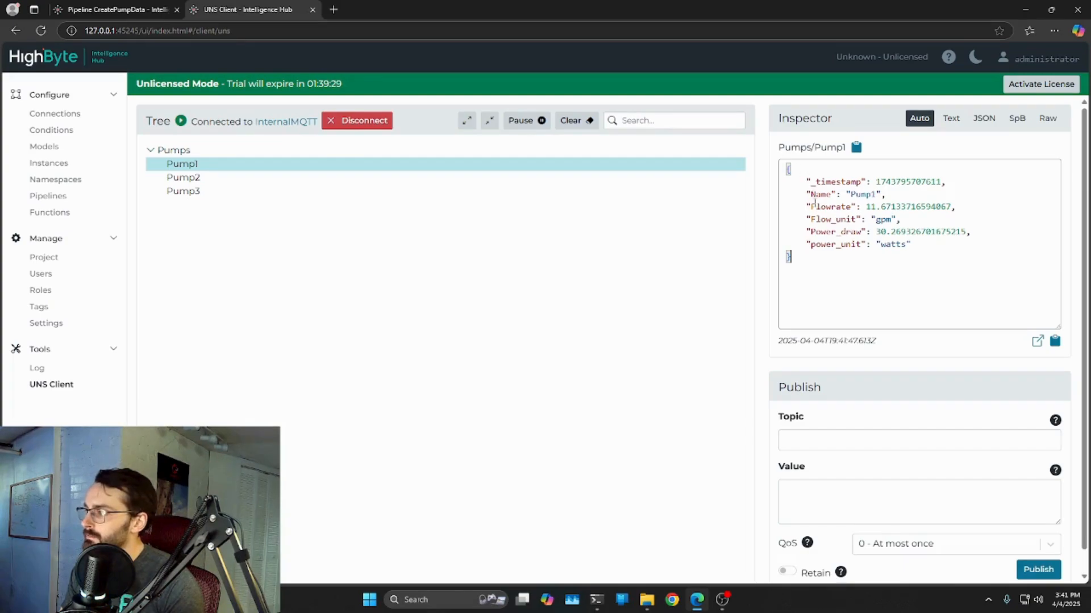
pyautogui.moveTo(811, 205); pyautogui.dragTo(958, 207)
pyautogui.hotkey('ctrl', 'Tab')
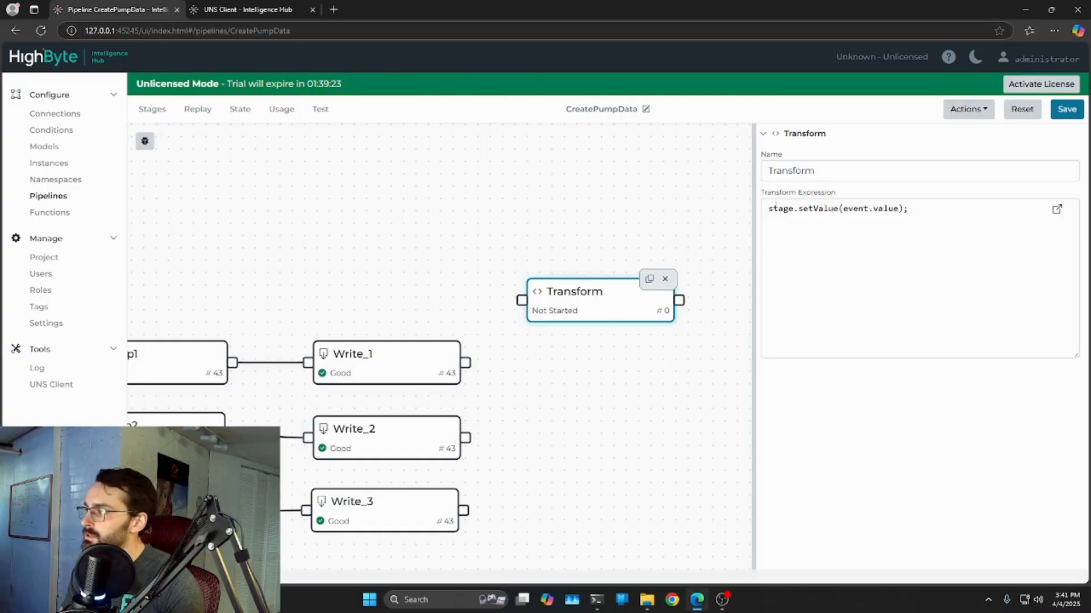
# - Set the Transform stage's expression to stage.setValue(event.value.Flowrate); matching the capitalization of the field in the Pump1 payload
pyautogui.moveTo(782, 208); pyautogui.dragTo(835, 208)
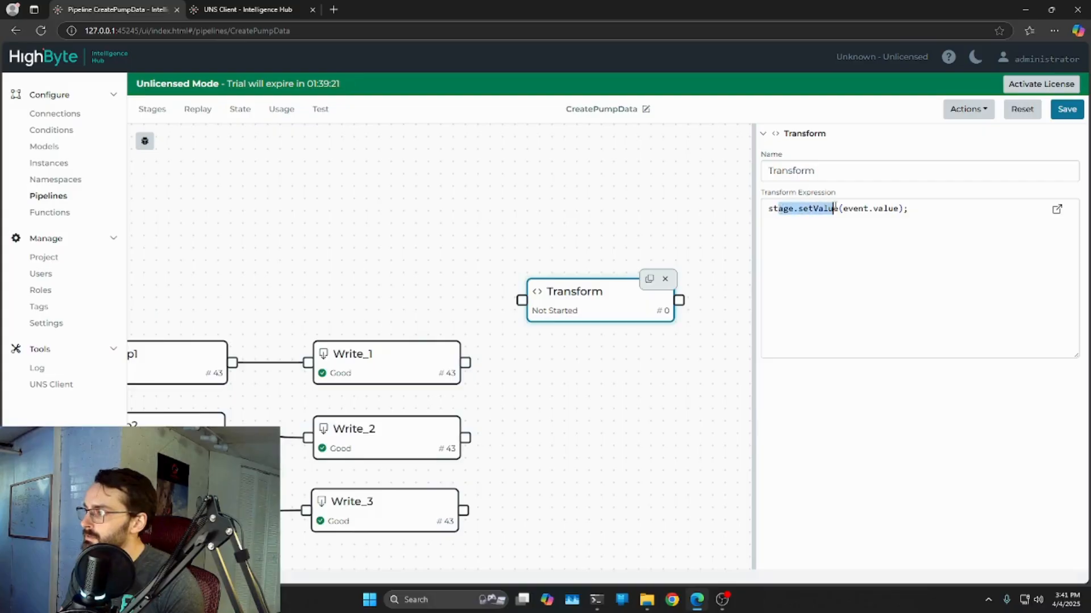
pyautogui.click(899, 208)
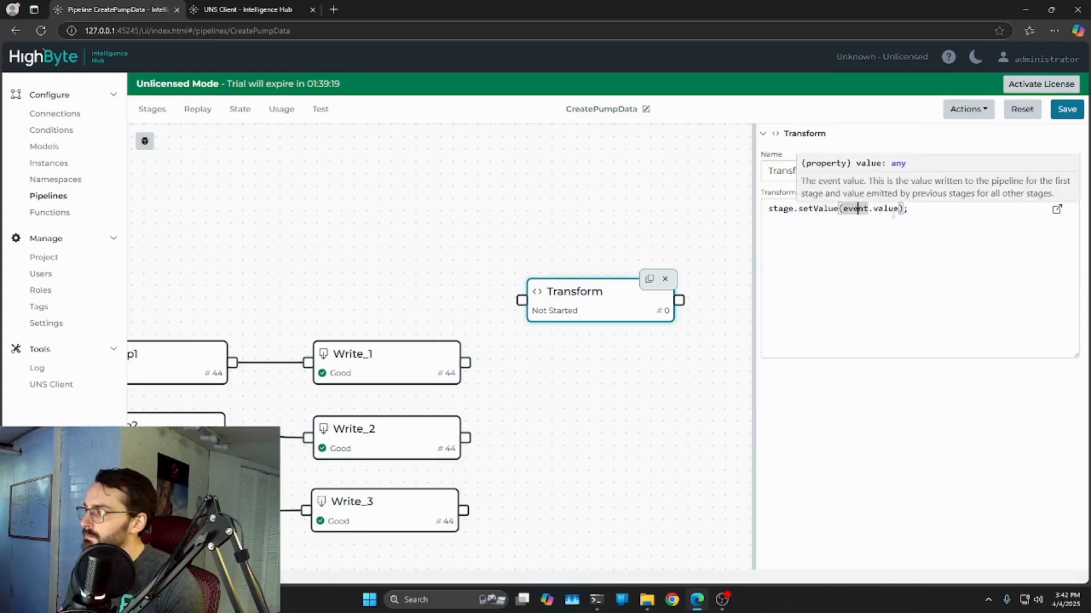
pyautogui.write('.flow')
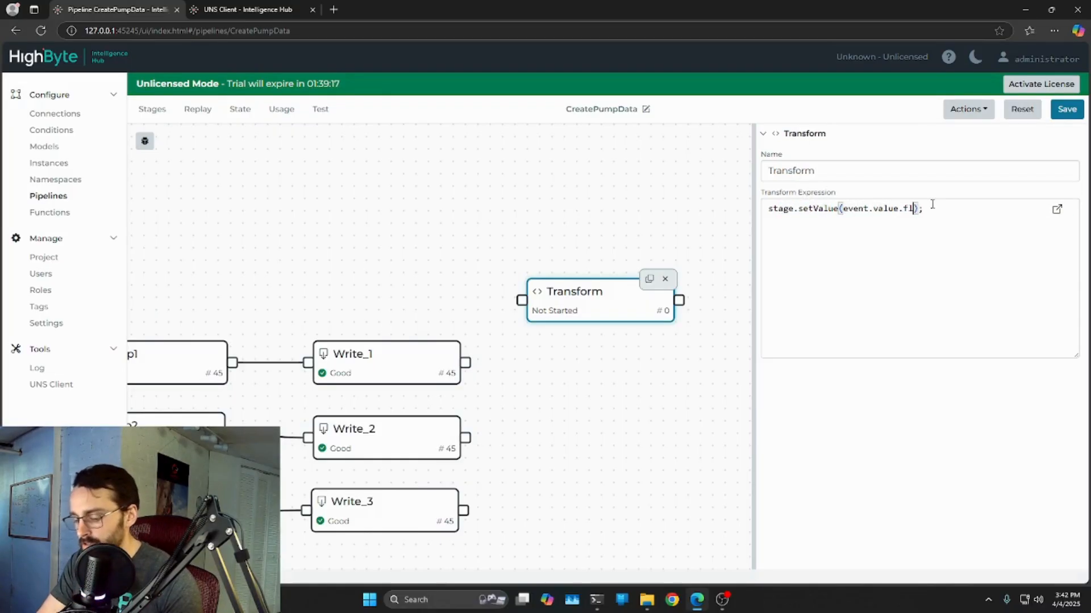
pyautogui.write('rate')
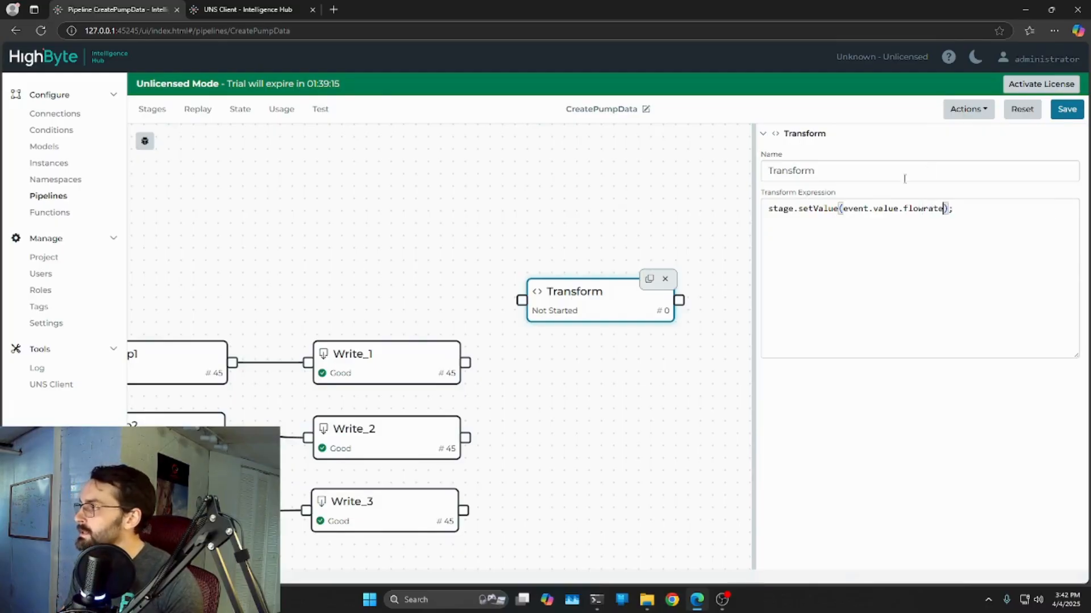
pyautogui.click(226, 11)
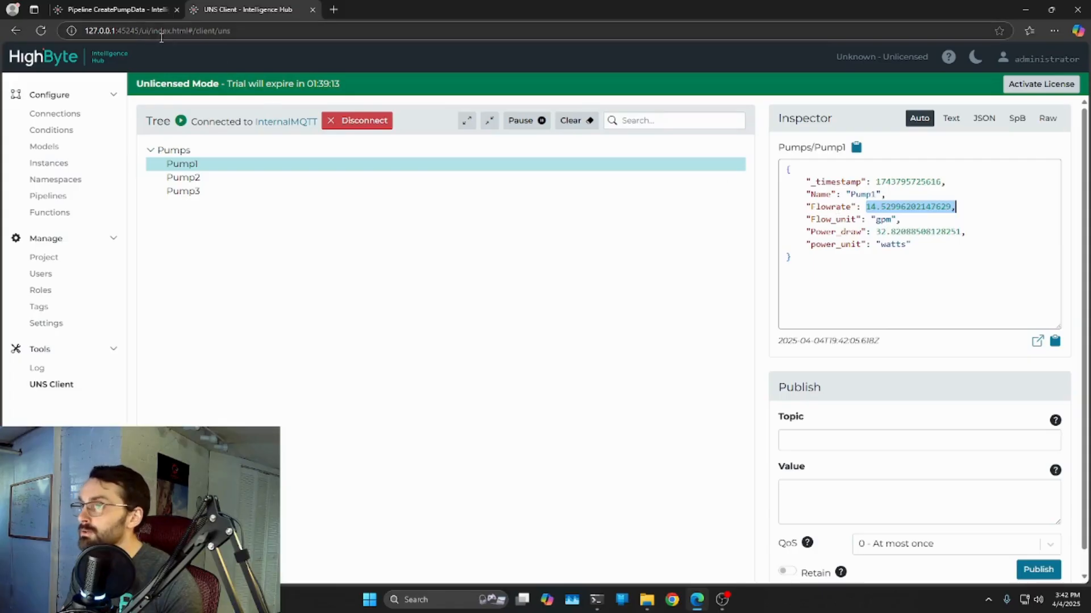
pyautogui.hotkey('ctrl', 'Tab')
pyautogui.press('BackSpace')
pyautogui.write('F')
pyautogui.click(947, 224)
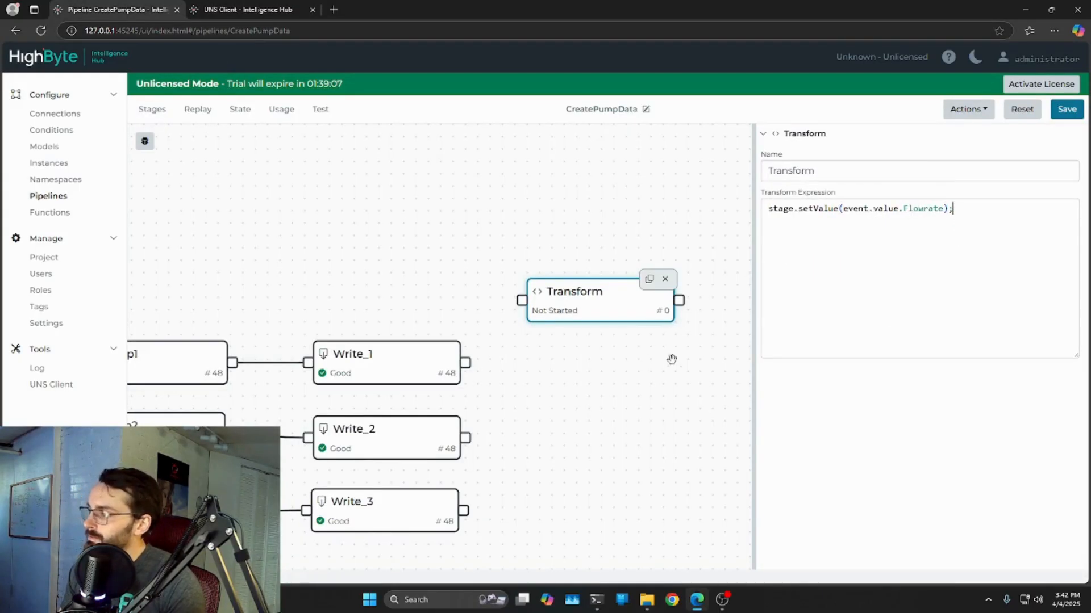
# - Rename the Transform stage as Flowrate, in line with the Pump1 payload's field name, and save the pipeline
pyautogui.click(242, 14)
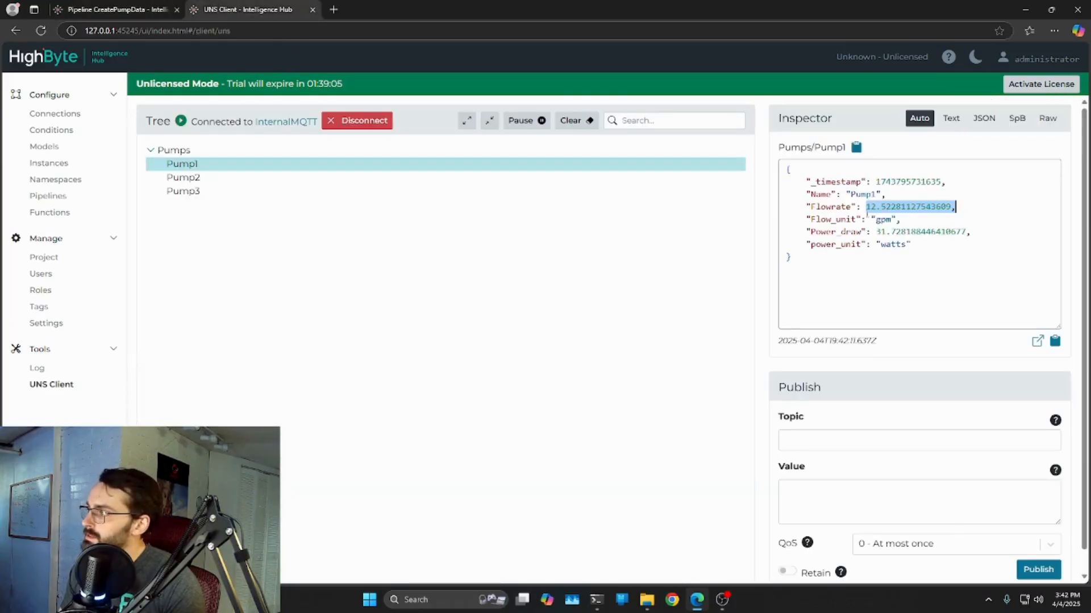
pyautogui.click(153, 11)
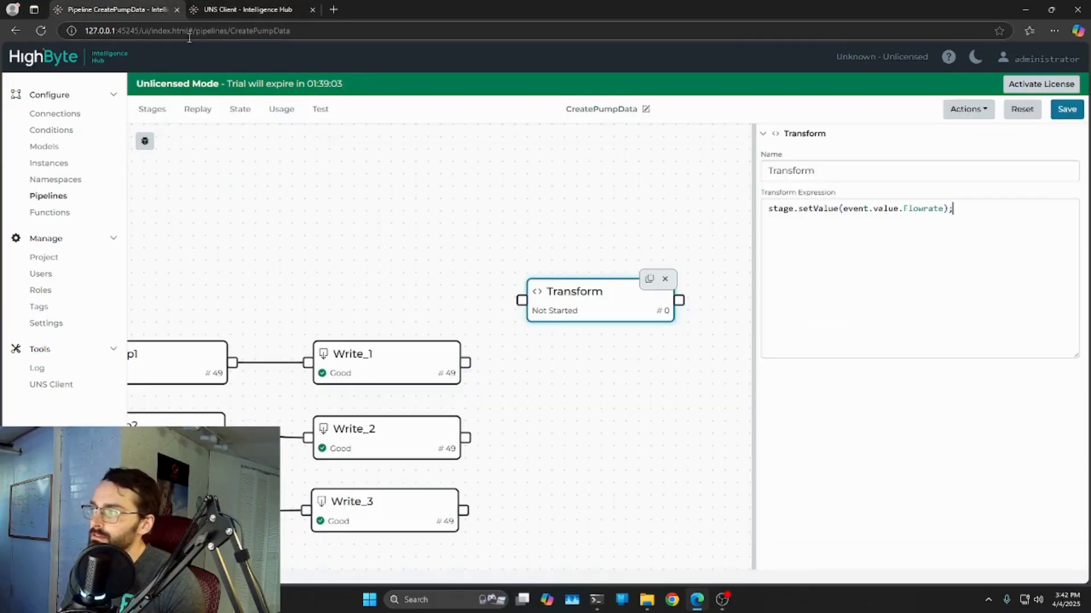
pyautogui.click(840, 172)
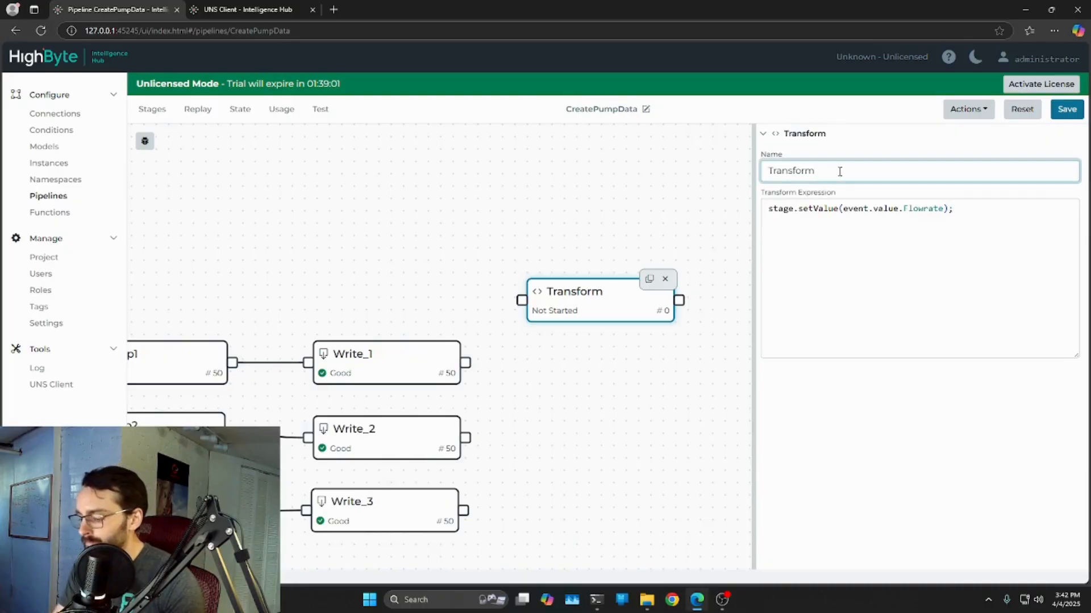
pyautogui.moveTo(840, 172); pyautogui.dragTo(730, 159)
pyautogui.write('Flowrate')
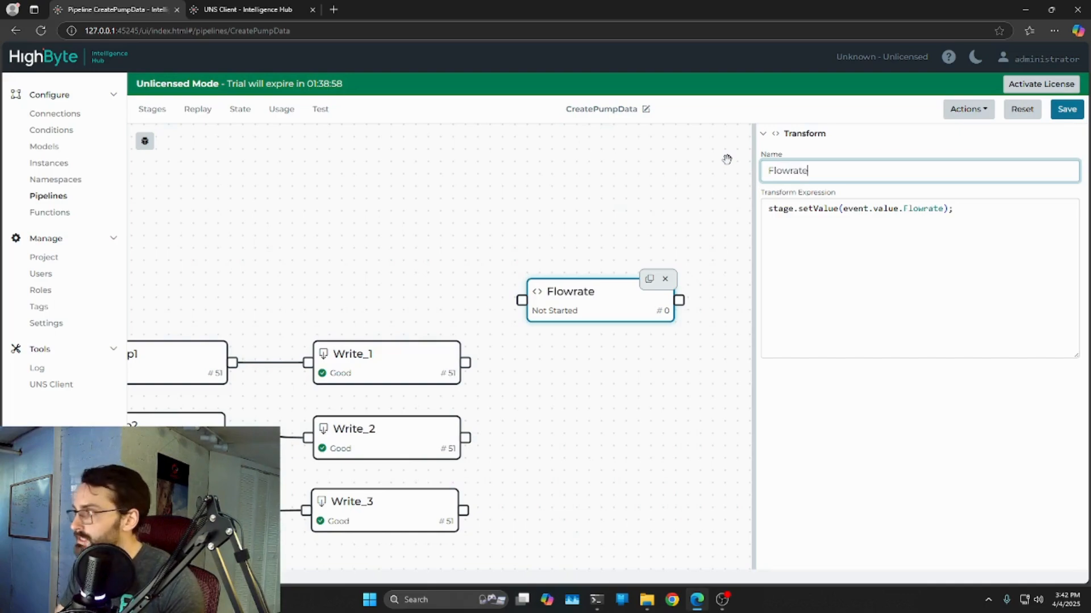
pyautogui.click(1068, 110)
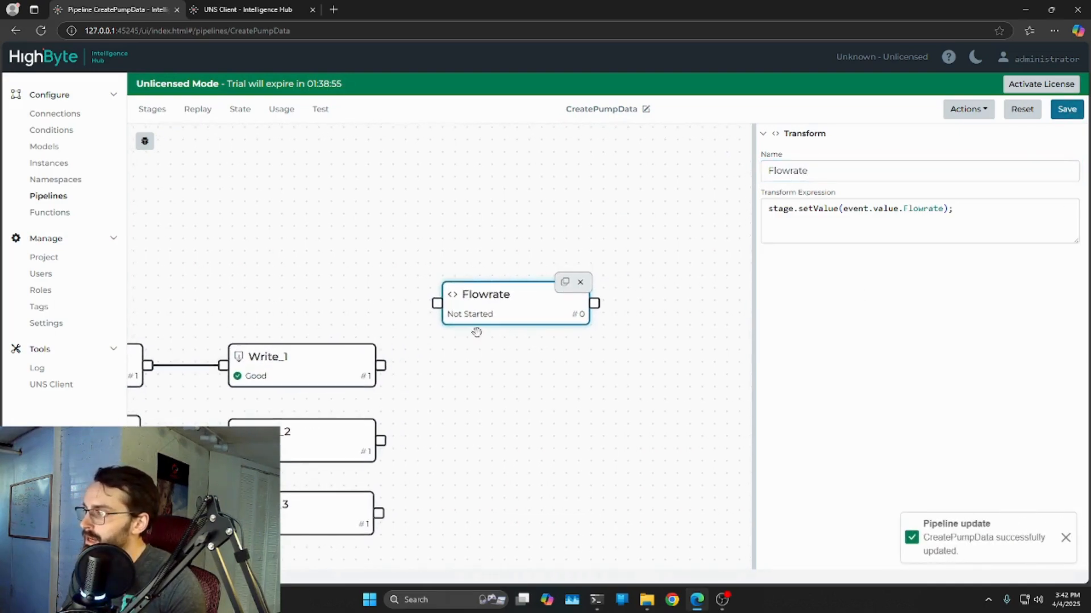
# - Connect the output of Write_1 to the Flowrate stage and place that stage above and beyond Write_1
pyautogui.moveTo(486, 315); pyautogui.dragTo(514, 300)
pyautogui.moveTo(380, 366); pyautogui.dragTo(470, 289)
pyautogui.click(519, 345)
pyautogui.moveTo(539, 307); pyautogui.dragTo(554, 294)
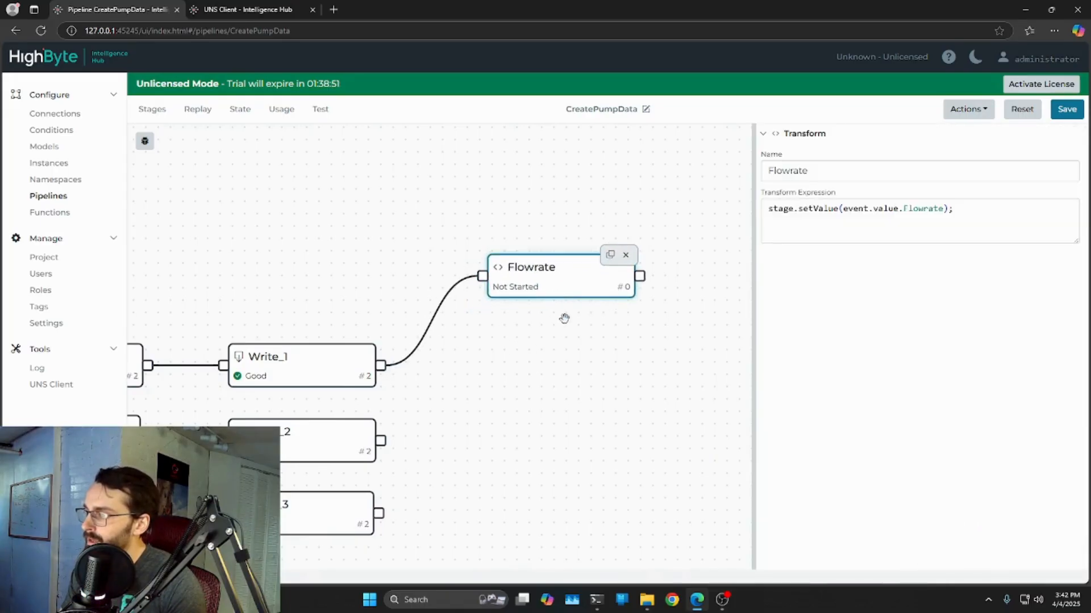
# - Duplicate the Flowrate stage once, place the copy below the original, and rename it Power_draw
pyautogui.click(611, 260)
pyautogui.moveTo(601, 292); pyautogui.dragTo(594, 356)
pyautogui.click(615, 325)
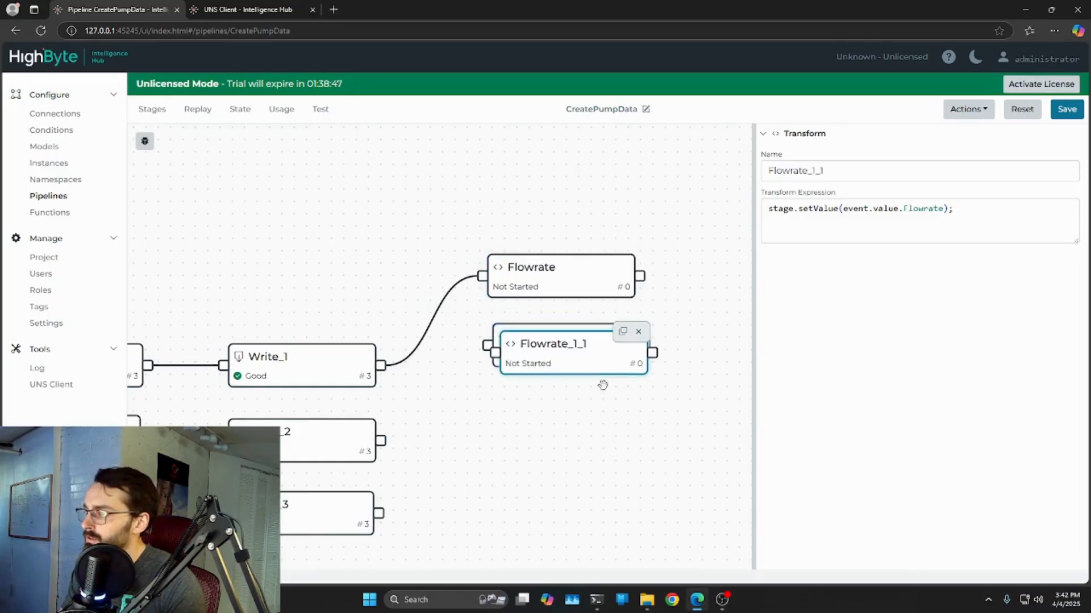
pyautogui.click(644, 330)
pyautogui.click(206, 8)
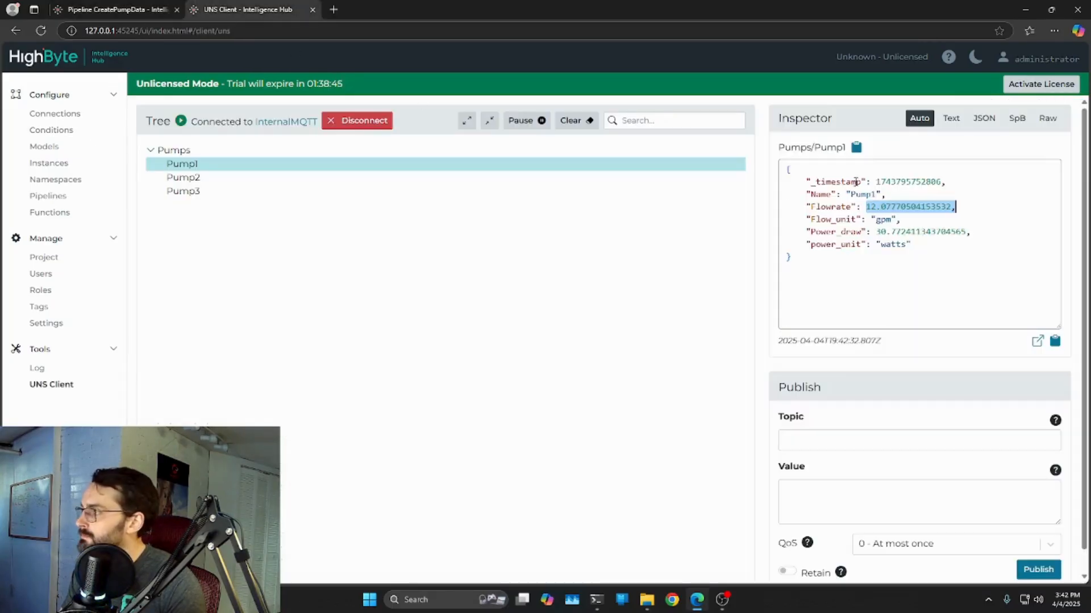
pyautogui.click(114, 9)
pyautogui.doubleClick(860, 170)
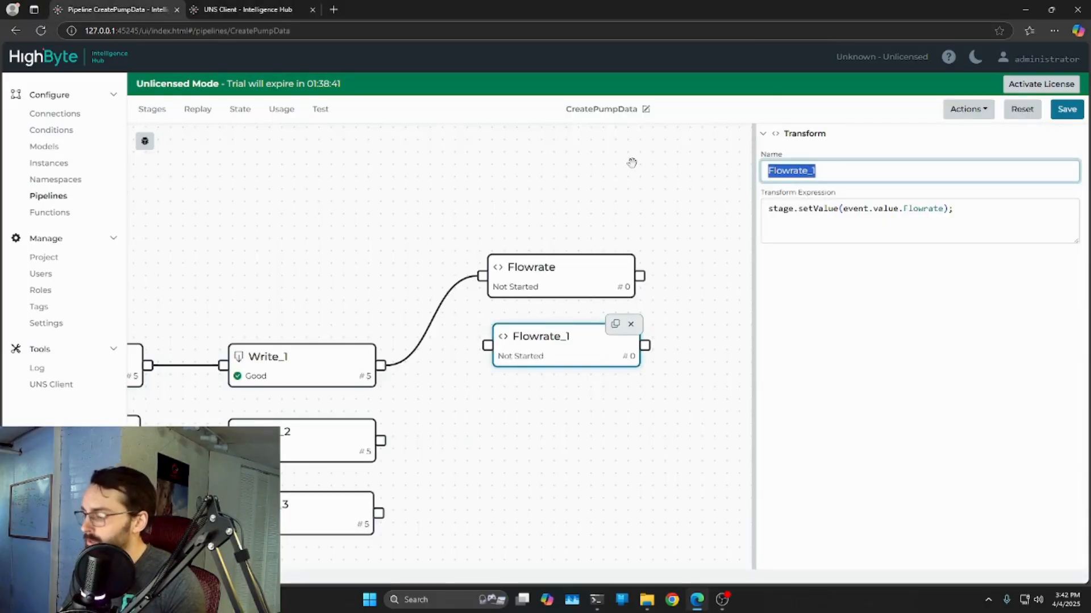
pyautogui.write('Power_draw')
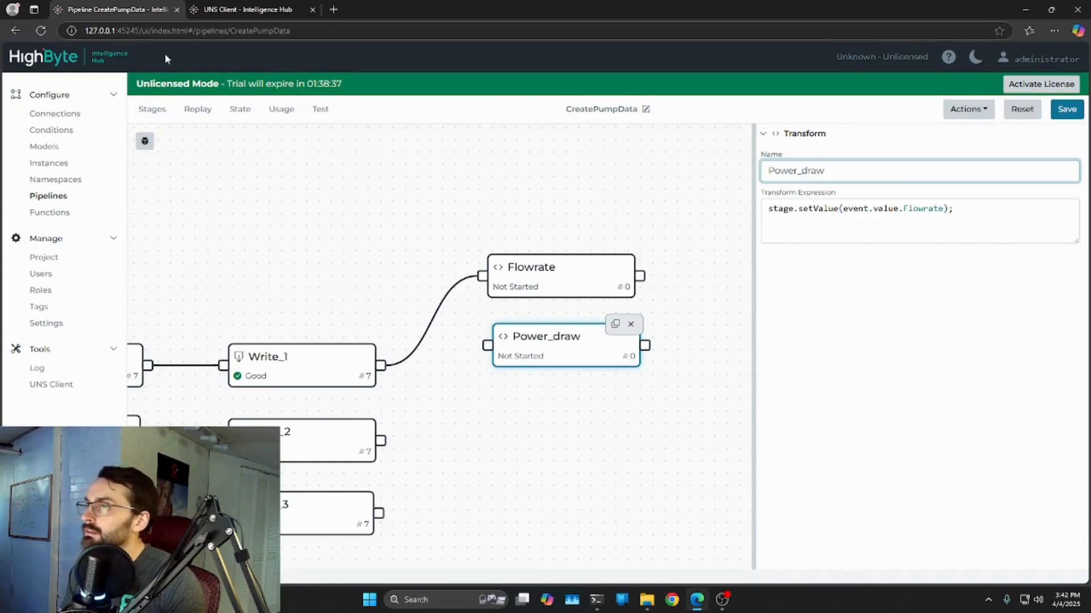
# - Set the Power_draw stage's expression to stage.setValue(event.value.Power_draw); and save the pipeline
pyautogui.click(227, 8)
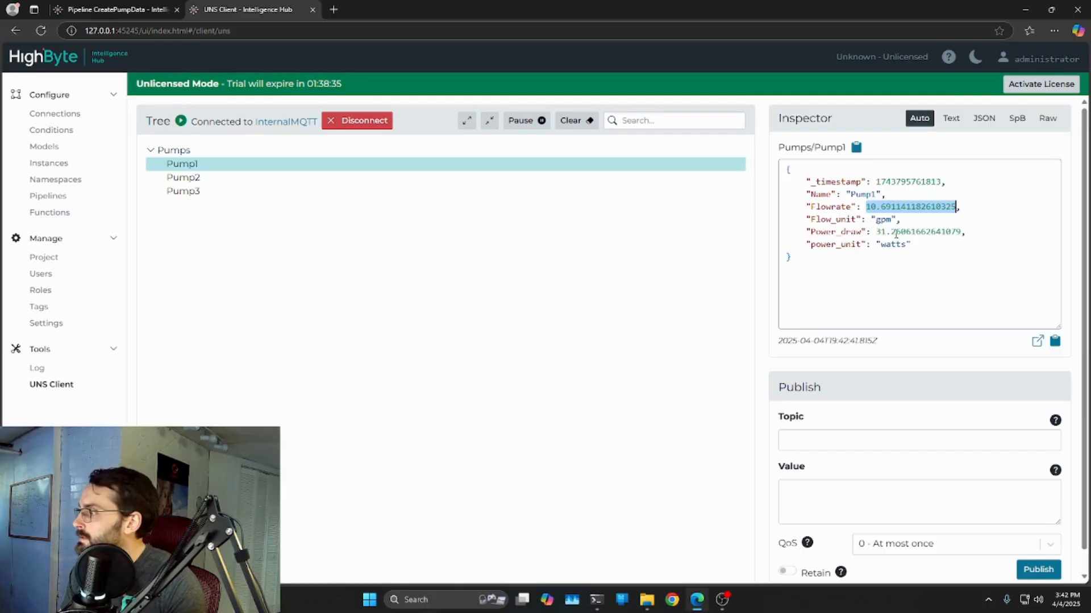
pyautogui.click(136, 10)
pyautogui.moveTo(833, 177); pyautogui.dragTo(717, 168)
pyautogui.hotkey('ctrl', 'c')
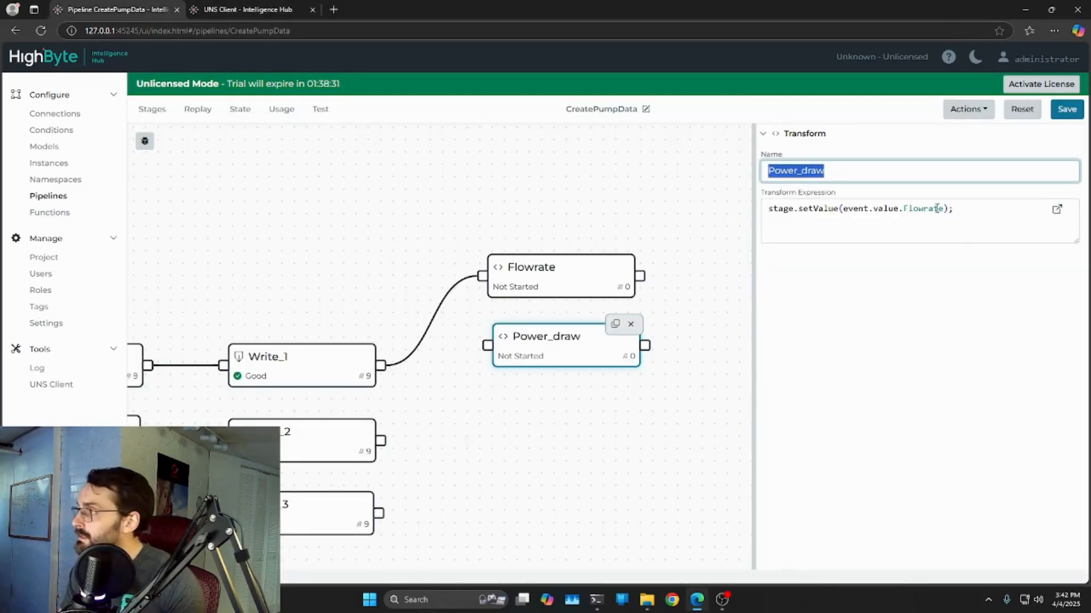
pyautogui.moveTo(944, 209); pyautogui.dragTo(903, 209)
pyautogui.hotkey('ctrl', 'v')
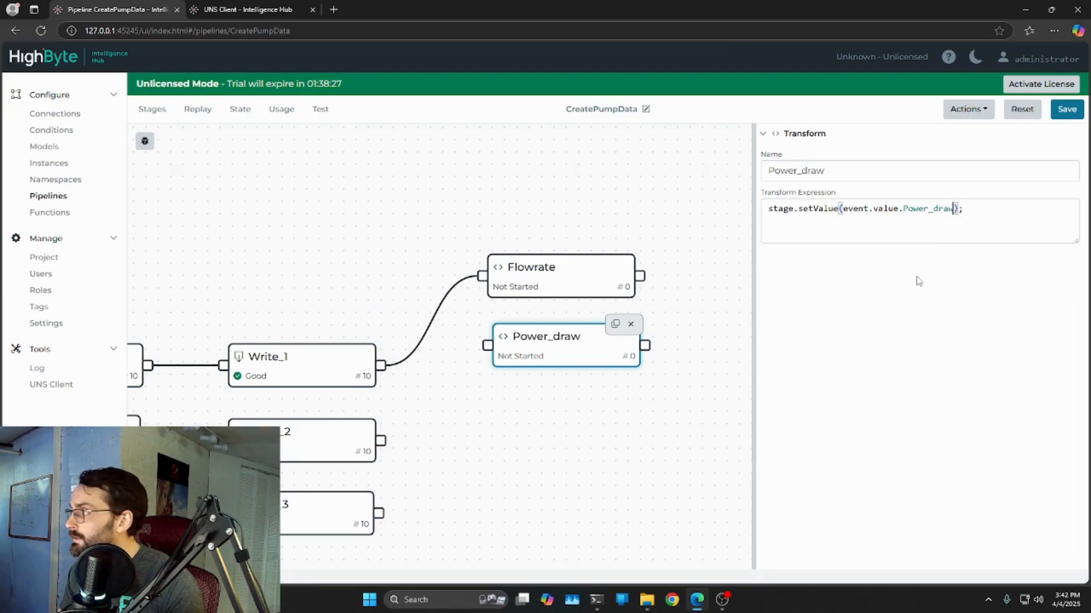
pyautogui.click(1067, 109)
# - Connect Write_1 to the Power_draw stage as well, align the two transform stages, and save the pipeline
pyautogui.moveTo(386, 369); pyautogui.dragTo(539, 358)
pyautogui.moveTo(548, 298); pyautogui.dragTo(541, 306)
pyautogui.moveTo(538, 289); pyautogui.dragTo(536, 298)
pyautogui.moveTo(535, 367); pyautogui.dragTo(534, 373)
pyautogui.moveTo(538, 304); pyautogui.dragTo(538, 313)
pyautogui.click(1066, 110)
pyautogui.moveTo(578, 480); pyautogui.dragTo(490, 416)
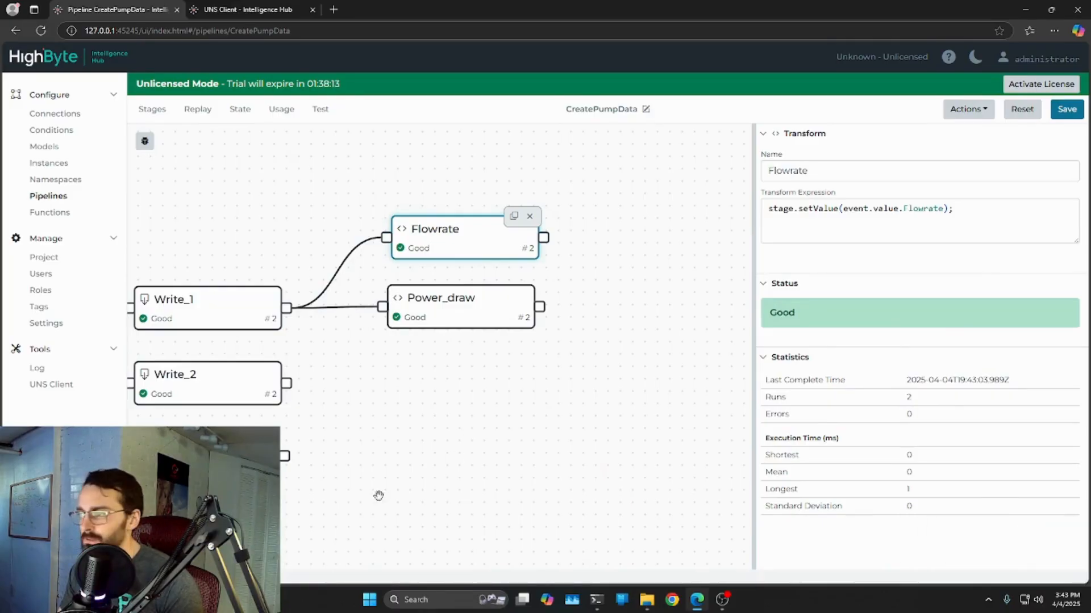
# - Open Connections in a separate browser tab placed first, sign in as administrator, and view the outputs of InternalMQTT
pyautogui.middleClick(63, 114)
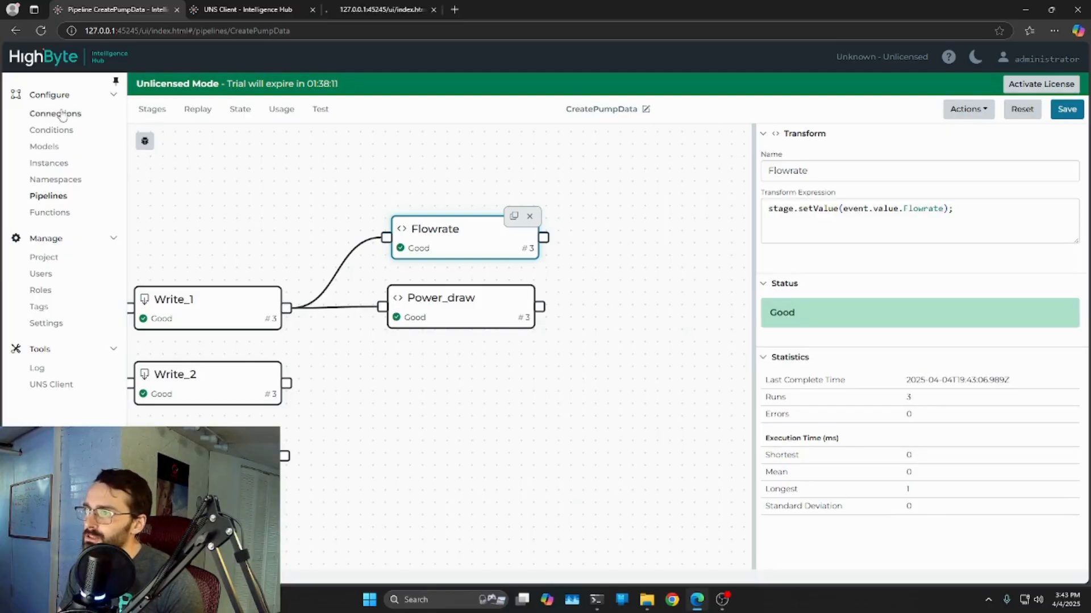
pyautogui.click(382, 9)
pyautogui.moveTo(382, 10); pyautogui.dragTo(152, 9)
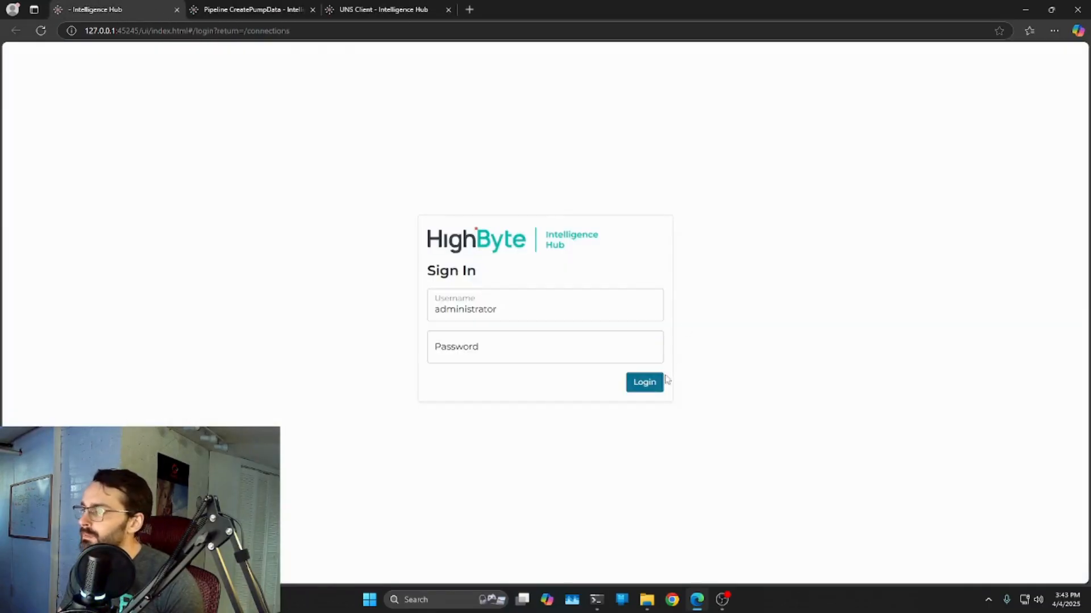
pyautogui.click(658, 382)
pyautogui.click(292, 244)
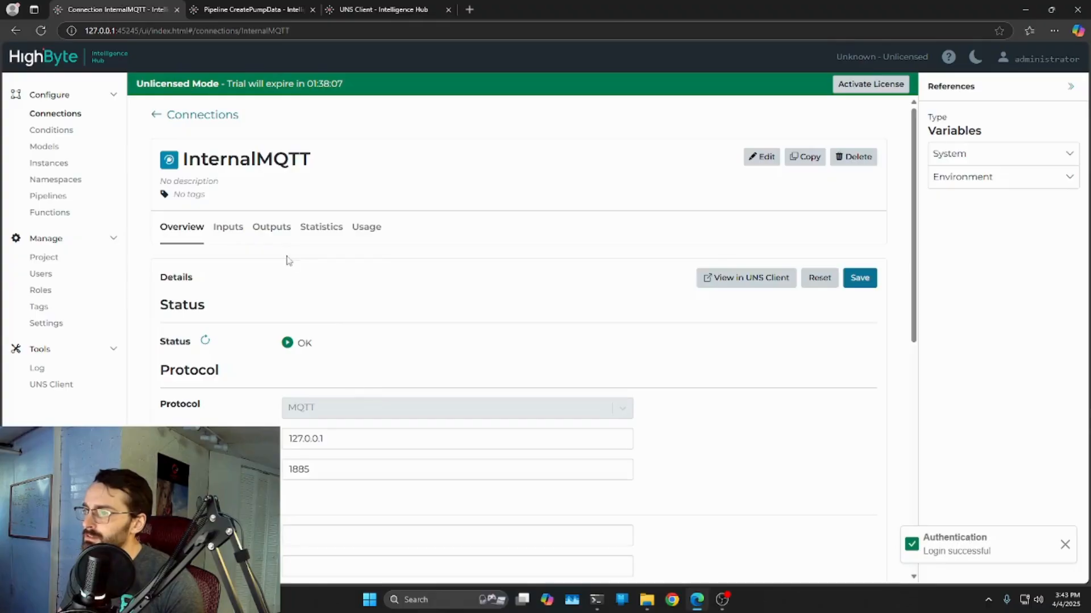
pyautogui.click(278, 229)
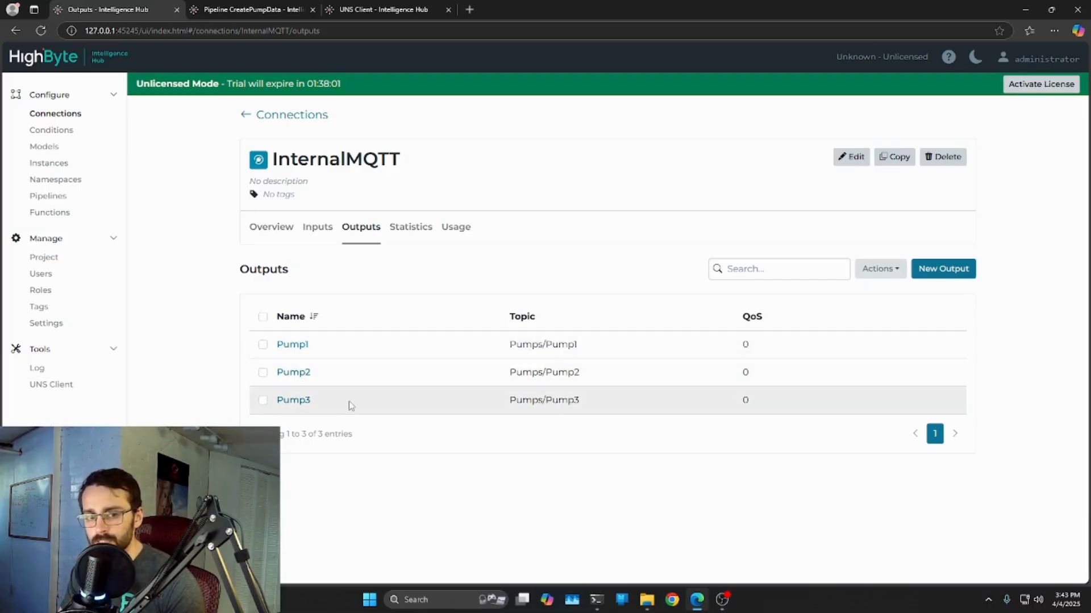
# - Return to the CreatePumpData pipeline and add two Write New stages beyond Flowrate and Power_draw, one above the other
pyautogui.click(251, 10)
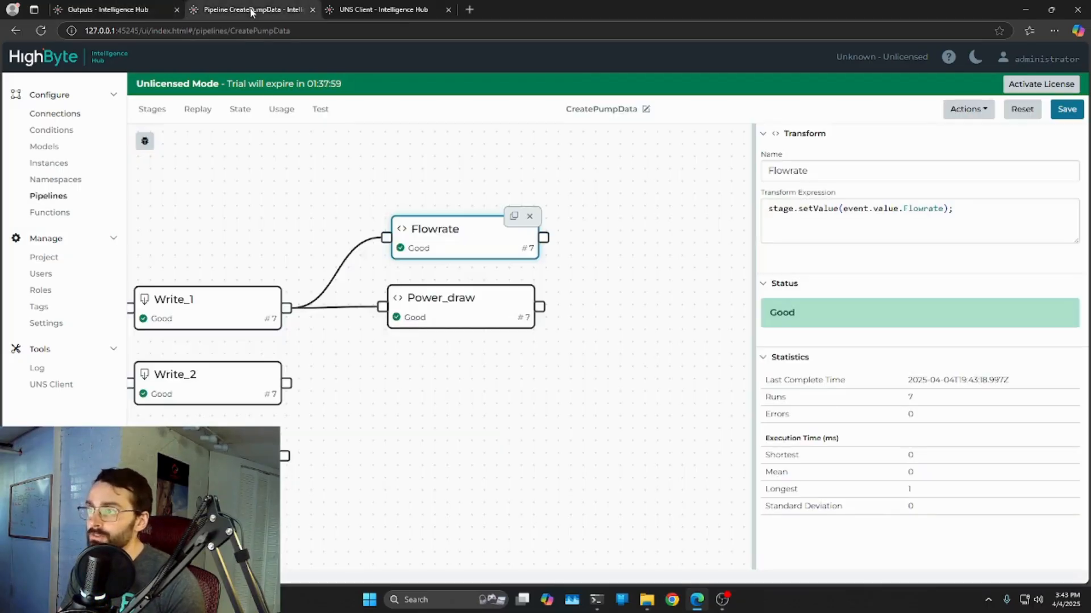
pyautogui.click(151, 109)
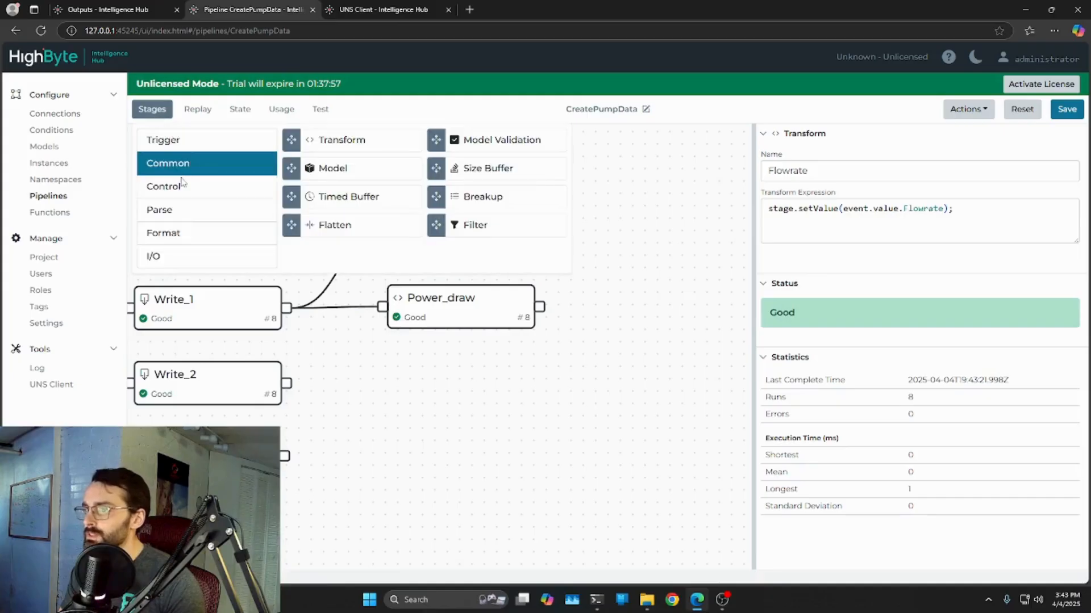
pyautogui.click(165, 263)
pyautogui.moveTo(478, 170); pyautogui.dragTo(679, 236)
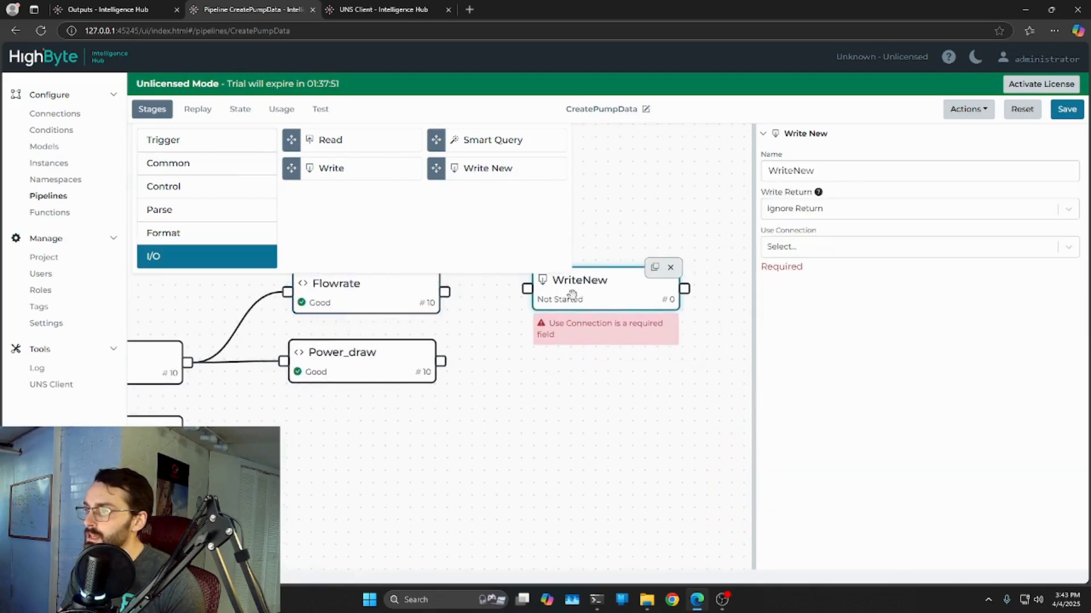
pyautogui.moveTo(482, 172); pyautogui.dragTo(562, 372)
# - Rename the upper Write New stage as WriteNew_Flow
pyautogui.click(594, 307)
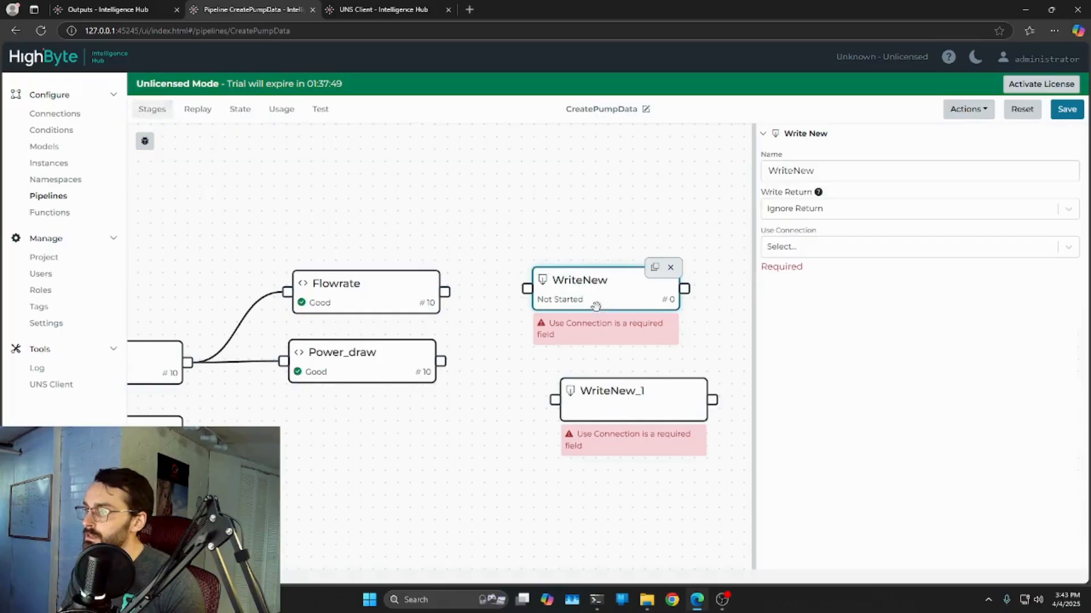
pyautogui.click(831, 173)
pyautogui.write('_Flow')
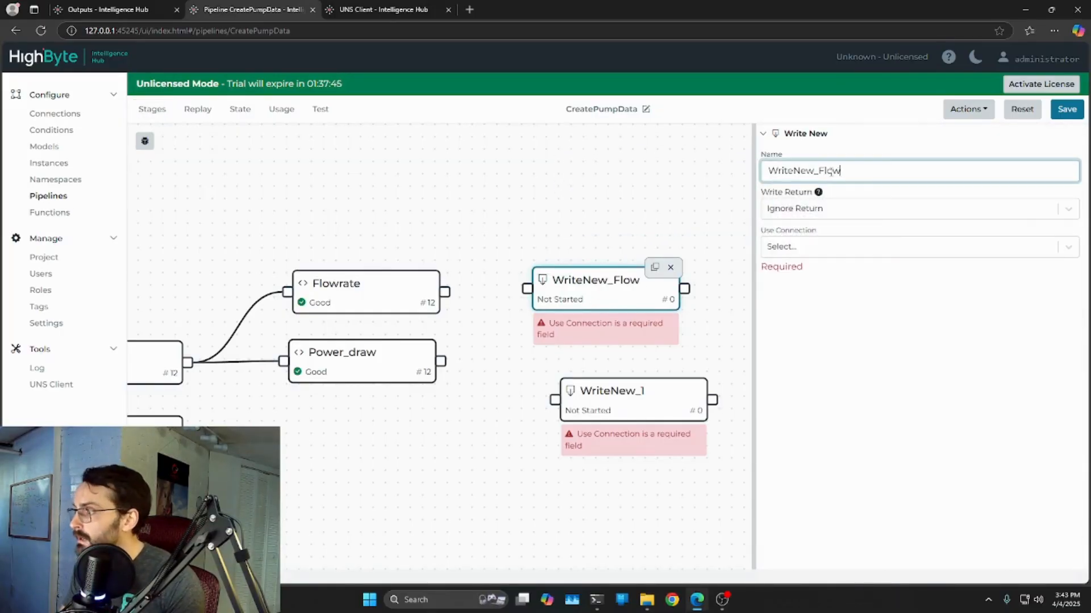
# - Rename the lower Write New stage as WriteNew_Power
pyautogui.click(414, 443)
pyautogui.click(701, 391)
pyautogui.click(833, 174)
pyautogui.hotkey('shift', 'Left')
pyautogui.write('Power')
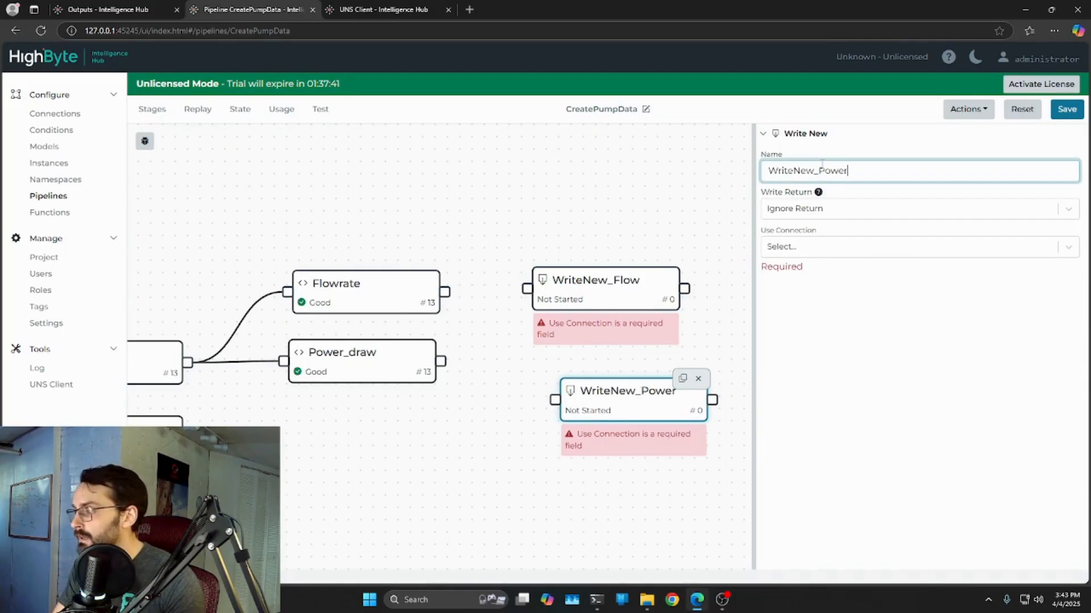
# - Arrange WriteNew_Flow and WriteNew_Power one above the other beside the Flowrate and Power_draw stages
pyautogui.click(648, 242)
pyautogui.moveTo(566, 273); pyautogui.dragTo(558, 275)
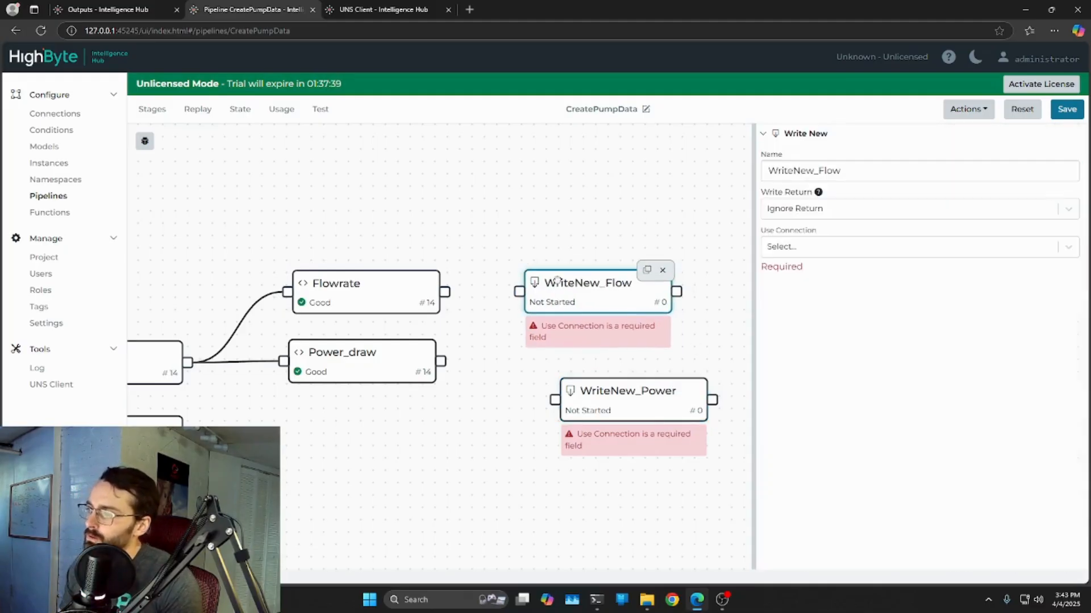
pyautogui.moveTo(605, 406); pyautogui.dragTo(571, 392)
pyautogui.moveTo(295, 495); pyautogui.dragTo(443, 454)
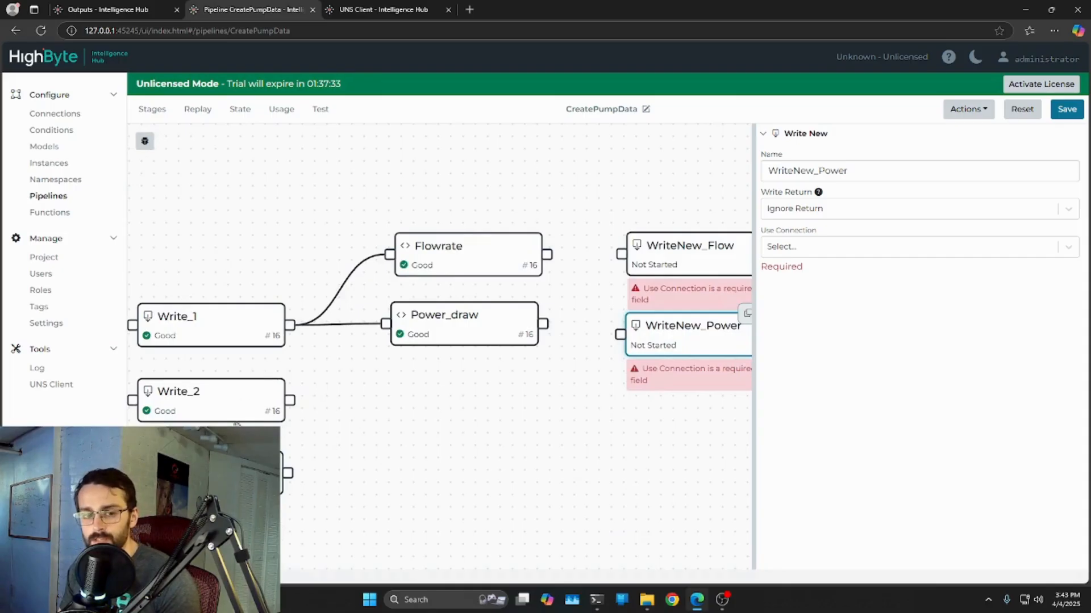
pyautogui.moveTo(563, 419); pyautogui.dragTo(395, 438)
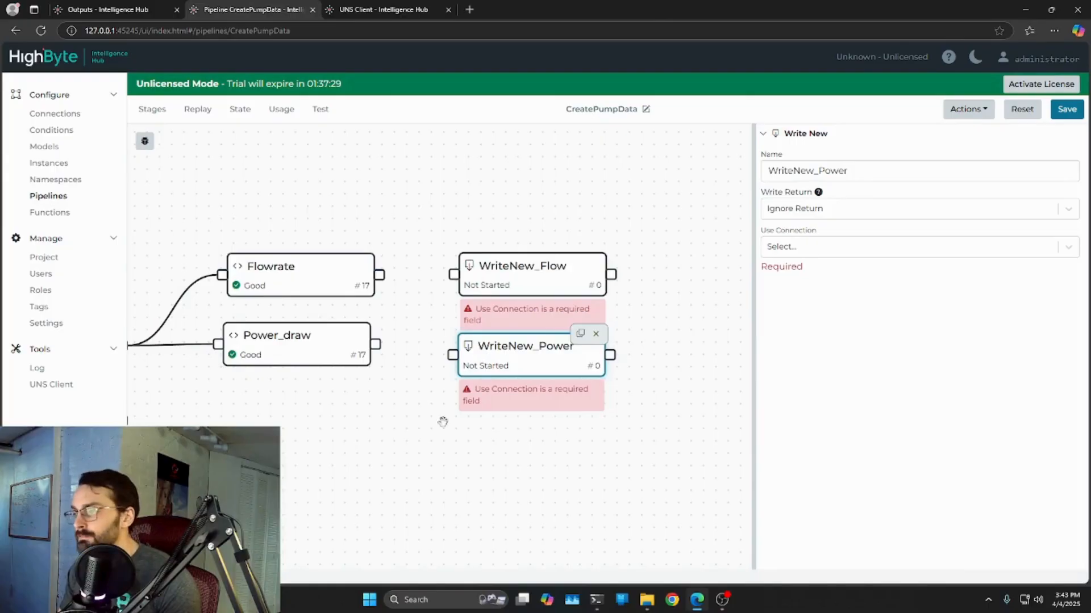
pyautogui.moveTo(511, 279); pyautogui.dragTo(510, 271)
pyautogui.moveTo(485, 360); pyautogui.dragTo(488, 351)
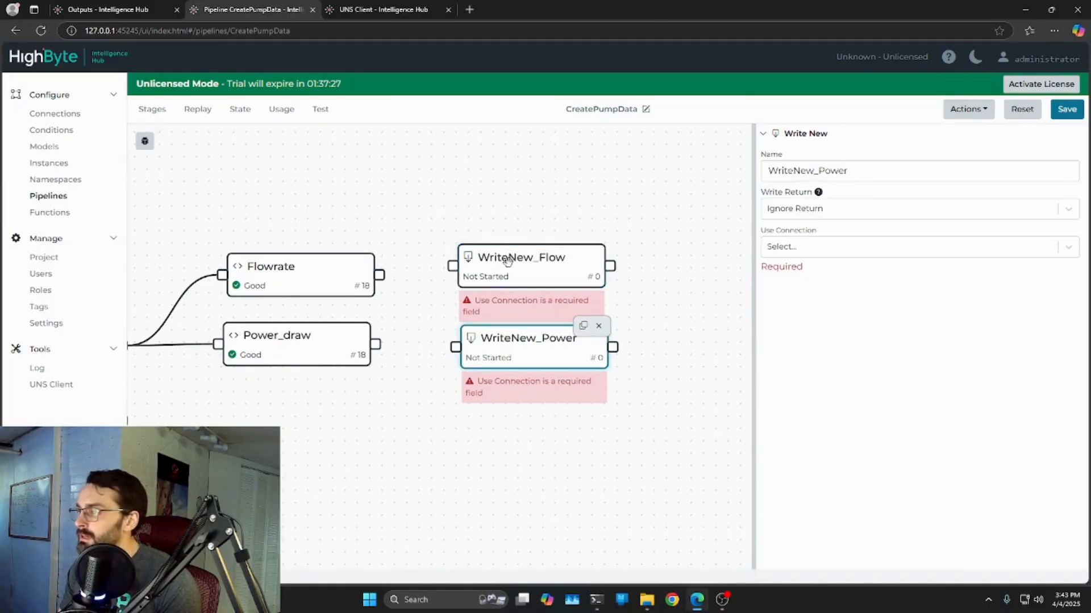
# - Set WriteNew_Flow to use the InternalMQTT connection with the topic Pumps/Pump1/Flowrate
pyautogui.click(509, 265)
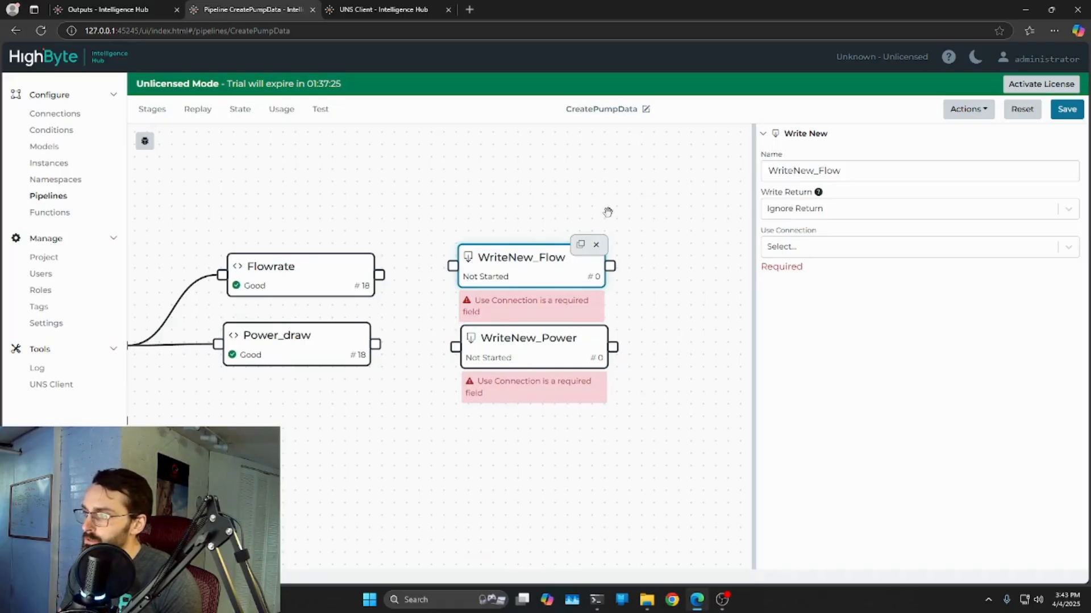
pyautogui.click(817, 250)
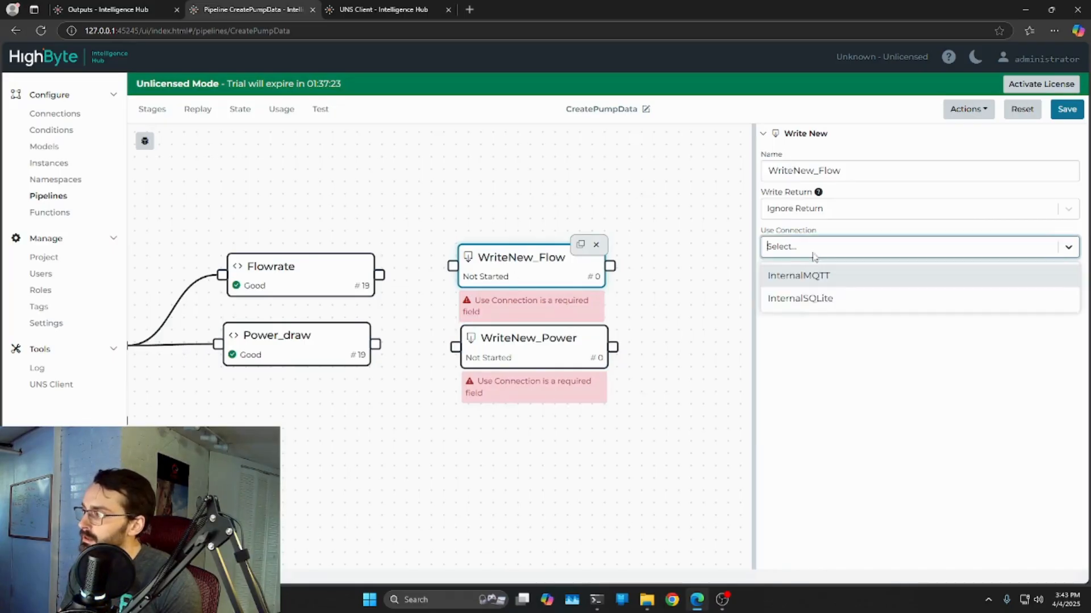
pyautogui.click(809, 276)
pyautogui.click(798, 307)
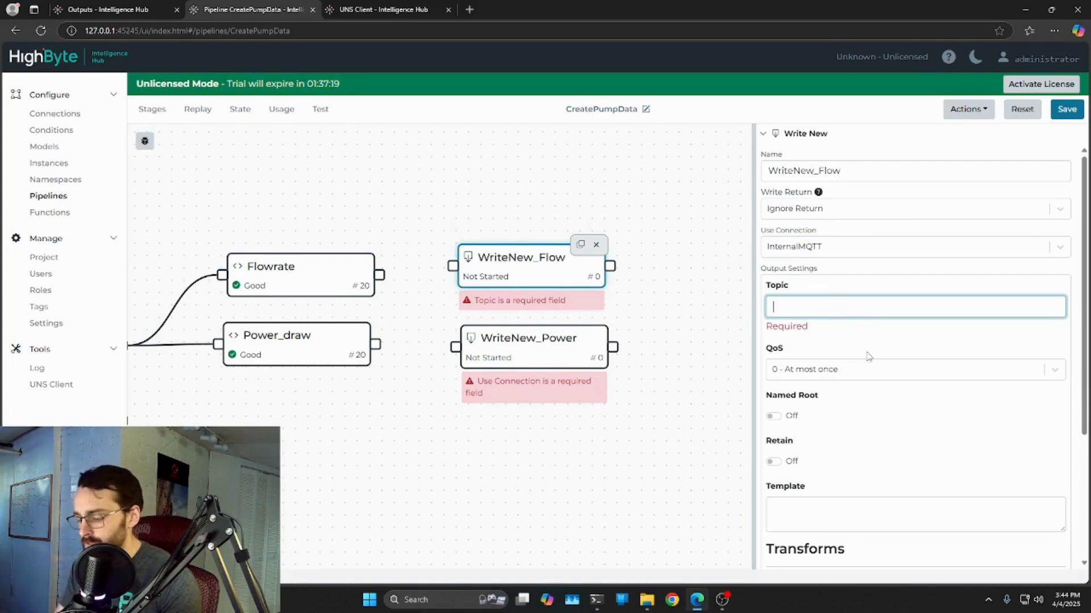
pyautogui.write('Puu')
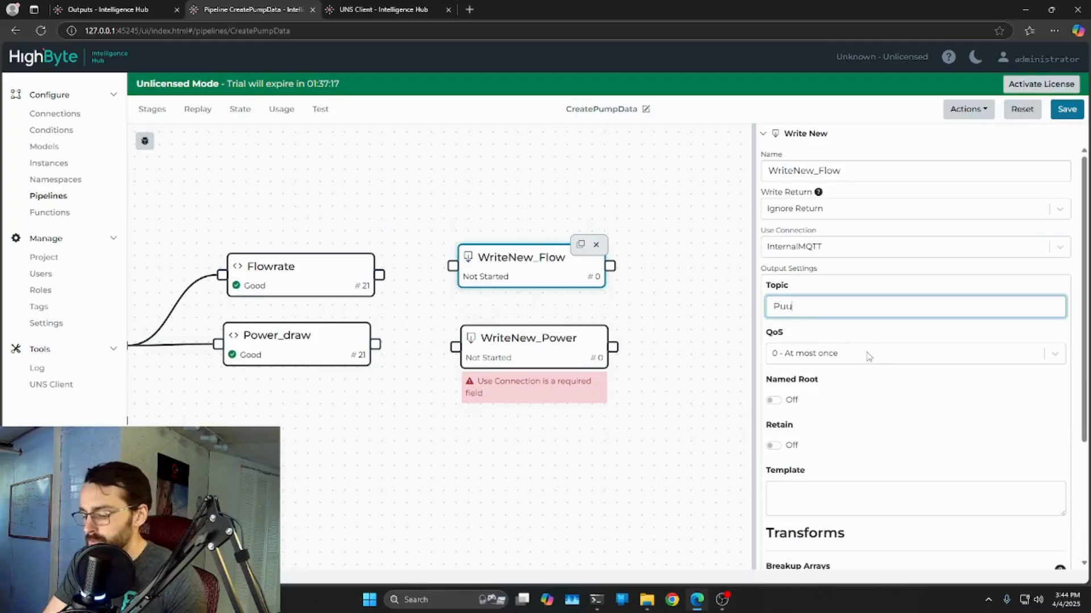
pyautogui.press('BackSpace')
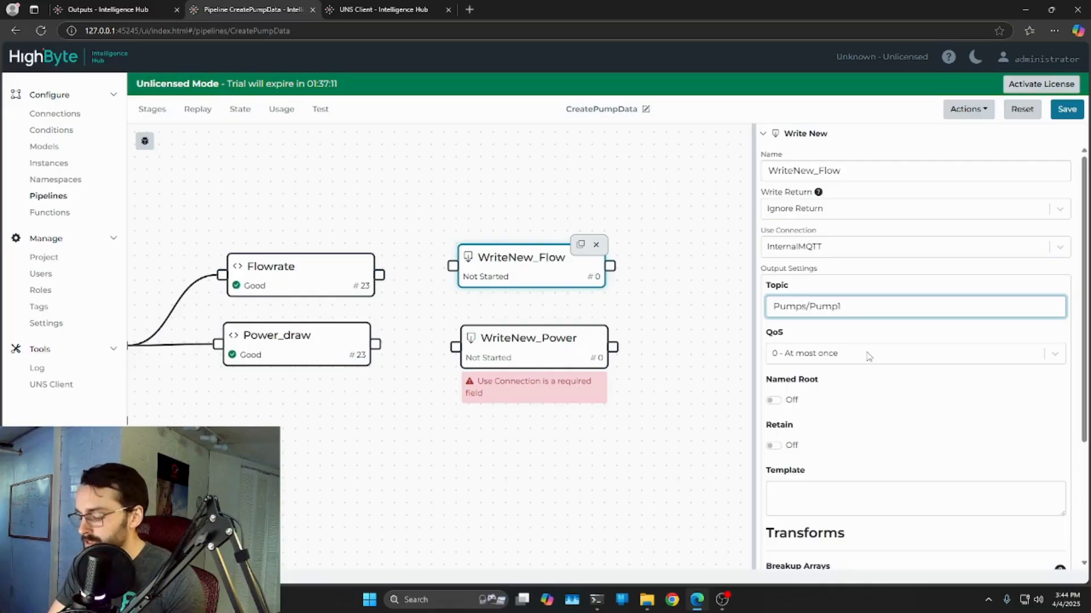
pyautogui.write('mps/Pump1/Flow')
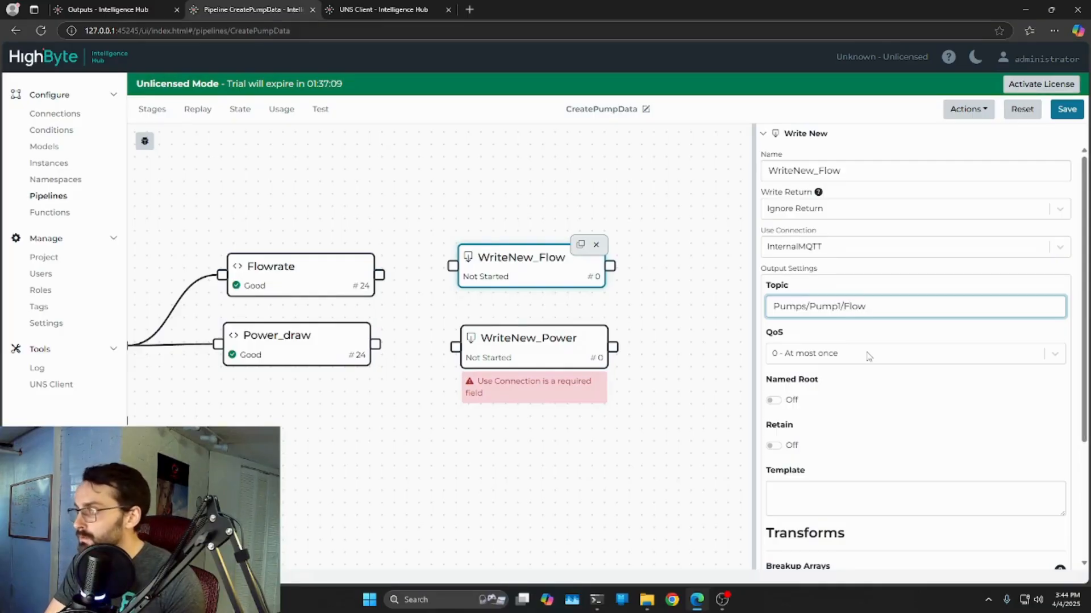
pyautogui.write('rate')
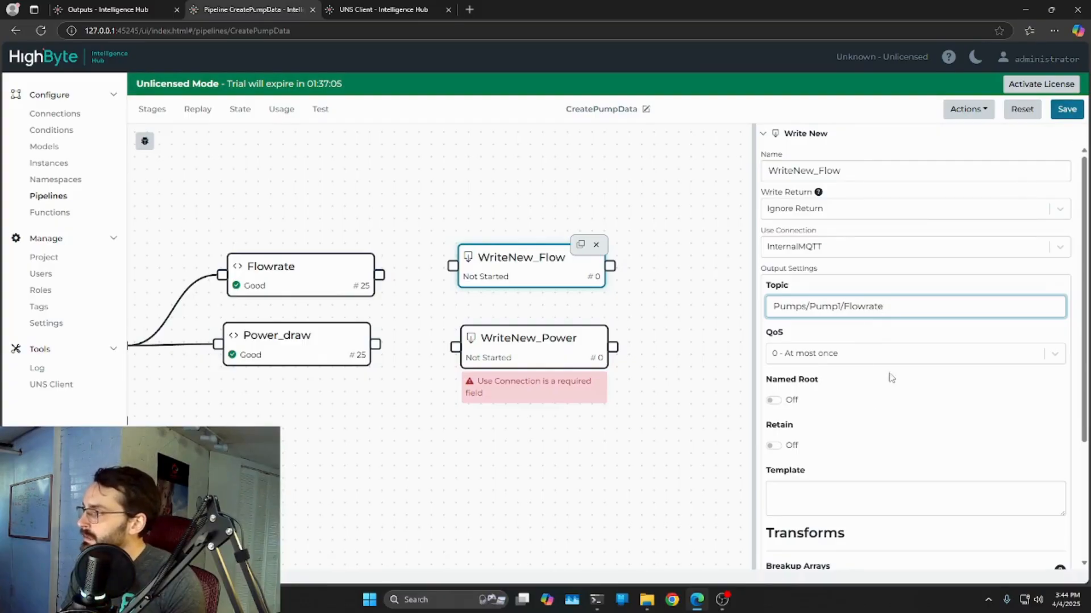
pyautogui.scroll(-2, 827, 348)
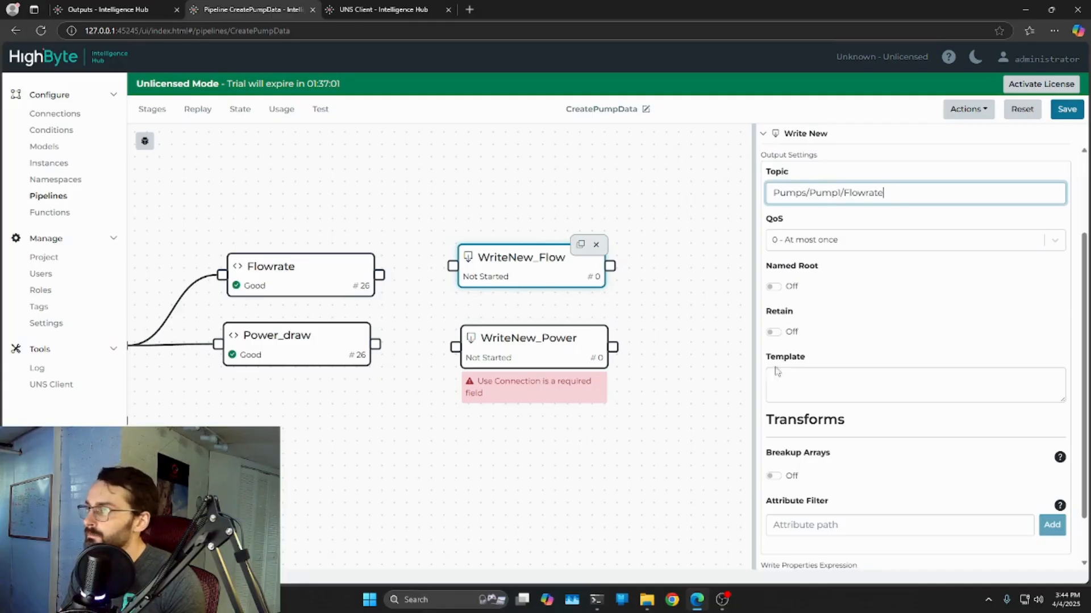
# - View the settings of InternalMQTT's Pump1 output for comparison, and return to the CreatePumpData pipeline
pyautogui.click(104, 10)
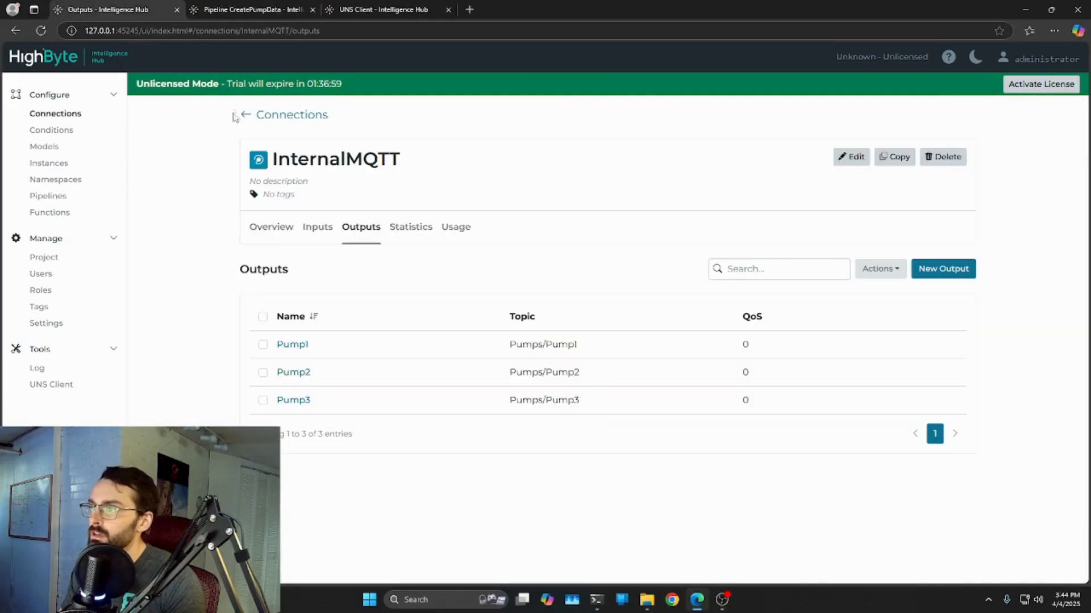
pyautogui.click(293, 345)
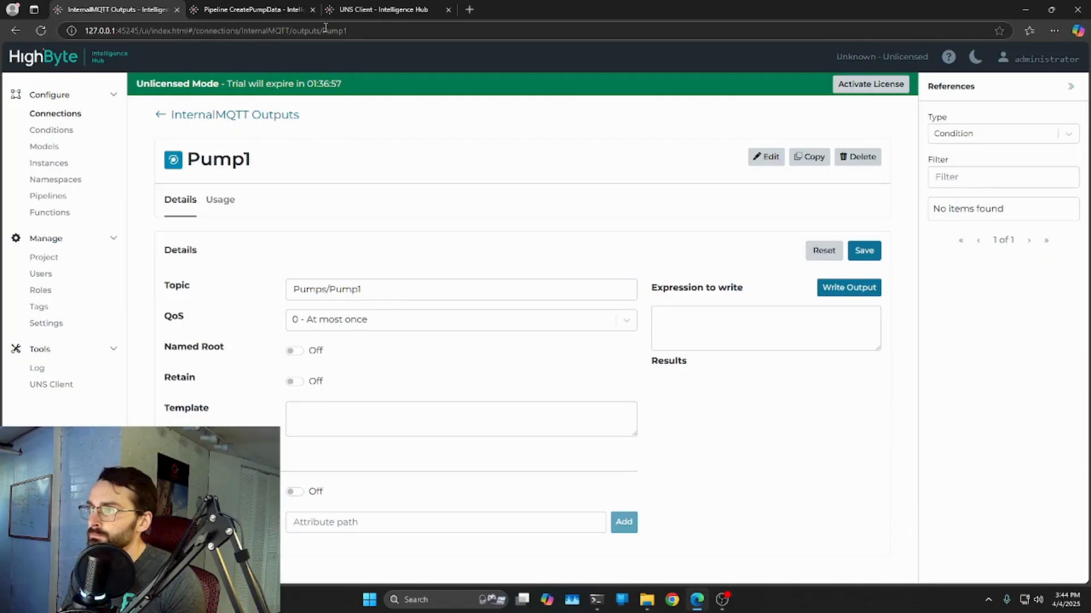
pyautogui.click(358, 9)
pyautogui.click(280, 8)
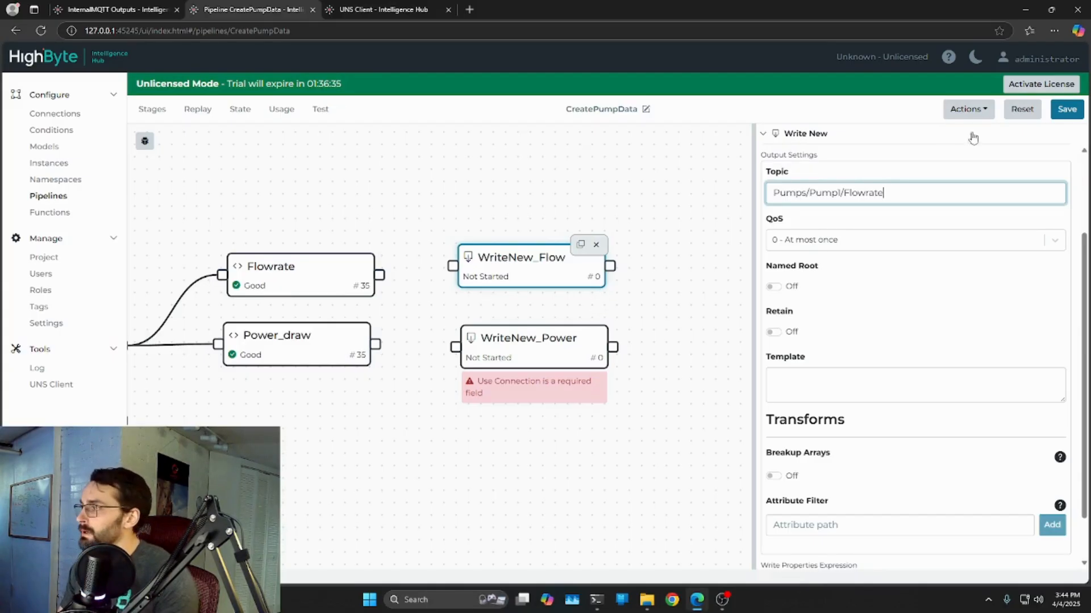
# - Set WriteNew_Power to use InternalMQTT with the topic Pumps/Pump1/Power_draw, and save the pipeline
pyautogui.click(1071, 109)
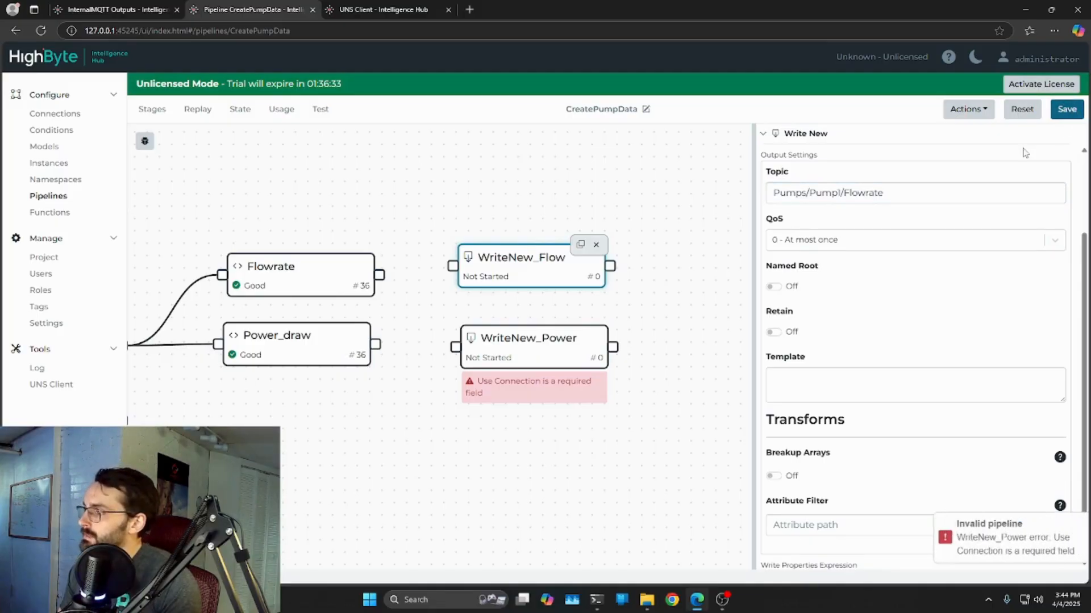
pyautogui.click(535, 356)
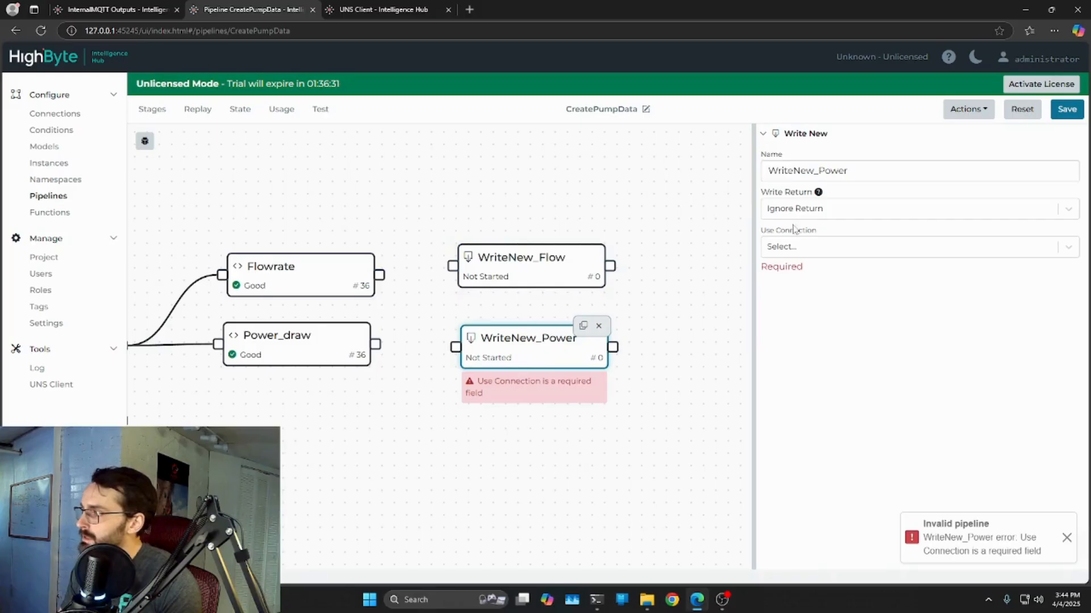
pyautogui.click(822, 246)
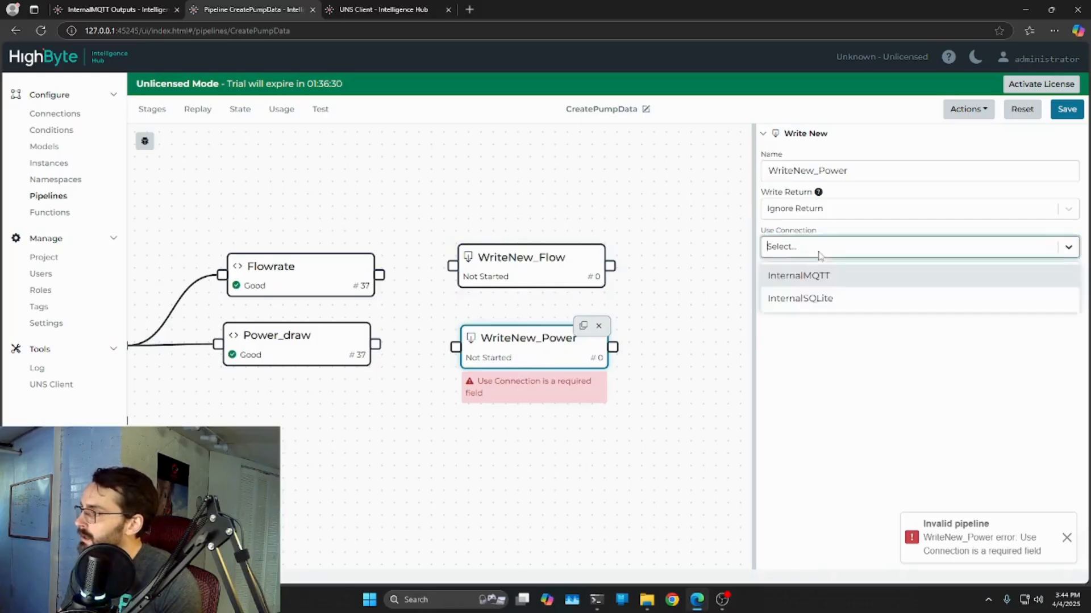
pyautogui.click(814, 287)
pyautogui.click(806, 305)
pyautogui.write('Pumps/Pu')
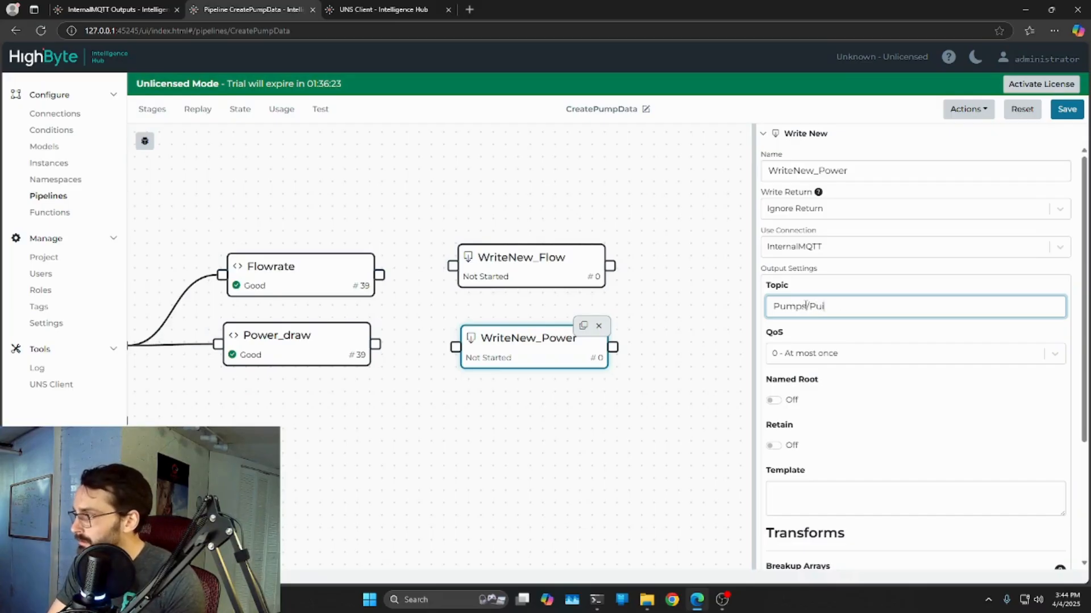
pyautogui.write('mp1/Power')
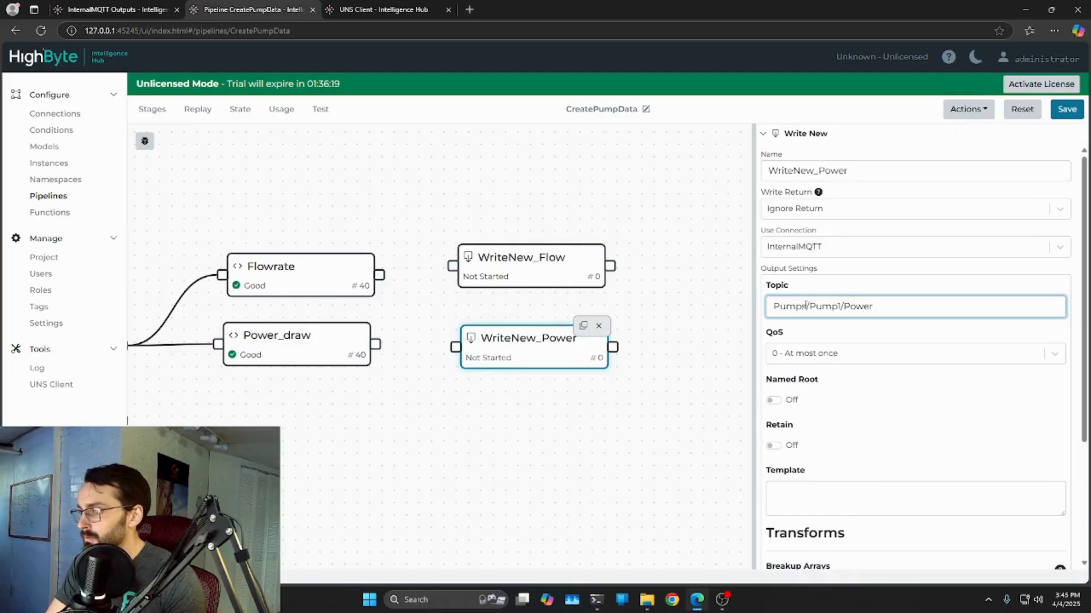
pyautogui.write('_draw')
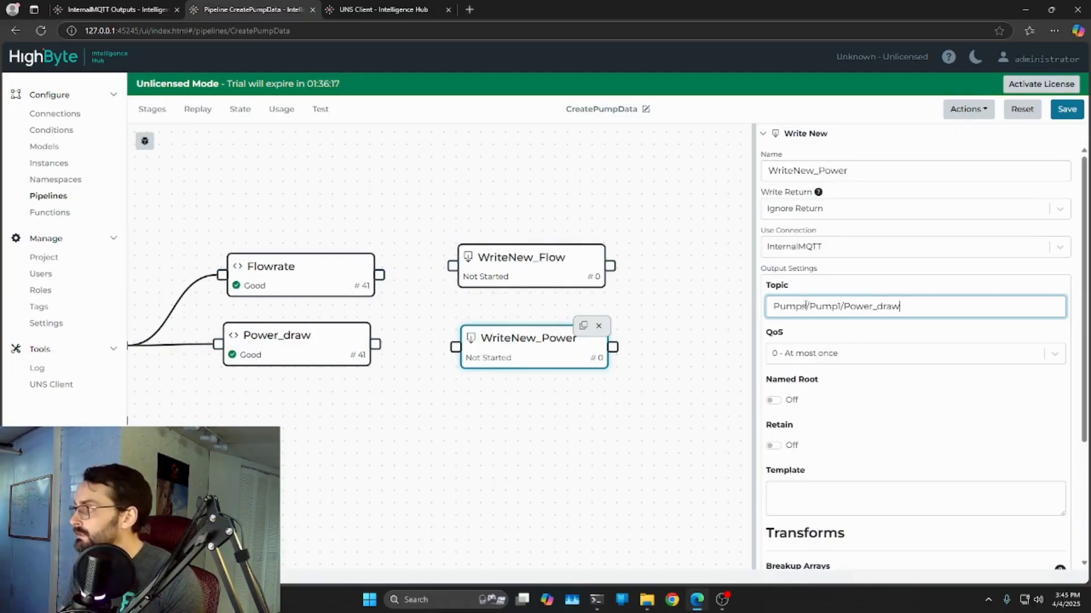
pyautogui.click(1066, 110)
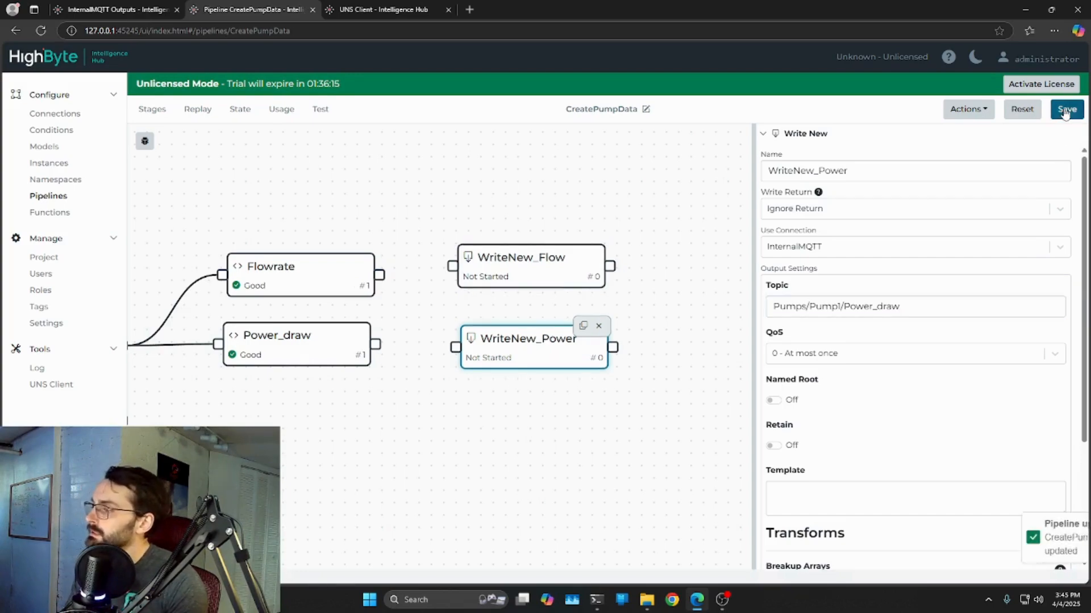
# - Connect Power_draw to WriteNew_Power and Flowrate to WriteNew_Flow, align the write stages with their sources, and save the pipeline
pyautogui.click(585, 434)
pyautogui.moveTo(376, 344); pyautogui.dragTo(454, 347)
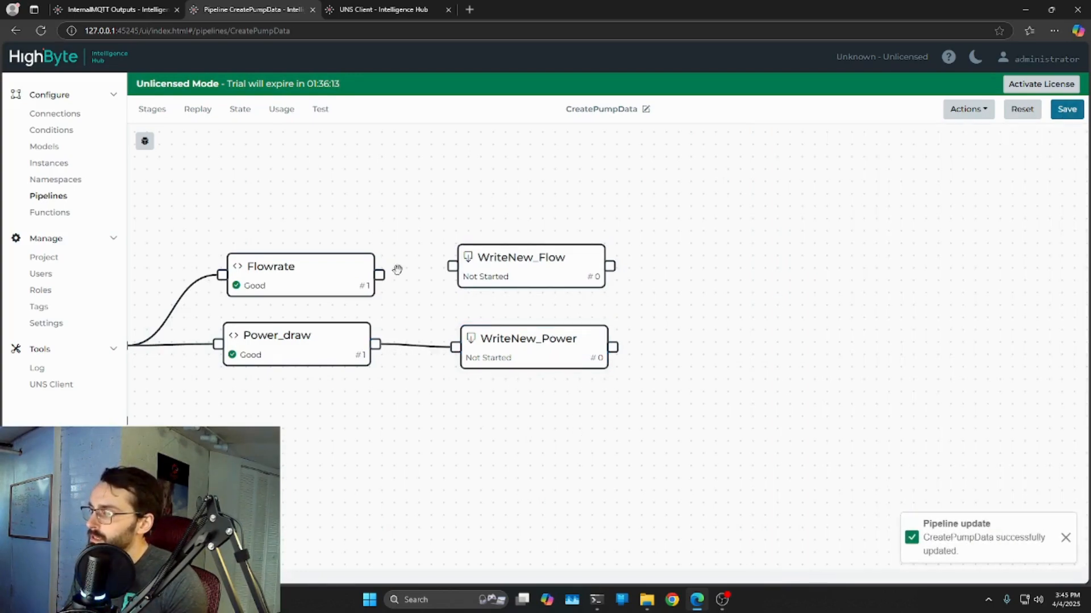
pyautogui.moveTo(379, 275); pyautogui.dragTo(495, 269)
pyautogui.moveTo(517, 347); pyautogui.dragTo(510, 348)
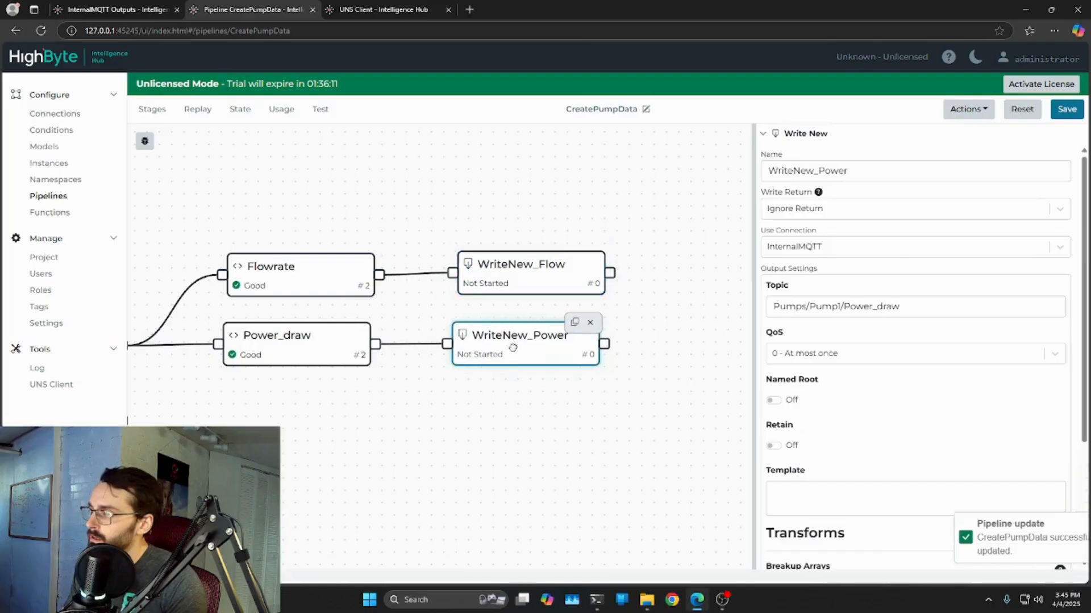
pyautogui.click(1066, 109)
pyautogui.moveTo(450, 445); pyautogui.dragTo(536, 420)
pyautogui.scroll(-1, 480, 416)
pyautogui.moveTo(431, 456); pyautogui.dragTo(498, 422)
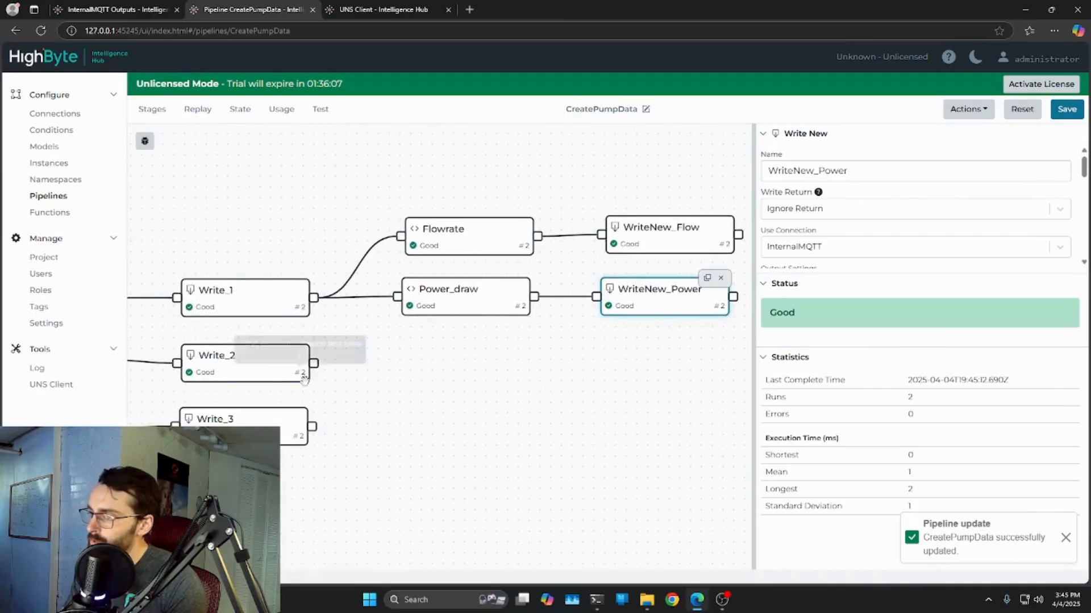
pyautogui.moveTo(470, 432); pyautogui.dragTo(521, 410)
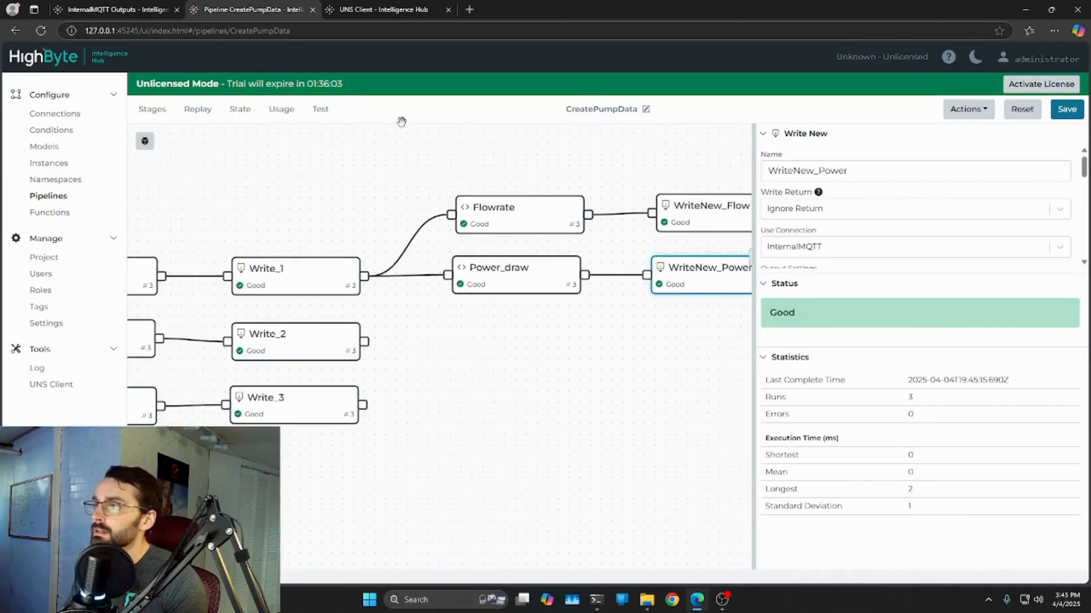
# - In the UNS Client, inspect the payloads of Pump1 and its Flowrate and Power_draw subtopics
pyautogui.click(340, 10)
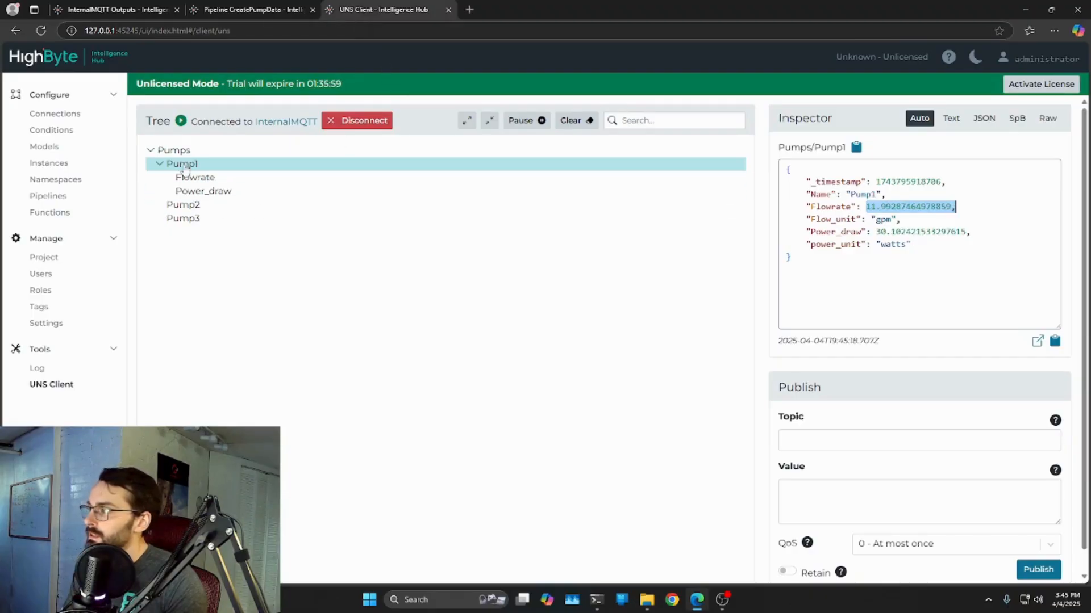
pyautogui.moveTo(807, 182); pyautogui.dragTo(889, 254)
pyautogui.click(884, 274)
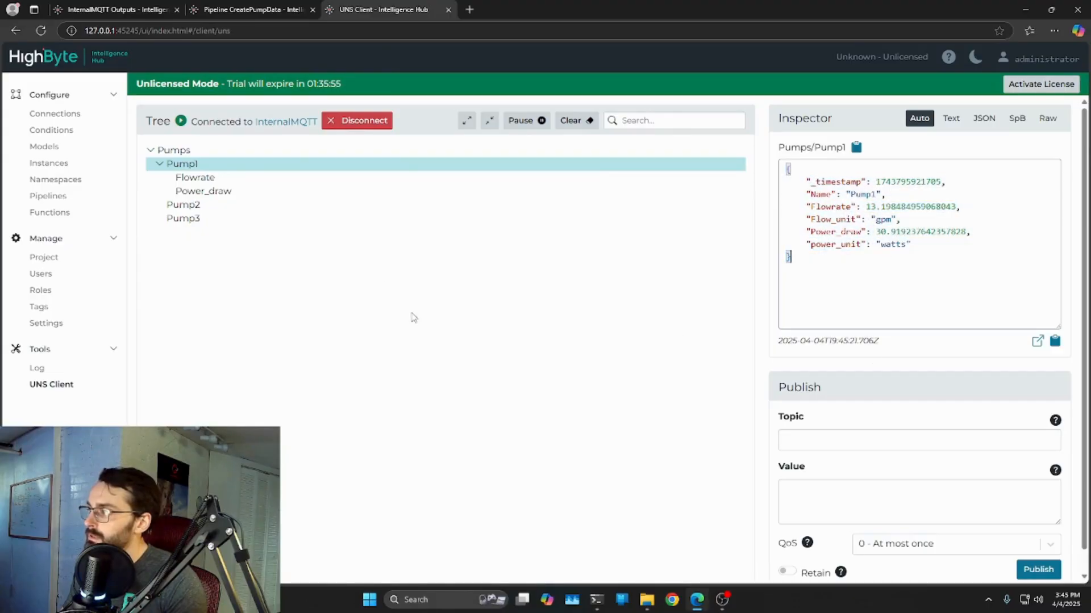
pyautogui.click(216, 178)
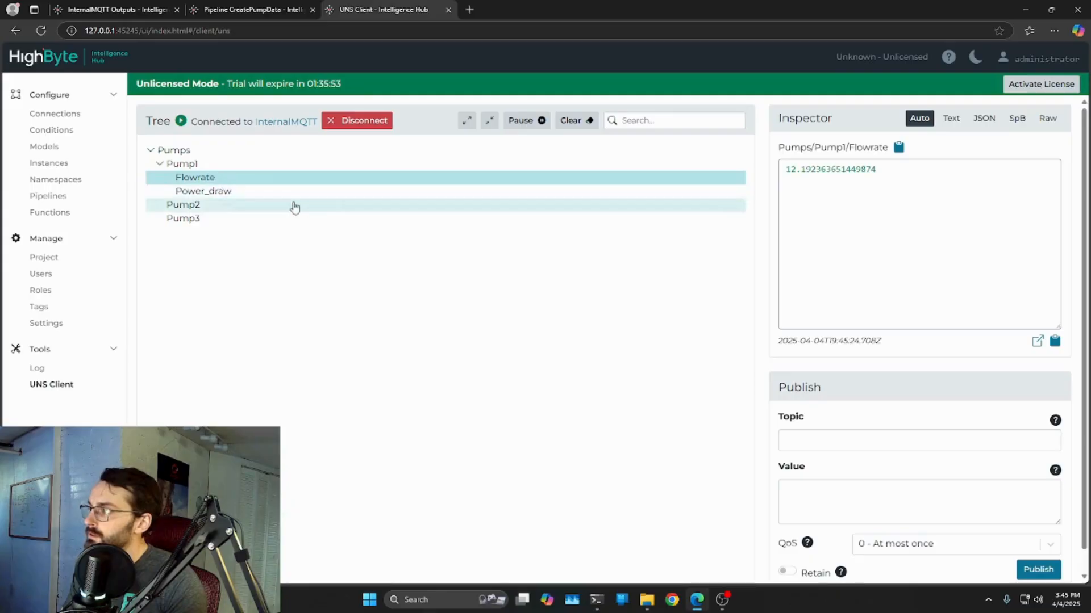
pyautogui.click(196, 193)
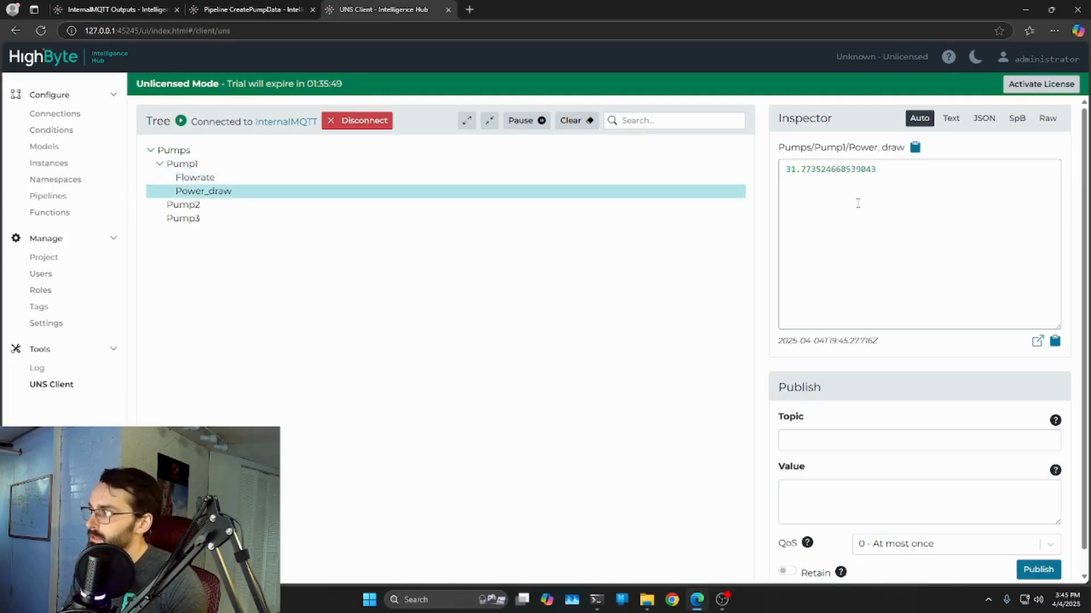
pyautogui.click(186, 167)
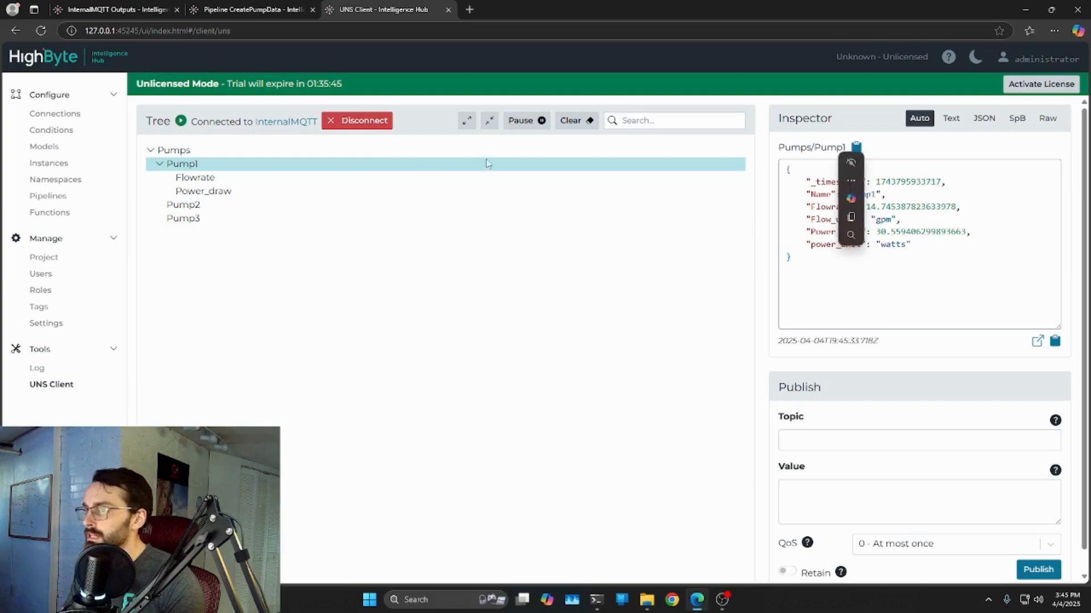
pyautogui.click(222, 178)
pyautogui.moveTo(888, 174); pyautogui.dragTo(785, 173)
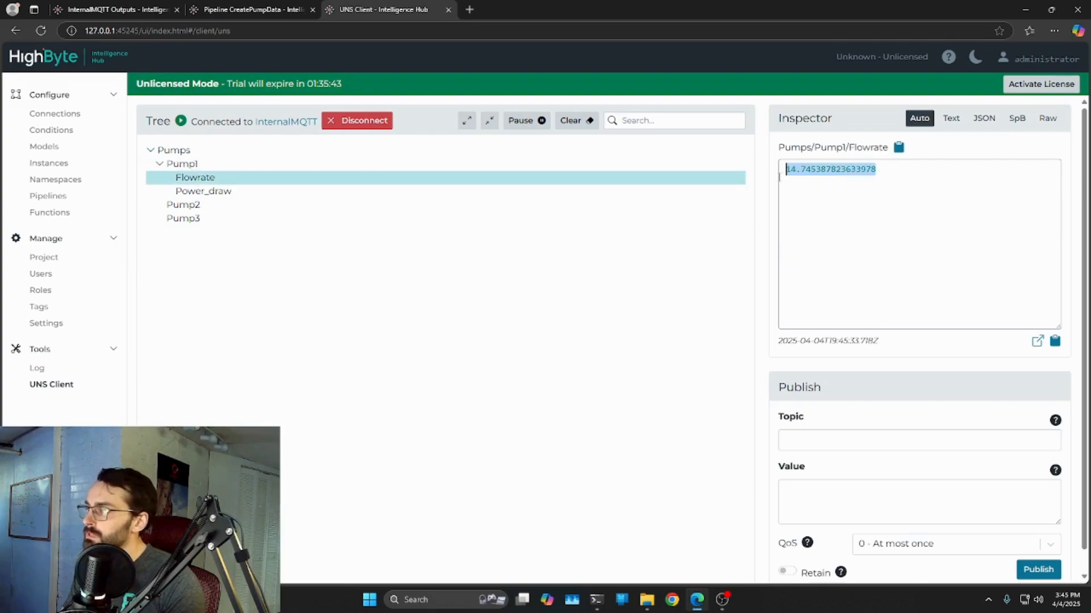
pyautogui.click(544, 273)
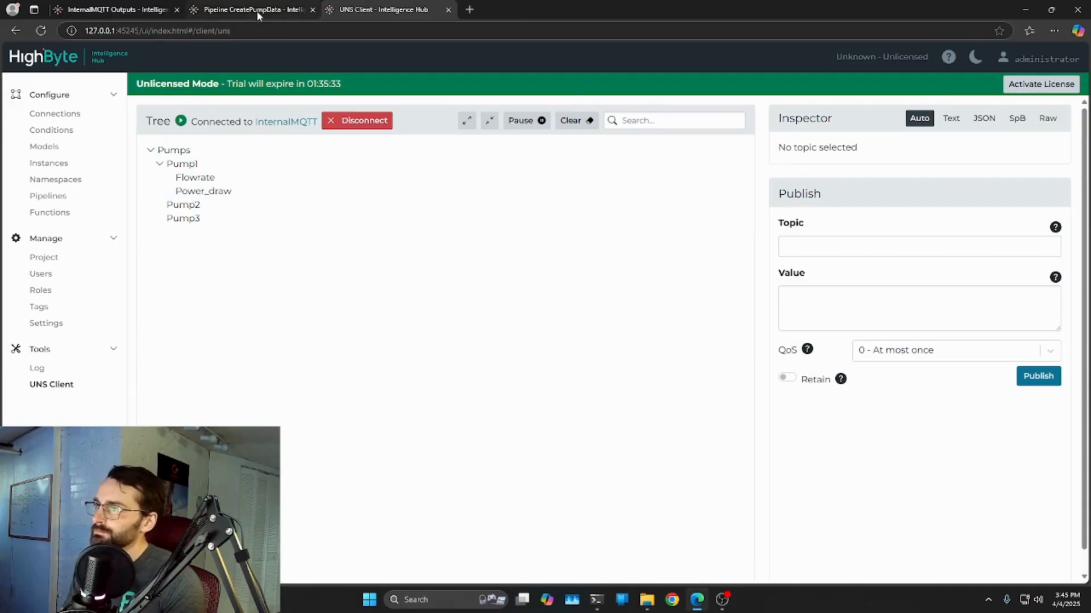
# - Review the whole CreatePumpData pipeline, look at the Models list, and reopen the pipeline
pyautogui.click(286, 11)
pyautogui.moveTo(485, 294); pyautogui.dragTo(523, 299)
pyautogui.scroll(-5, 526, 389)
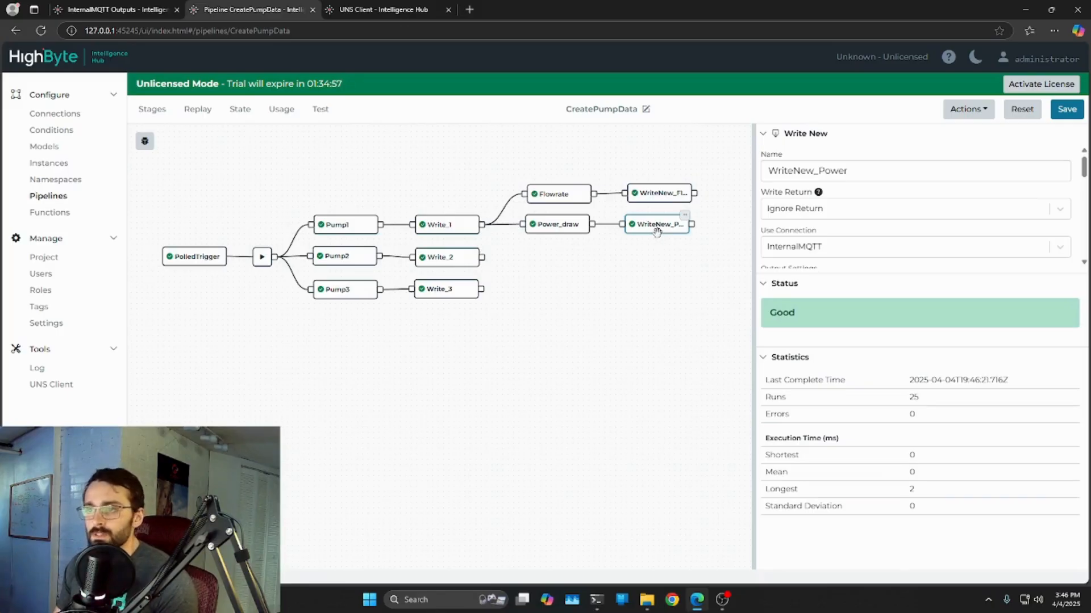
pyautogui.click(51, 146)
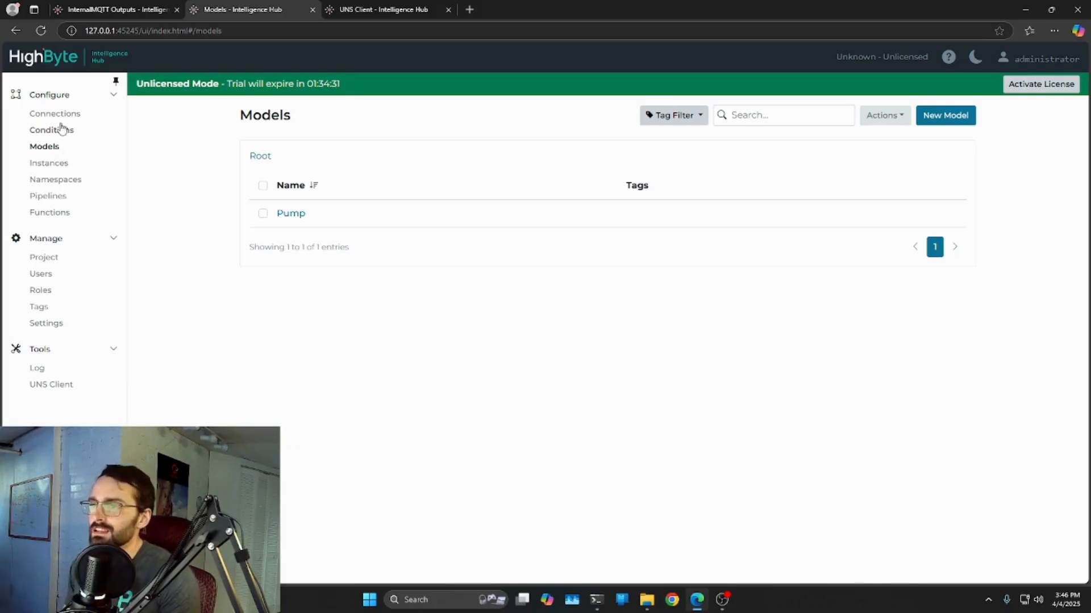
pyautogui.click(62, 199)
pyautogui.click(347, 219)
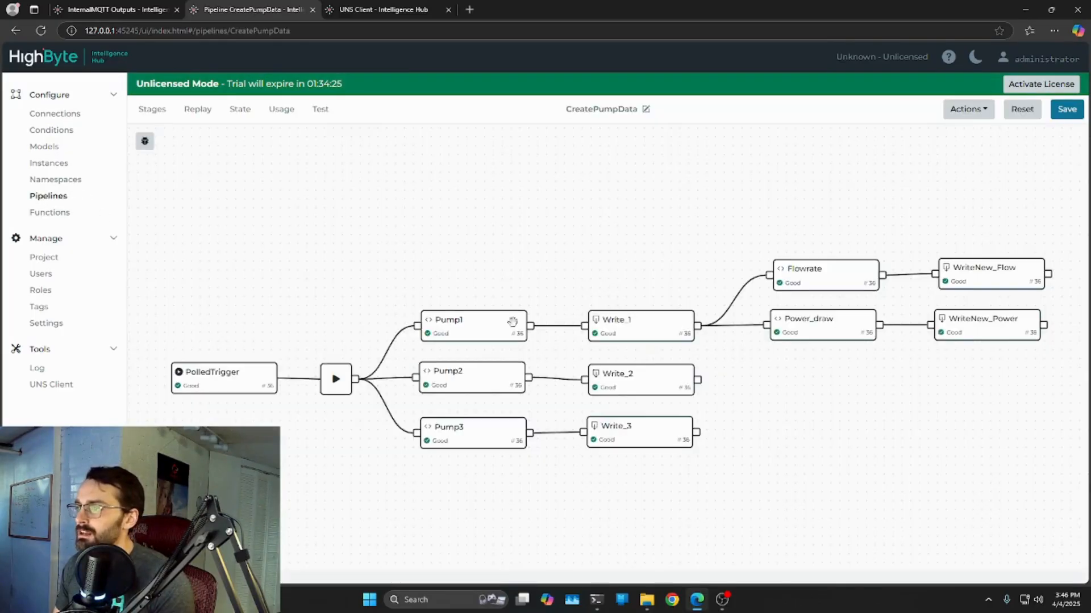